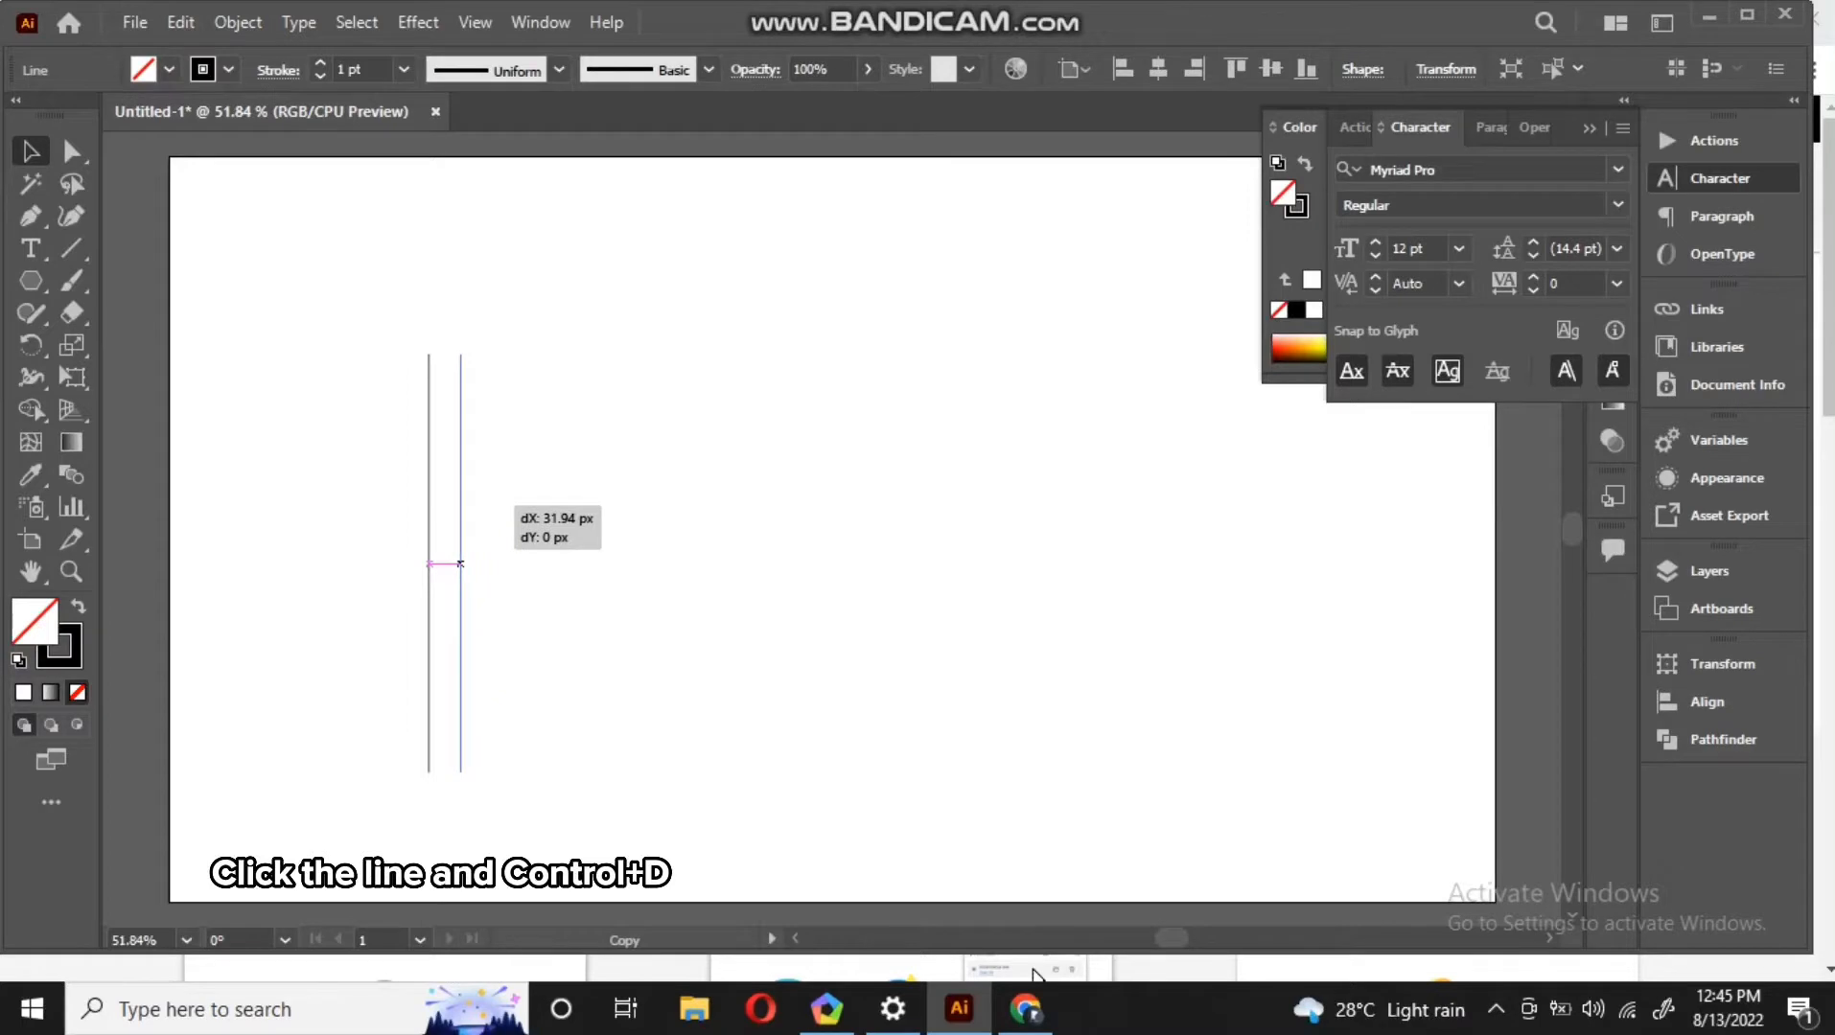
Duplicate the vertical line repeatedly into twelve evenly spaced parallel lines, then select them all and group them
drag(460, 564, 461, 563)
key(ctrl+d)
key(ctrl+d)
key(ctrl+d)
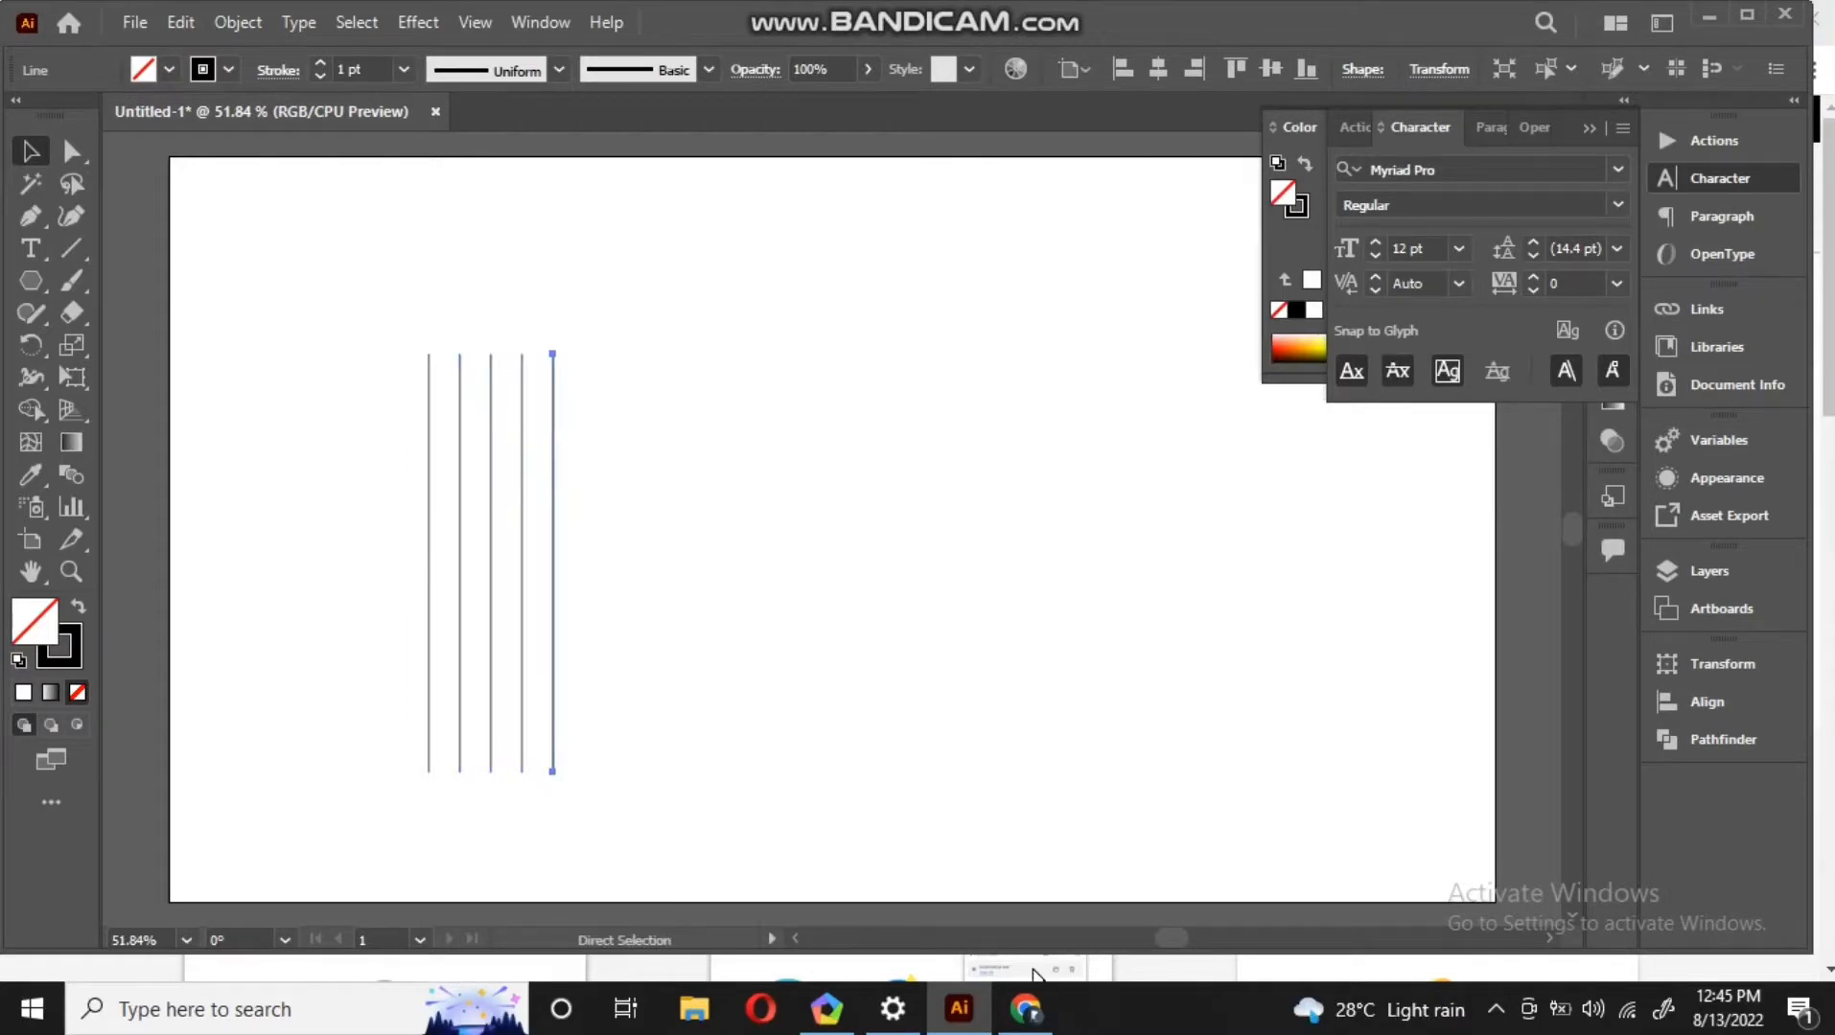
key(ctrl+d)
key(ctrl+d)
key(ctrl+d)
key(ctrl+d)
key(ctrl+d)
key(ctrl+d)
key(ctrl+d)
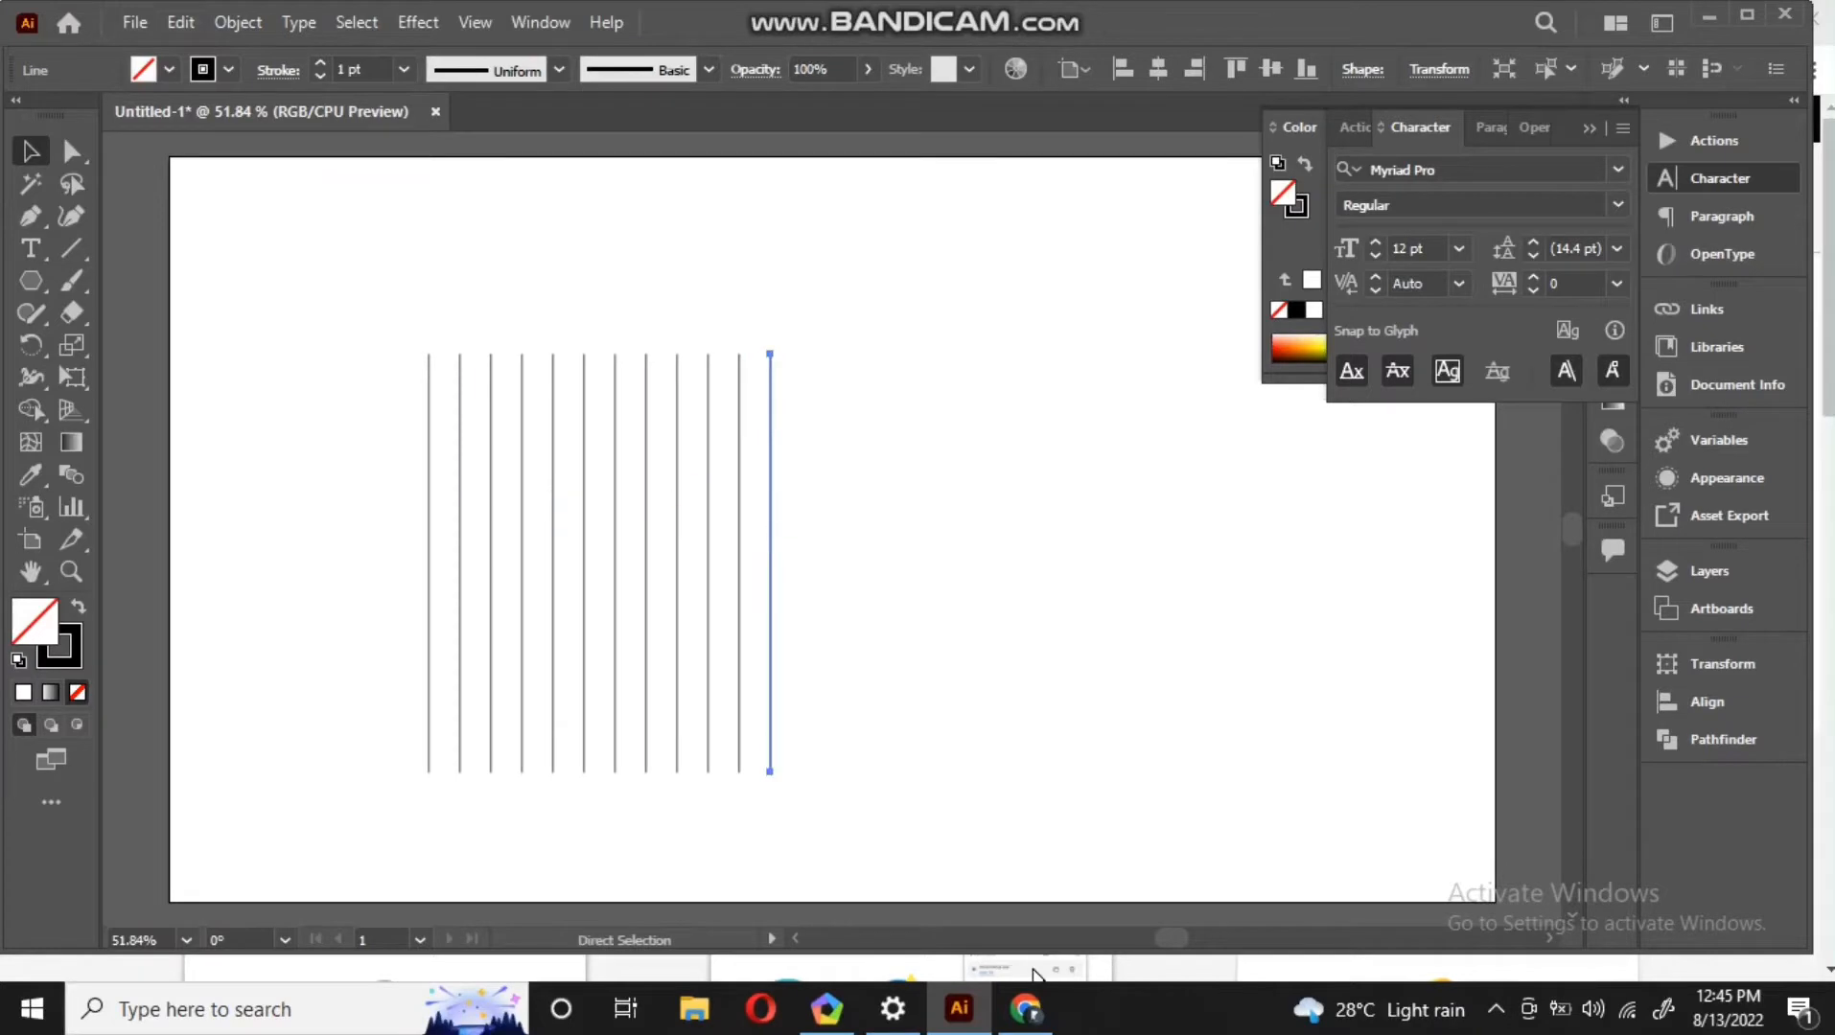
key(ctrl+d)
drag(863, 516, 387, 623)
key(ctrl+g)
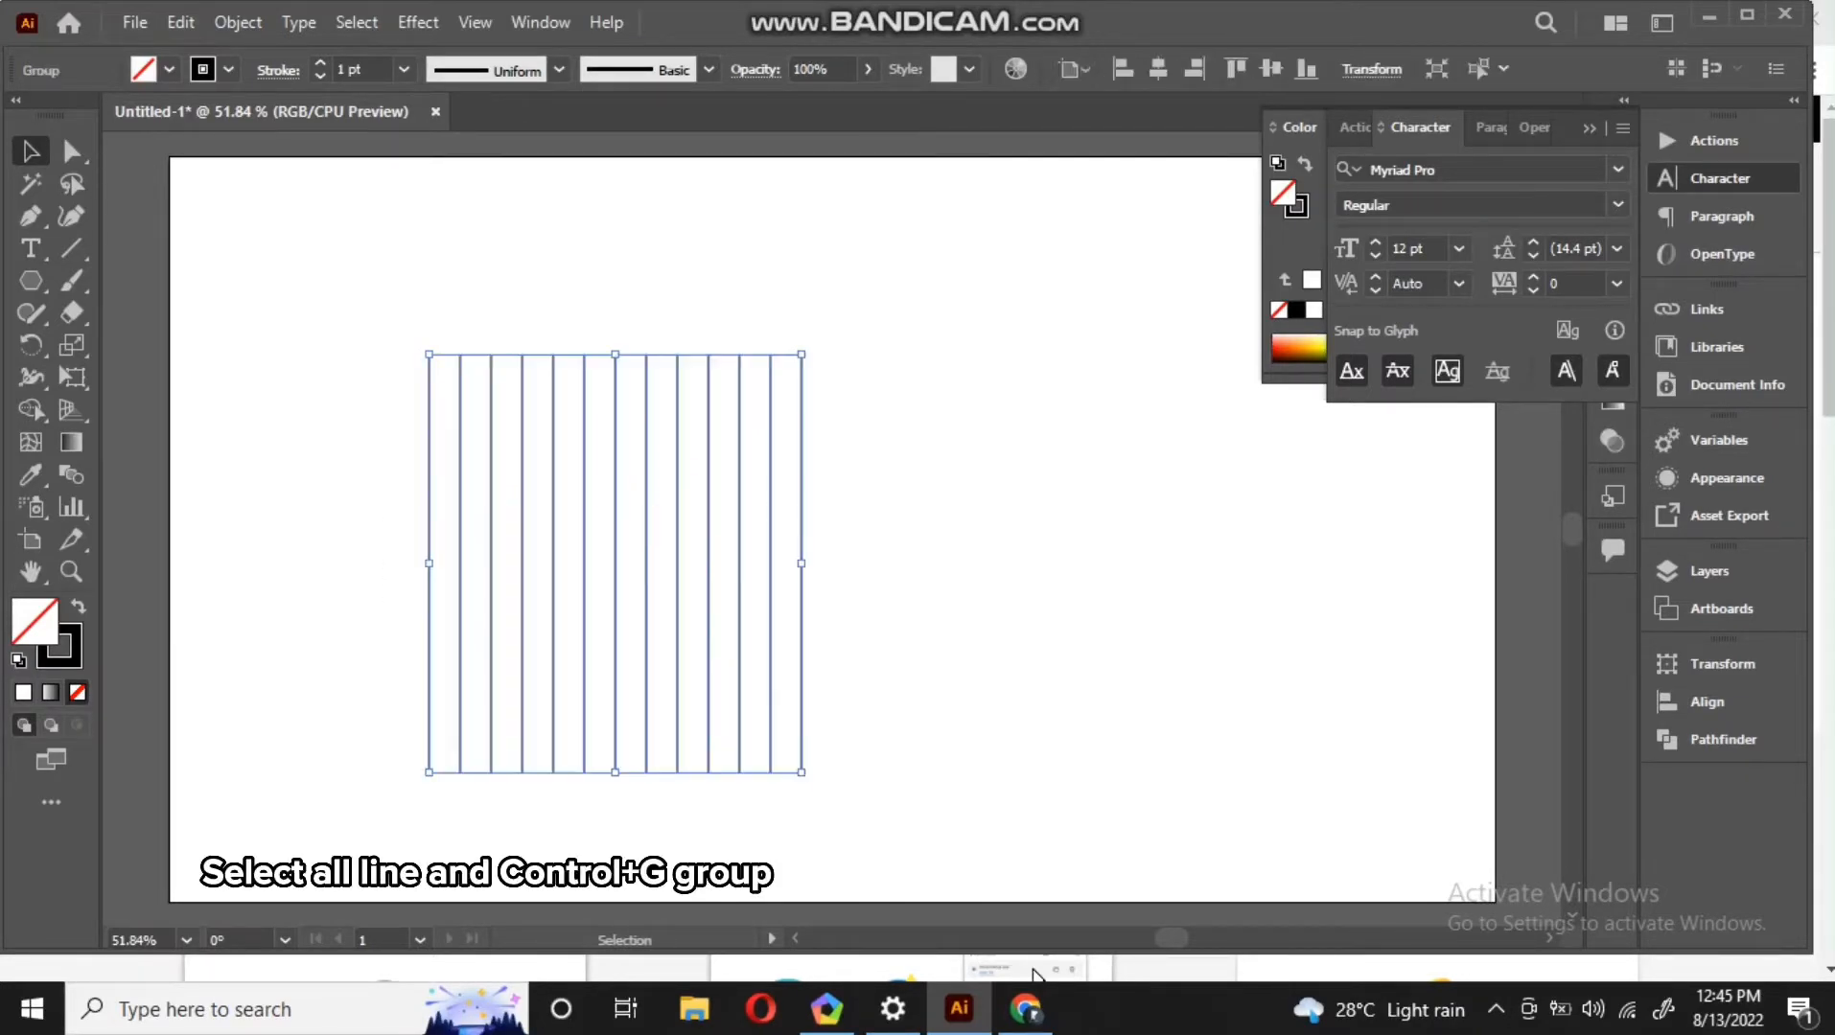
Create a three-sided polygon with a 50 px radius on the artboard
click(31, 281)
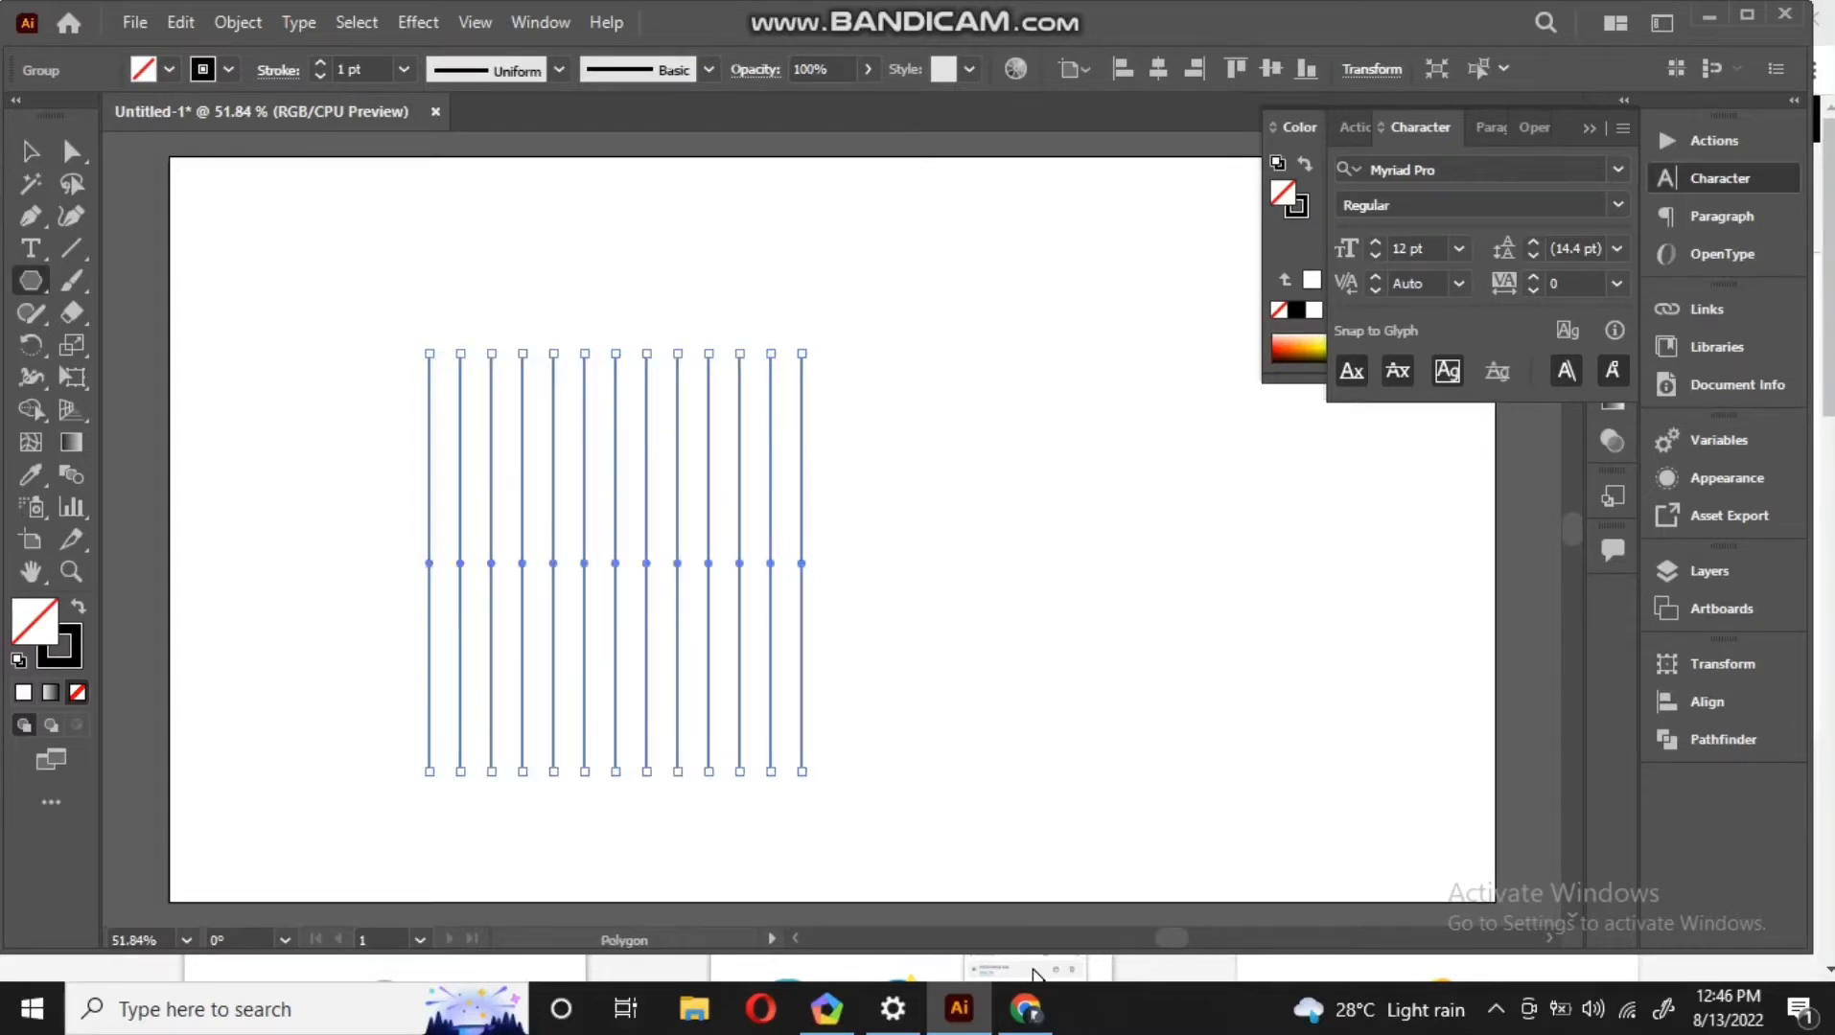
click(988, 537)
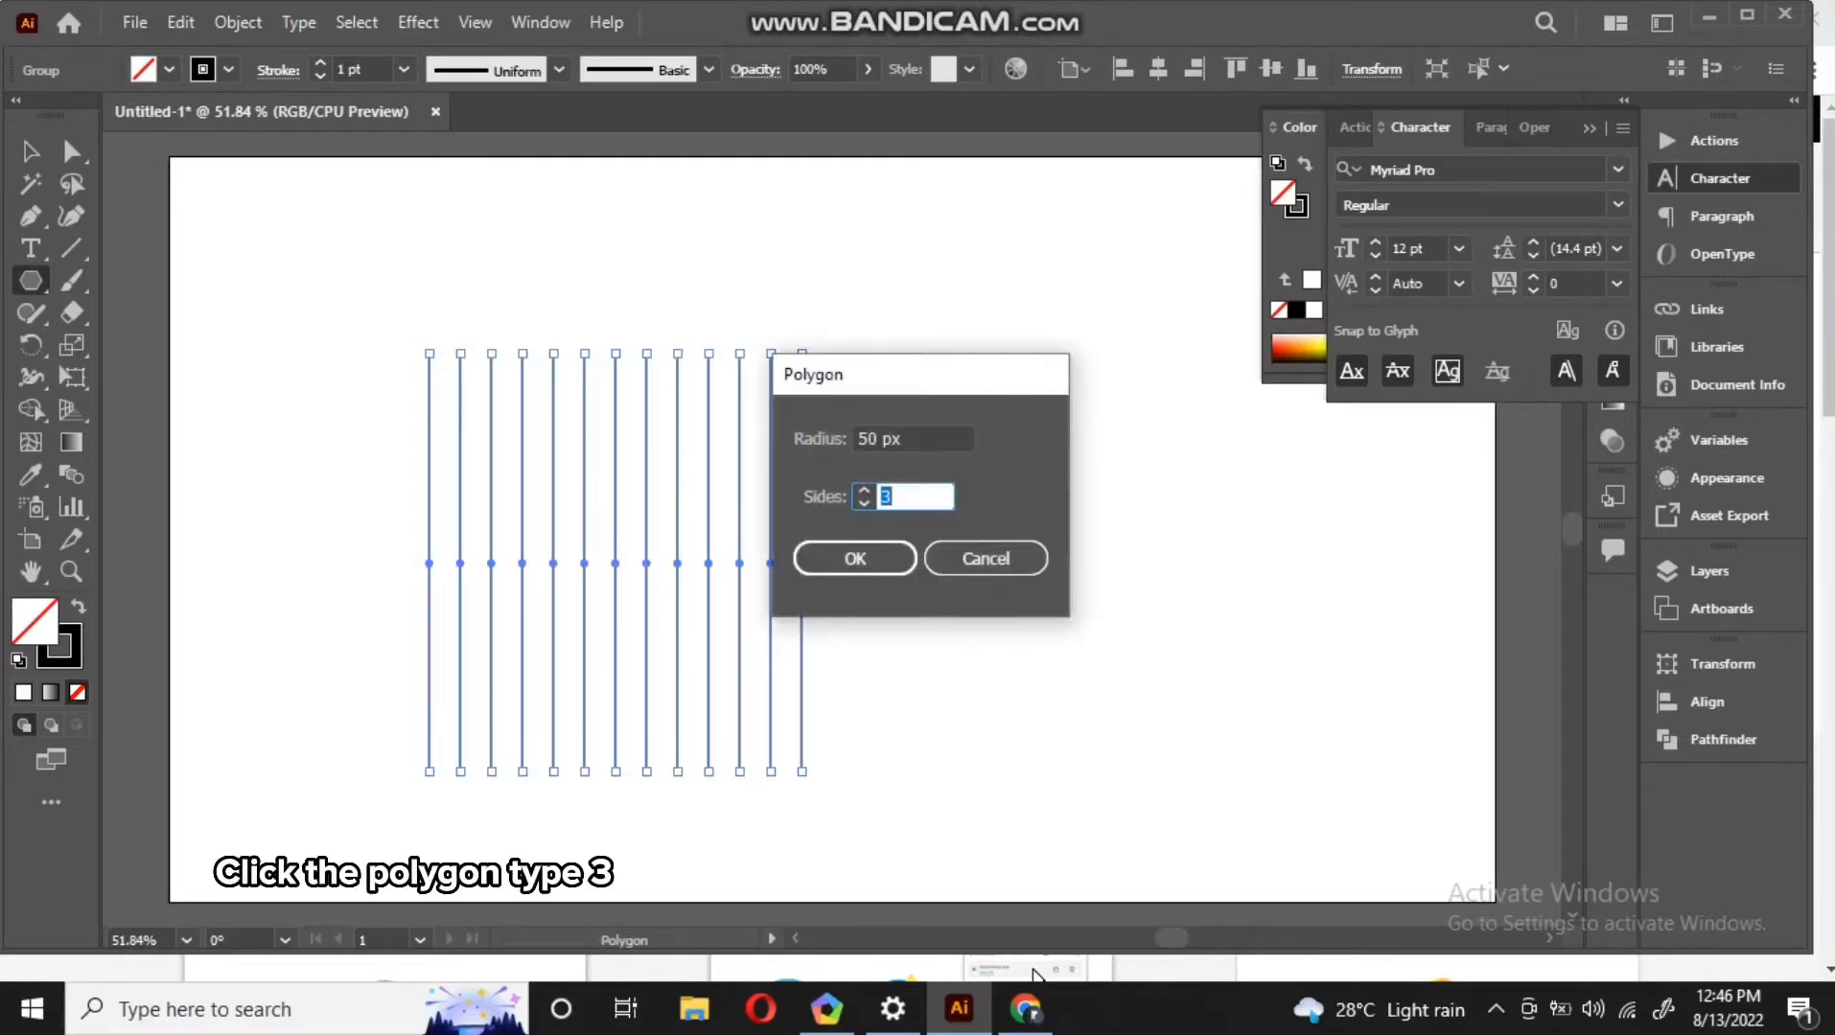
click(855, 559)
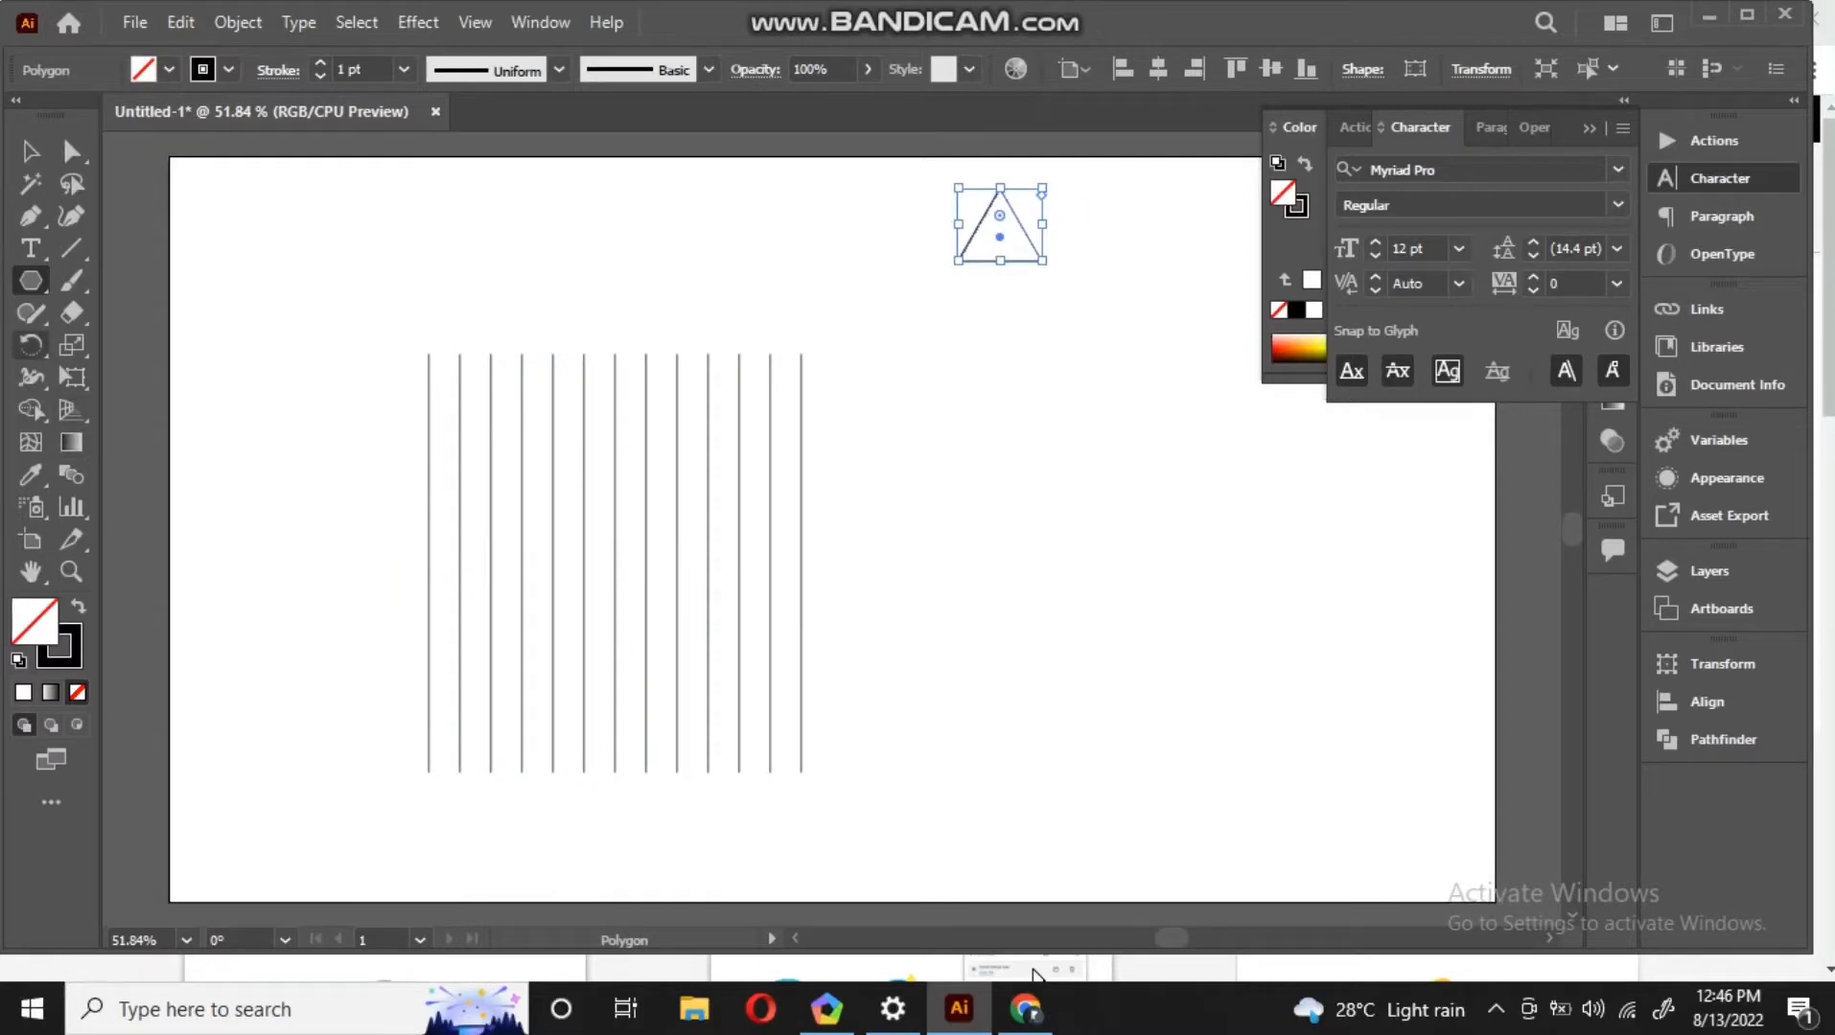
Place a text object with the Type tool, set its size to 36 pt, and move it slightly
key(t)
click(415, 209)
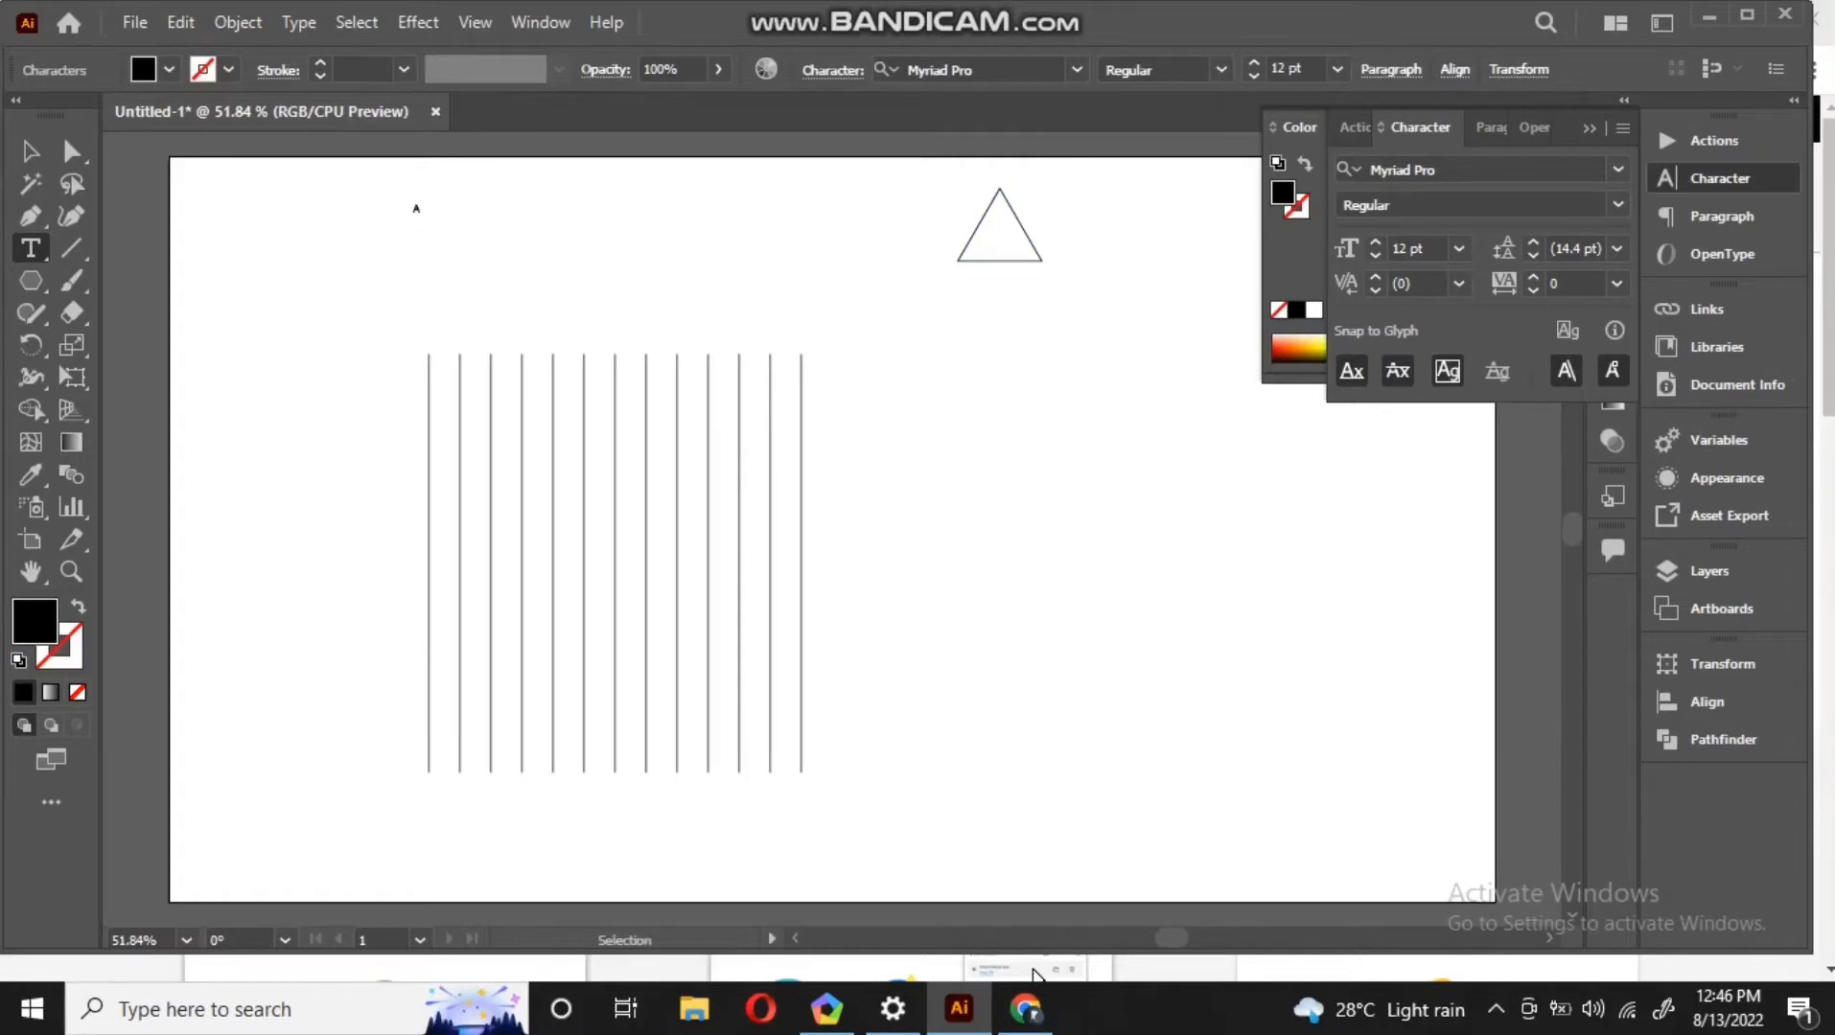
key(ctrl+a)
click(1337, 69)
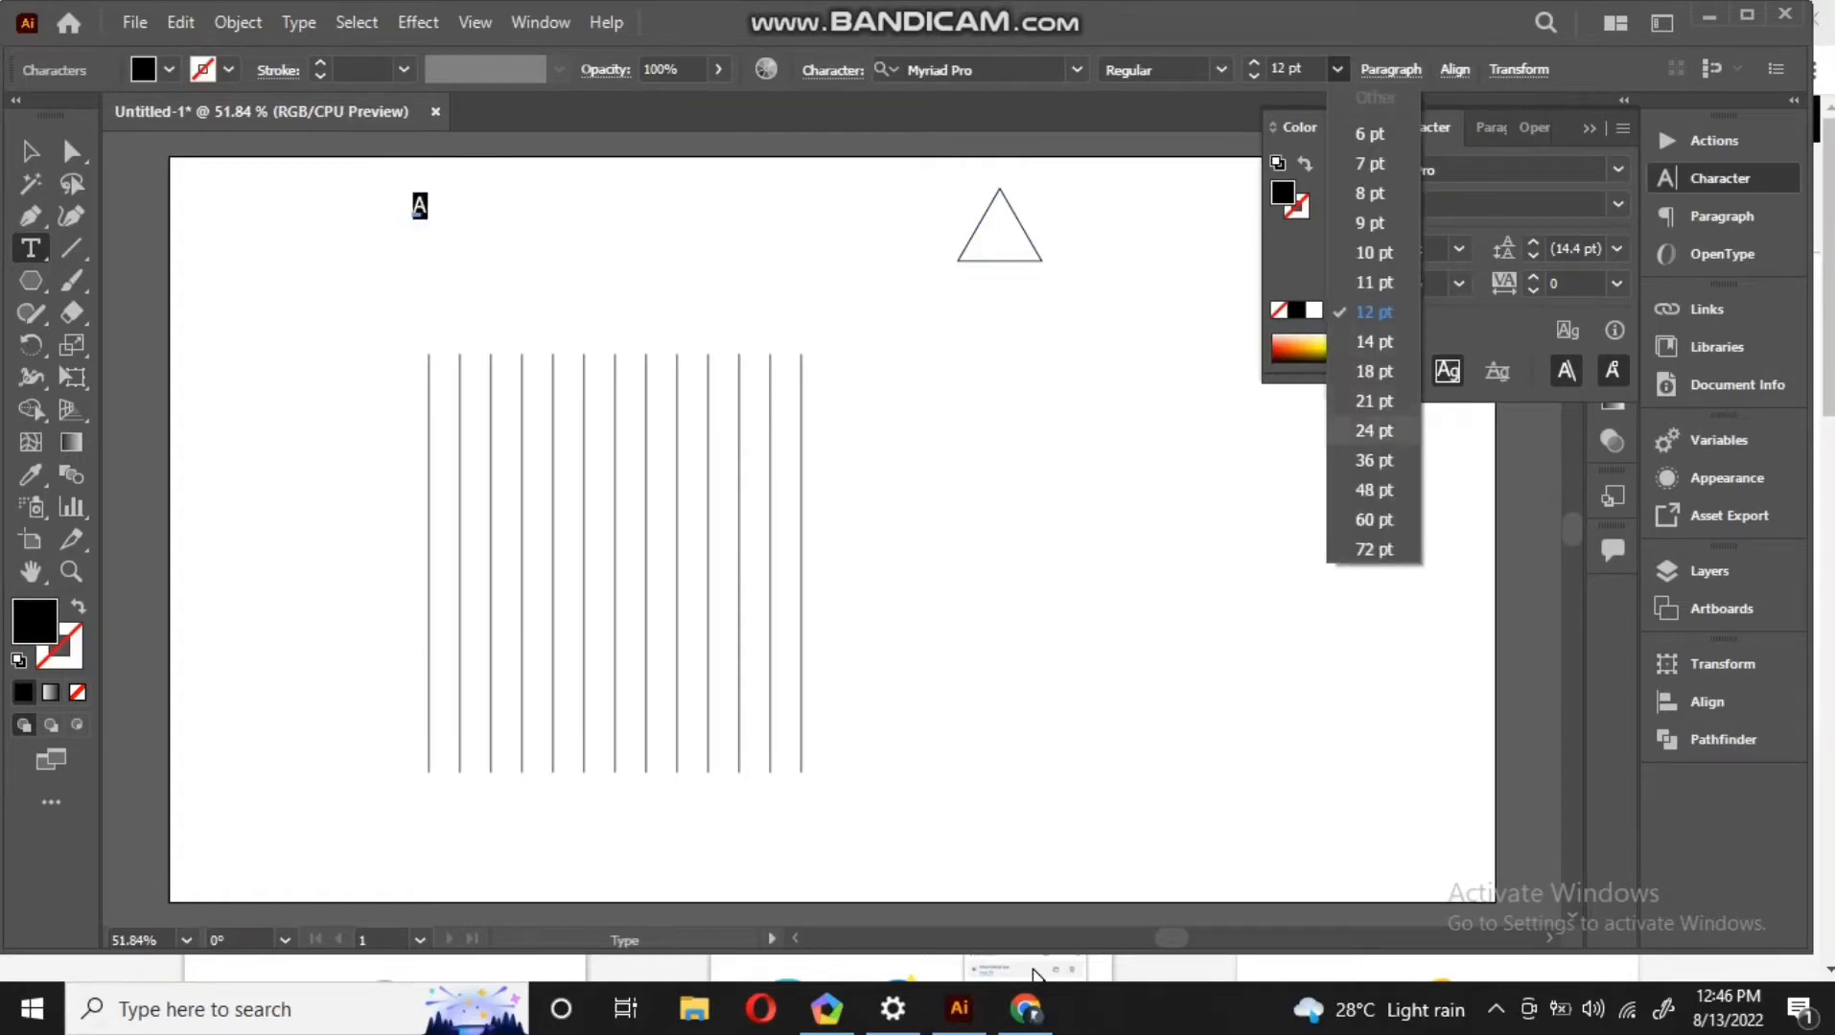
click(1371, 460)
click(71, 150)
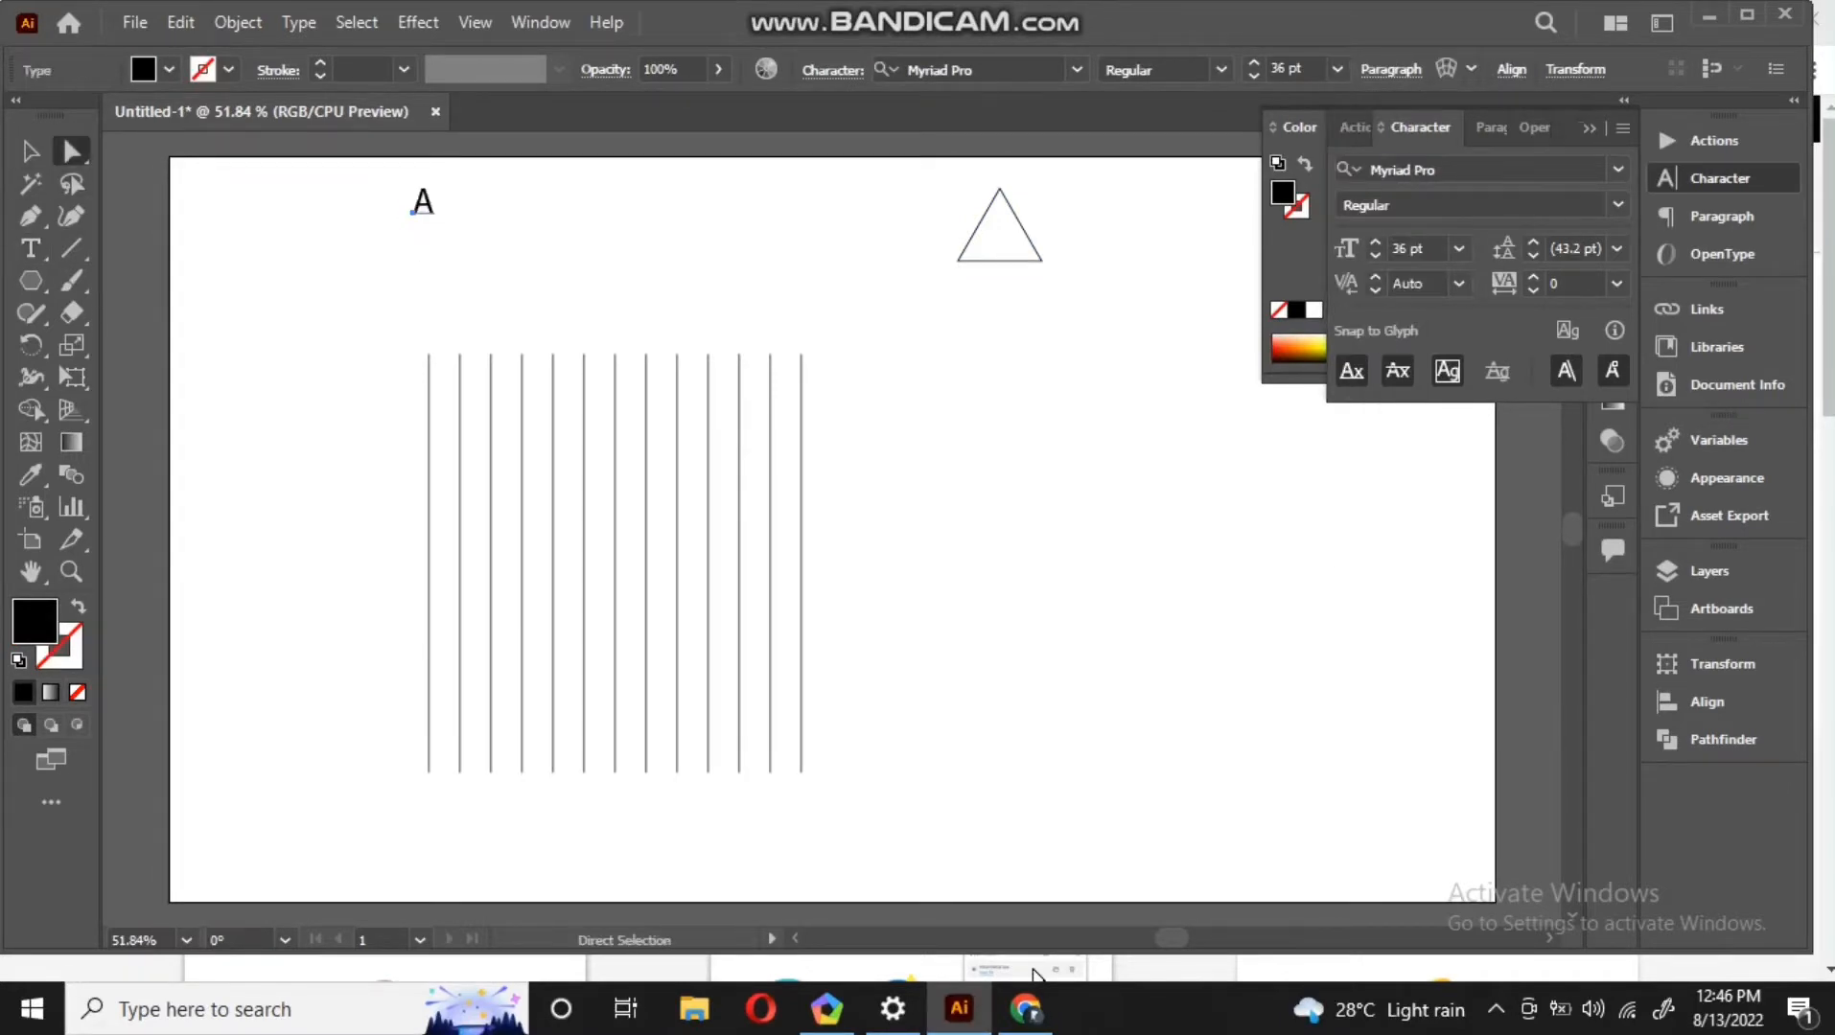
drag(413, 211, 492, 235)
Select the grouped lines and rotate them about 30 degrees clockwise
drag(370, 495, 872, 651)
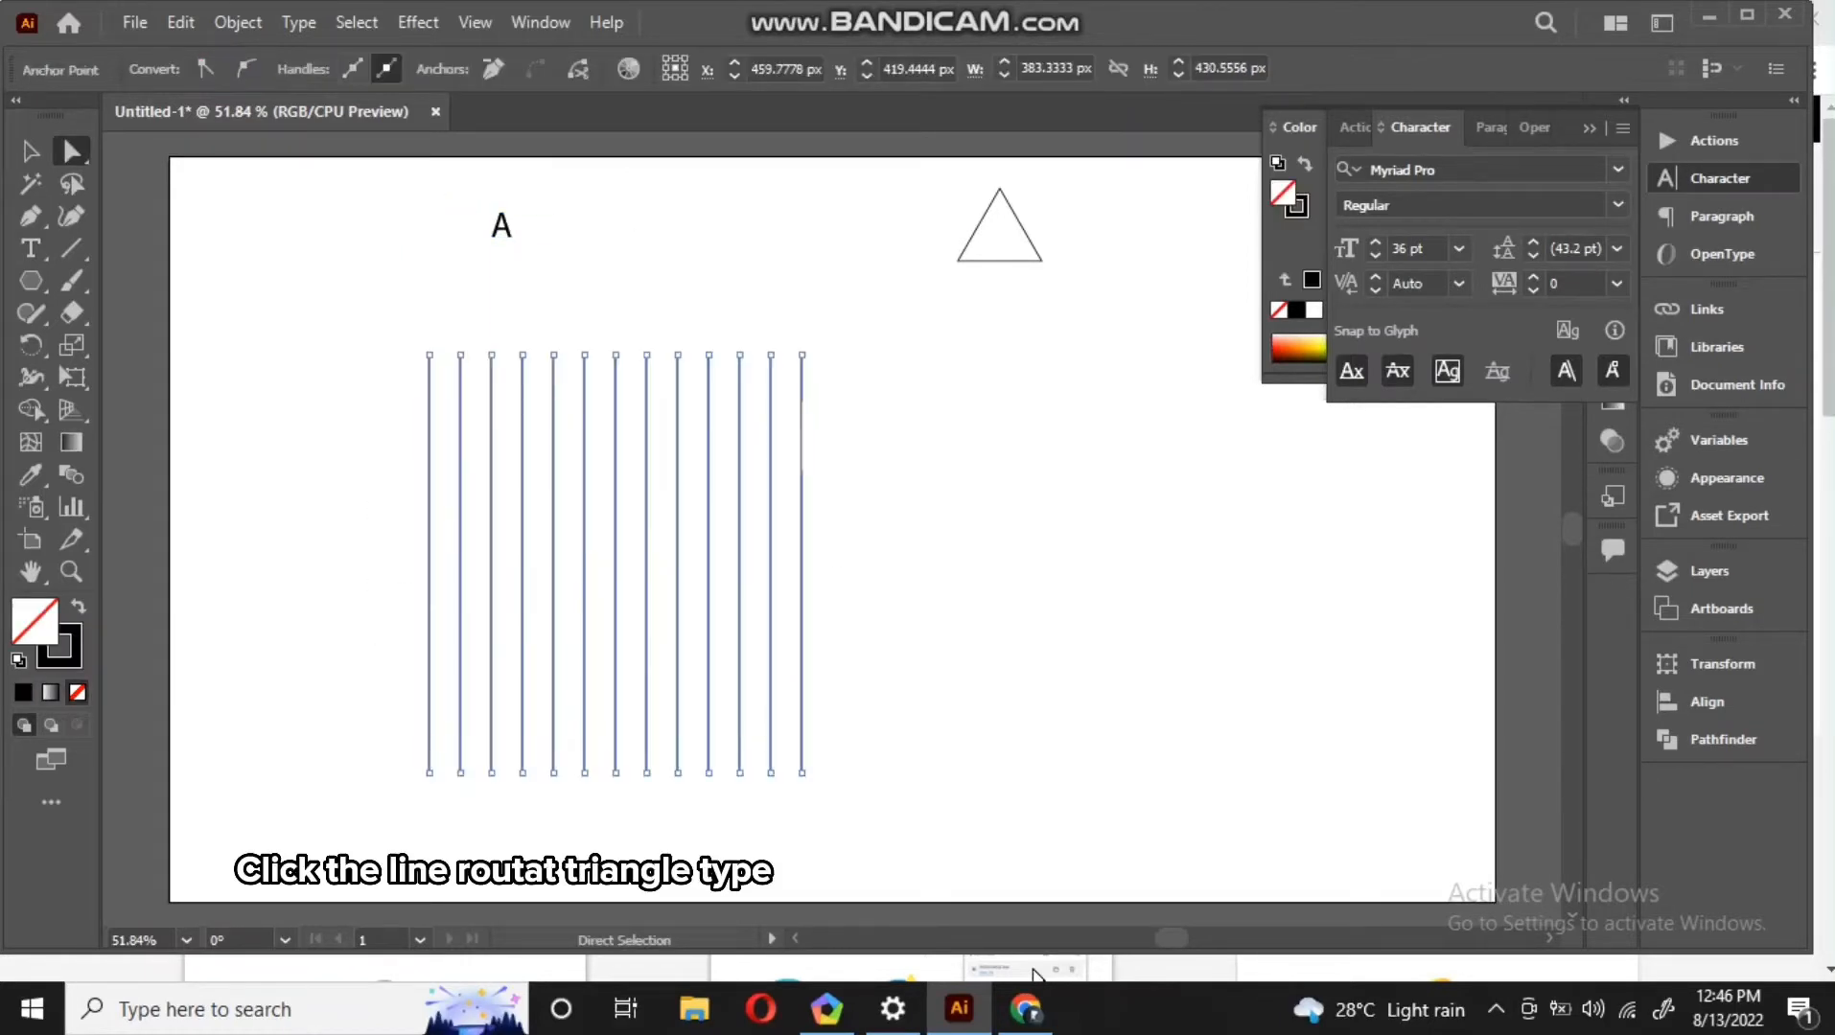
key(v)
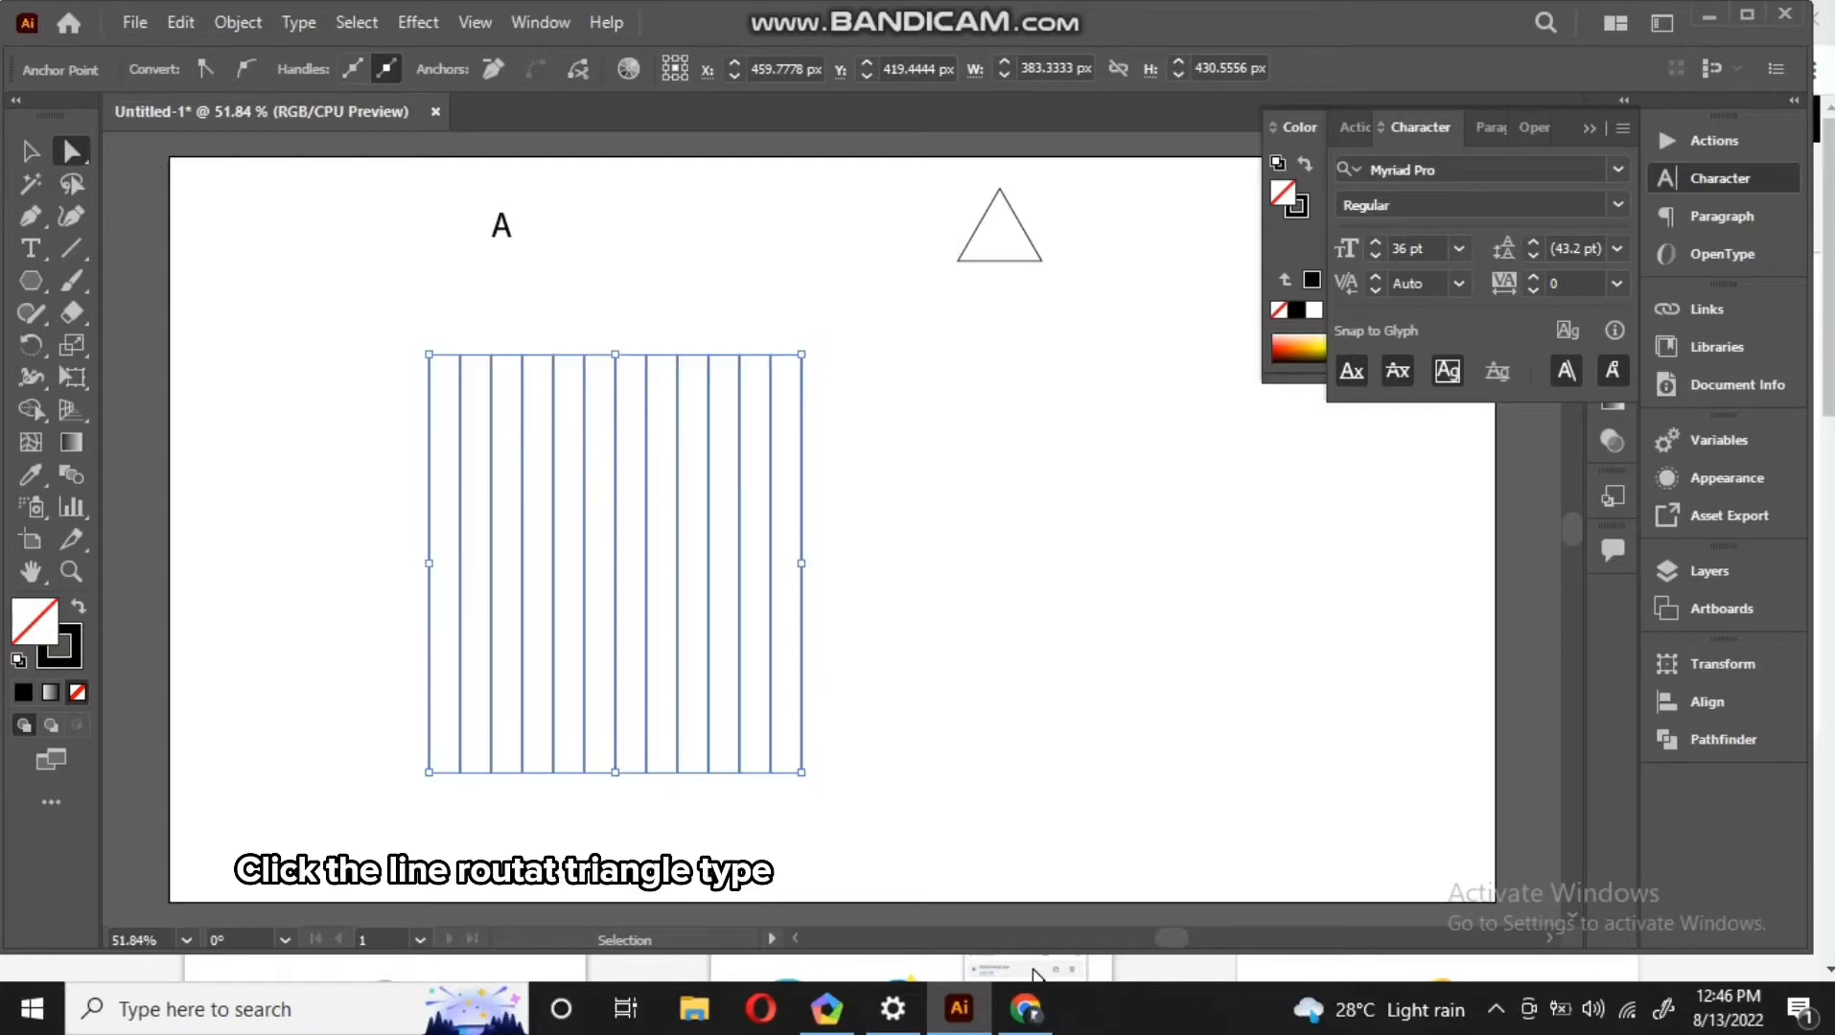
drag(810, 350, 918, 462)
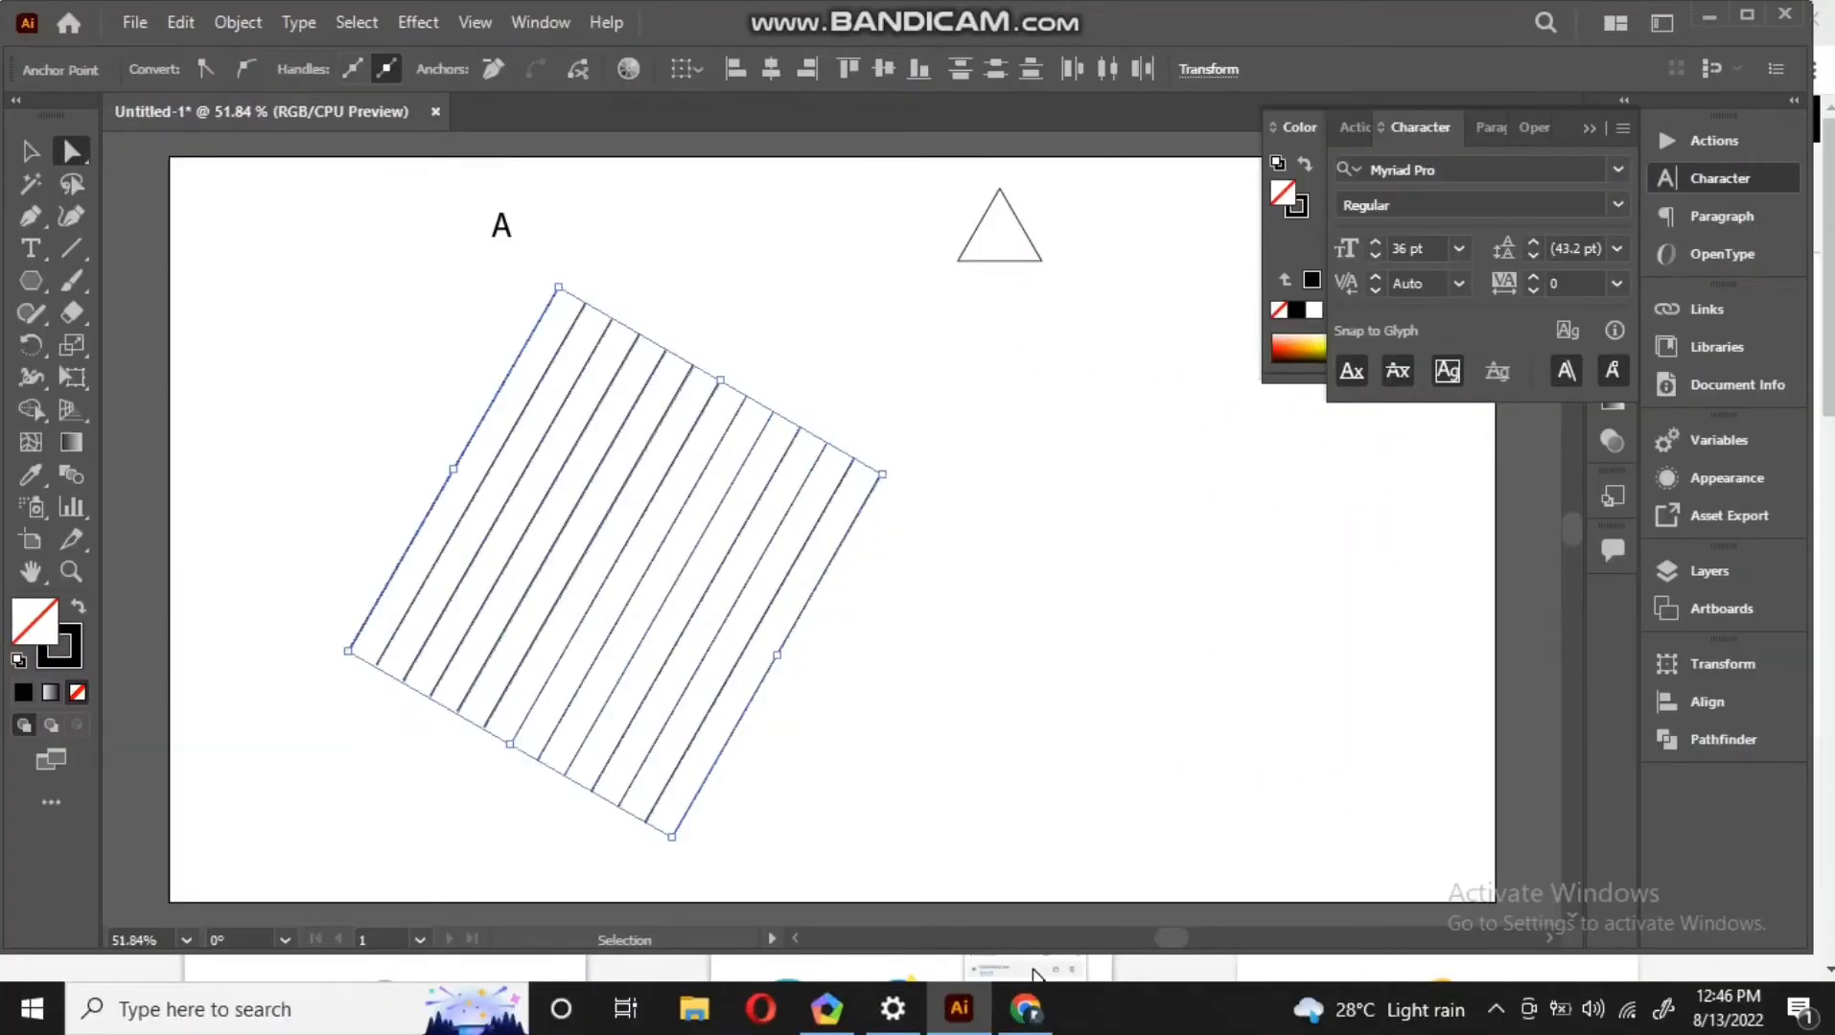
Copy the rotated lines, paste them in place, and rotate the copy to the opposite angle to form a crosshatch lattice
click(180, 21)
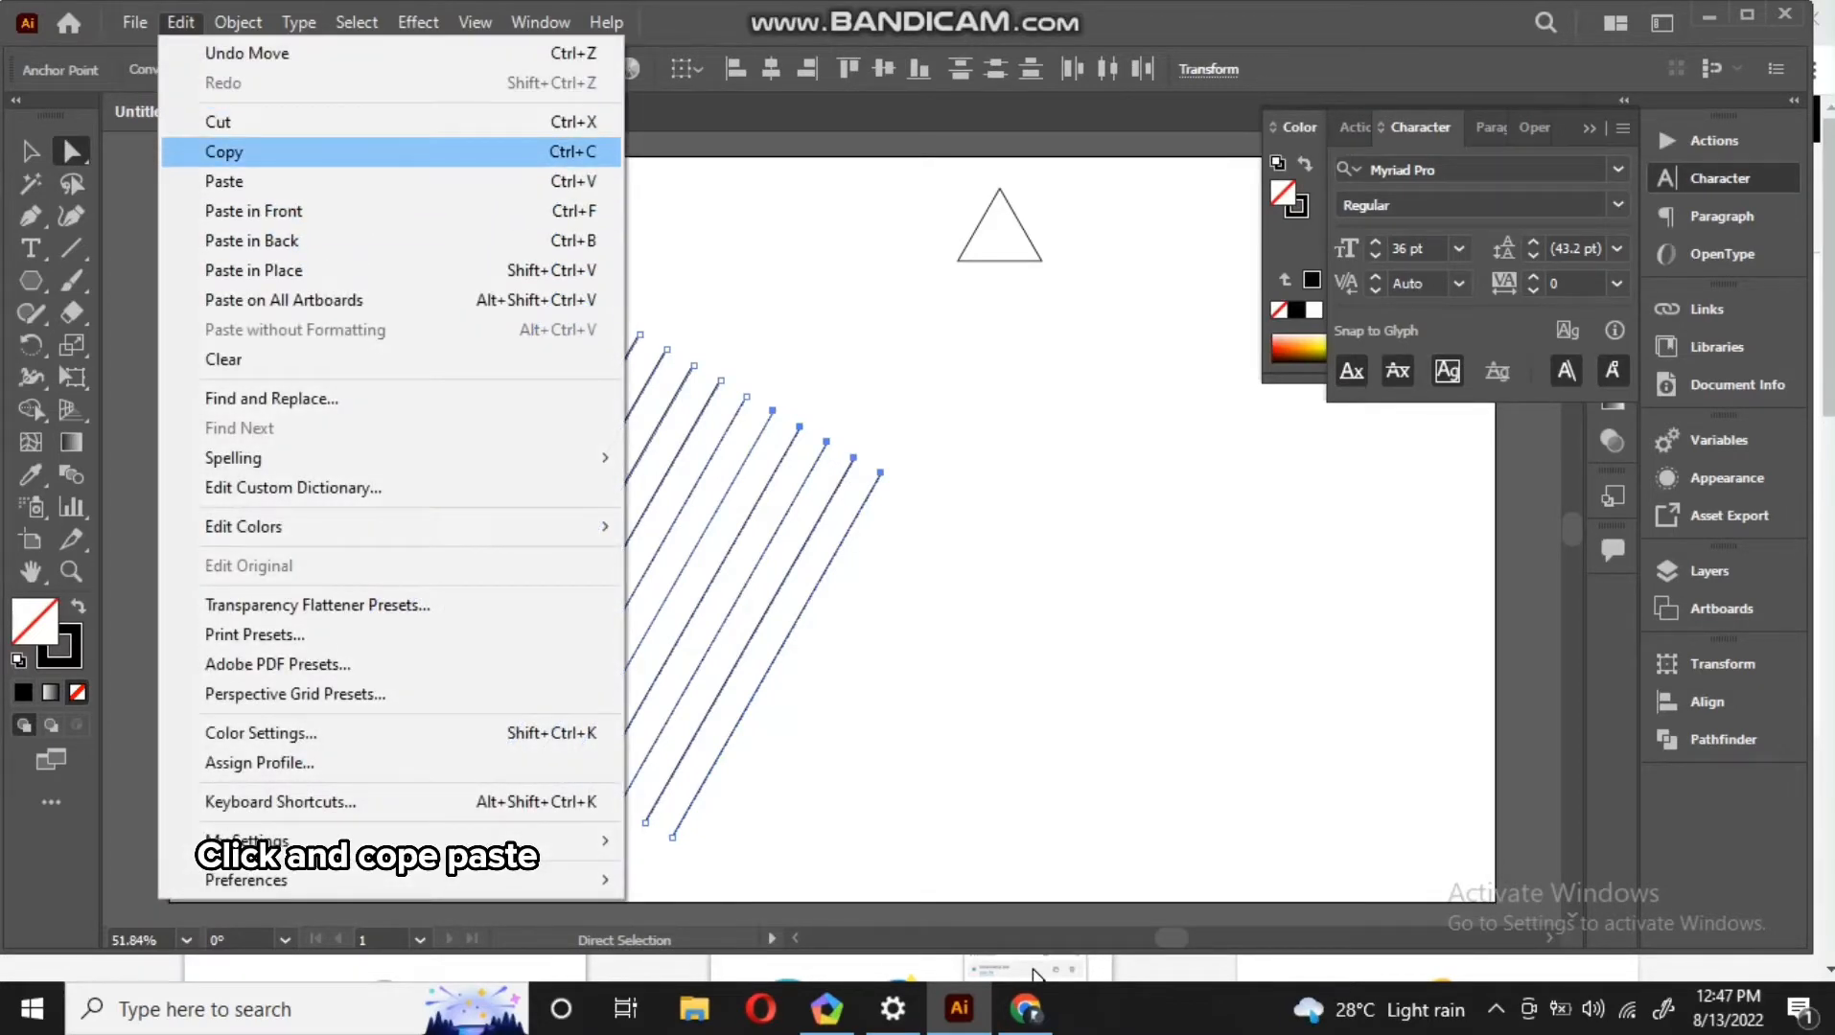
click(224, 151)
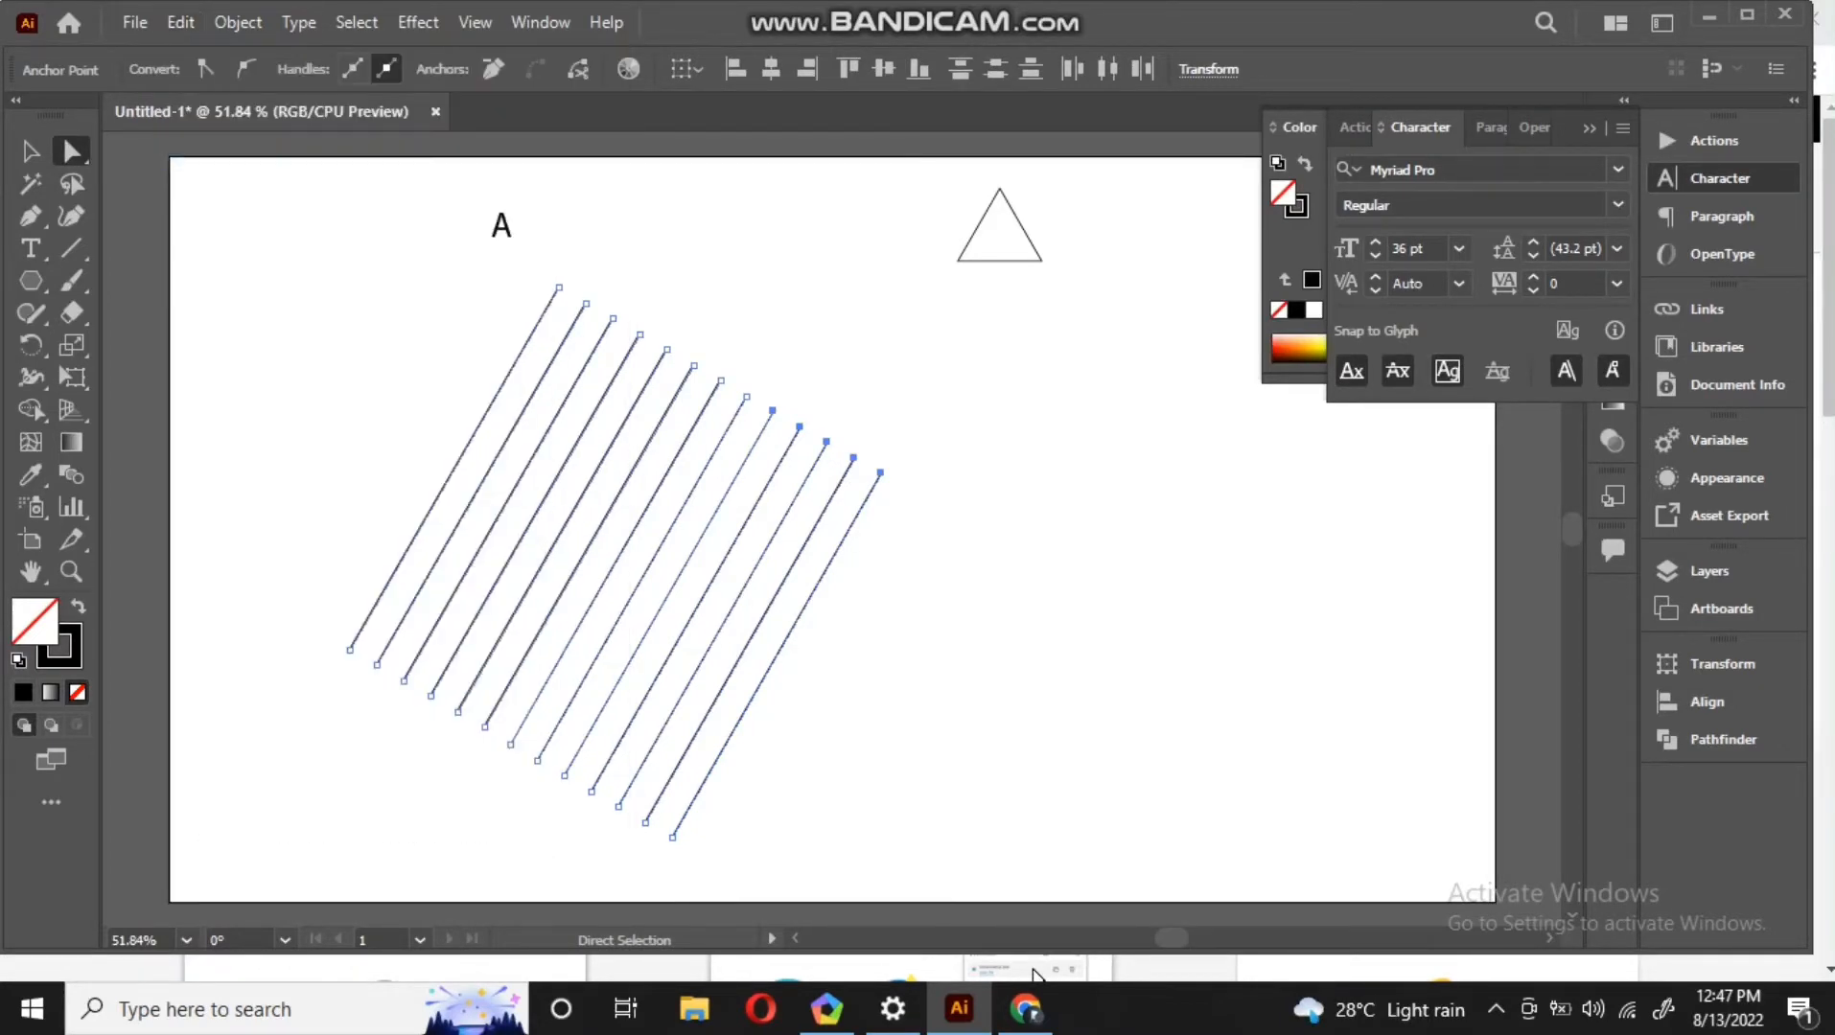
click(180, 22)
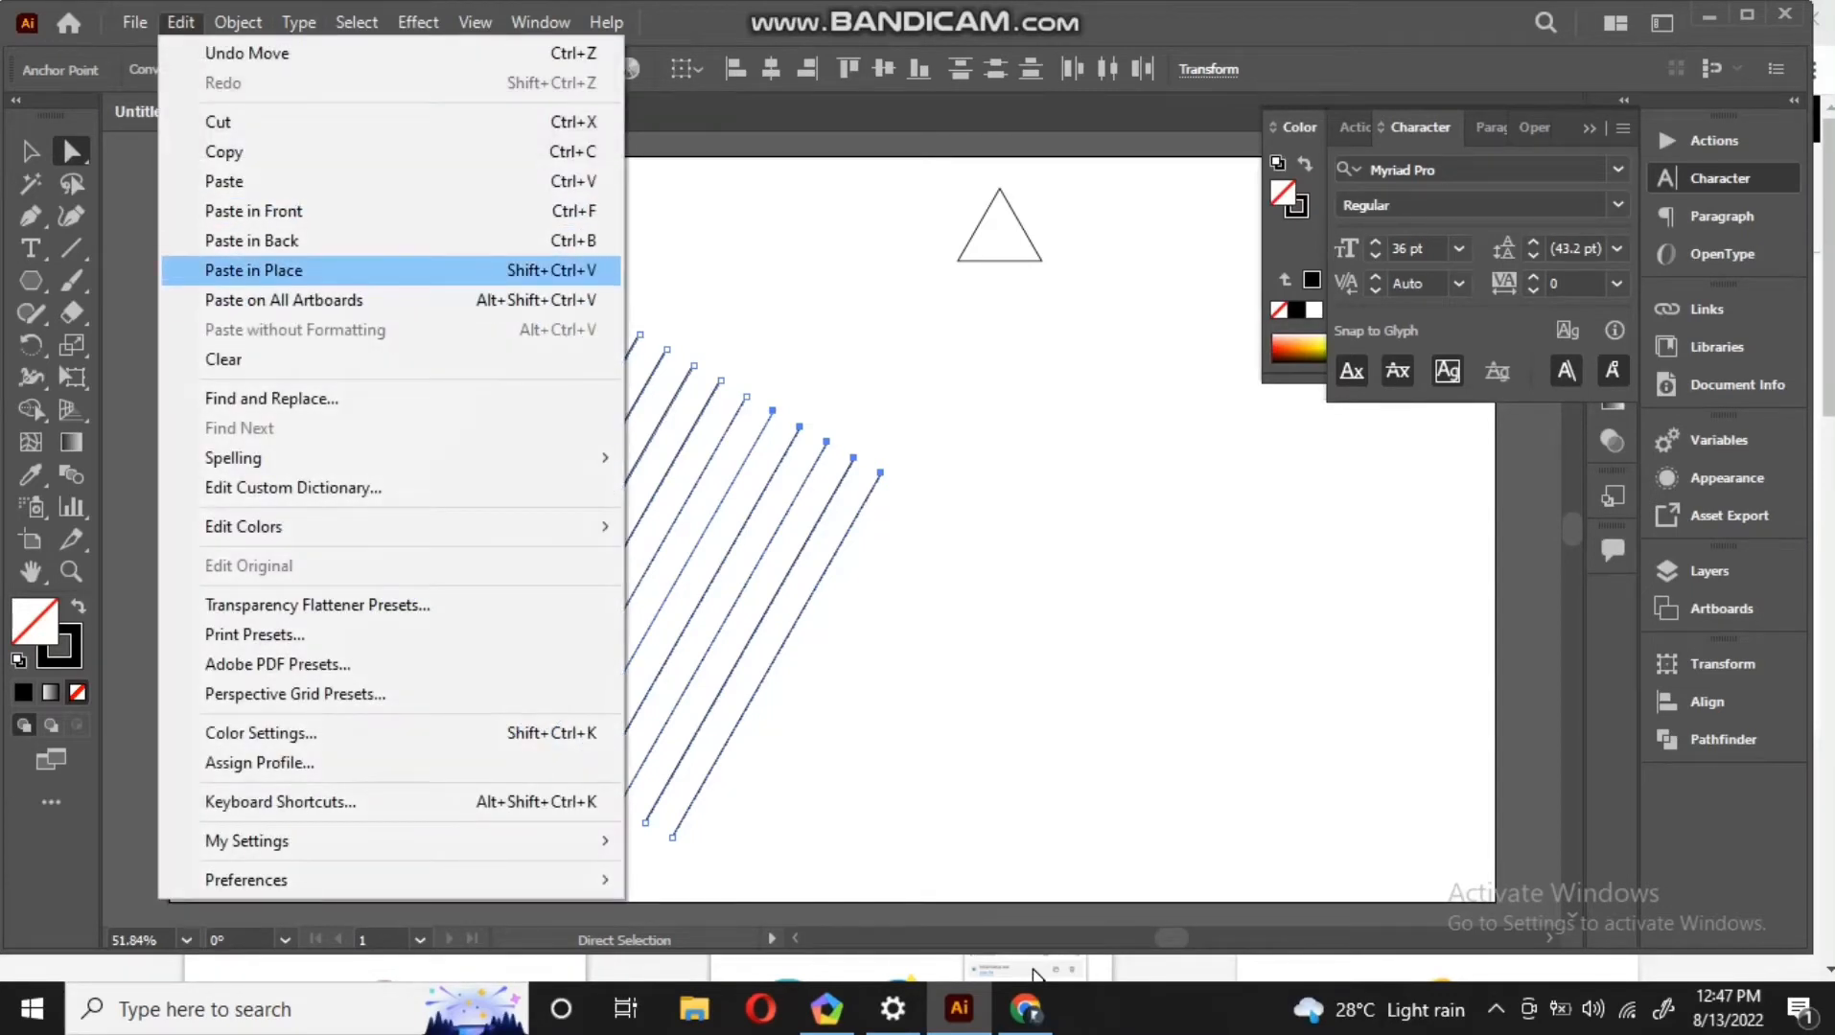
click(253, 270)
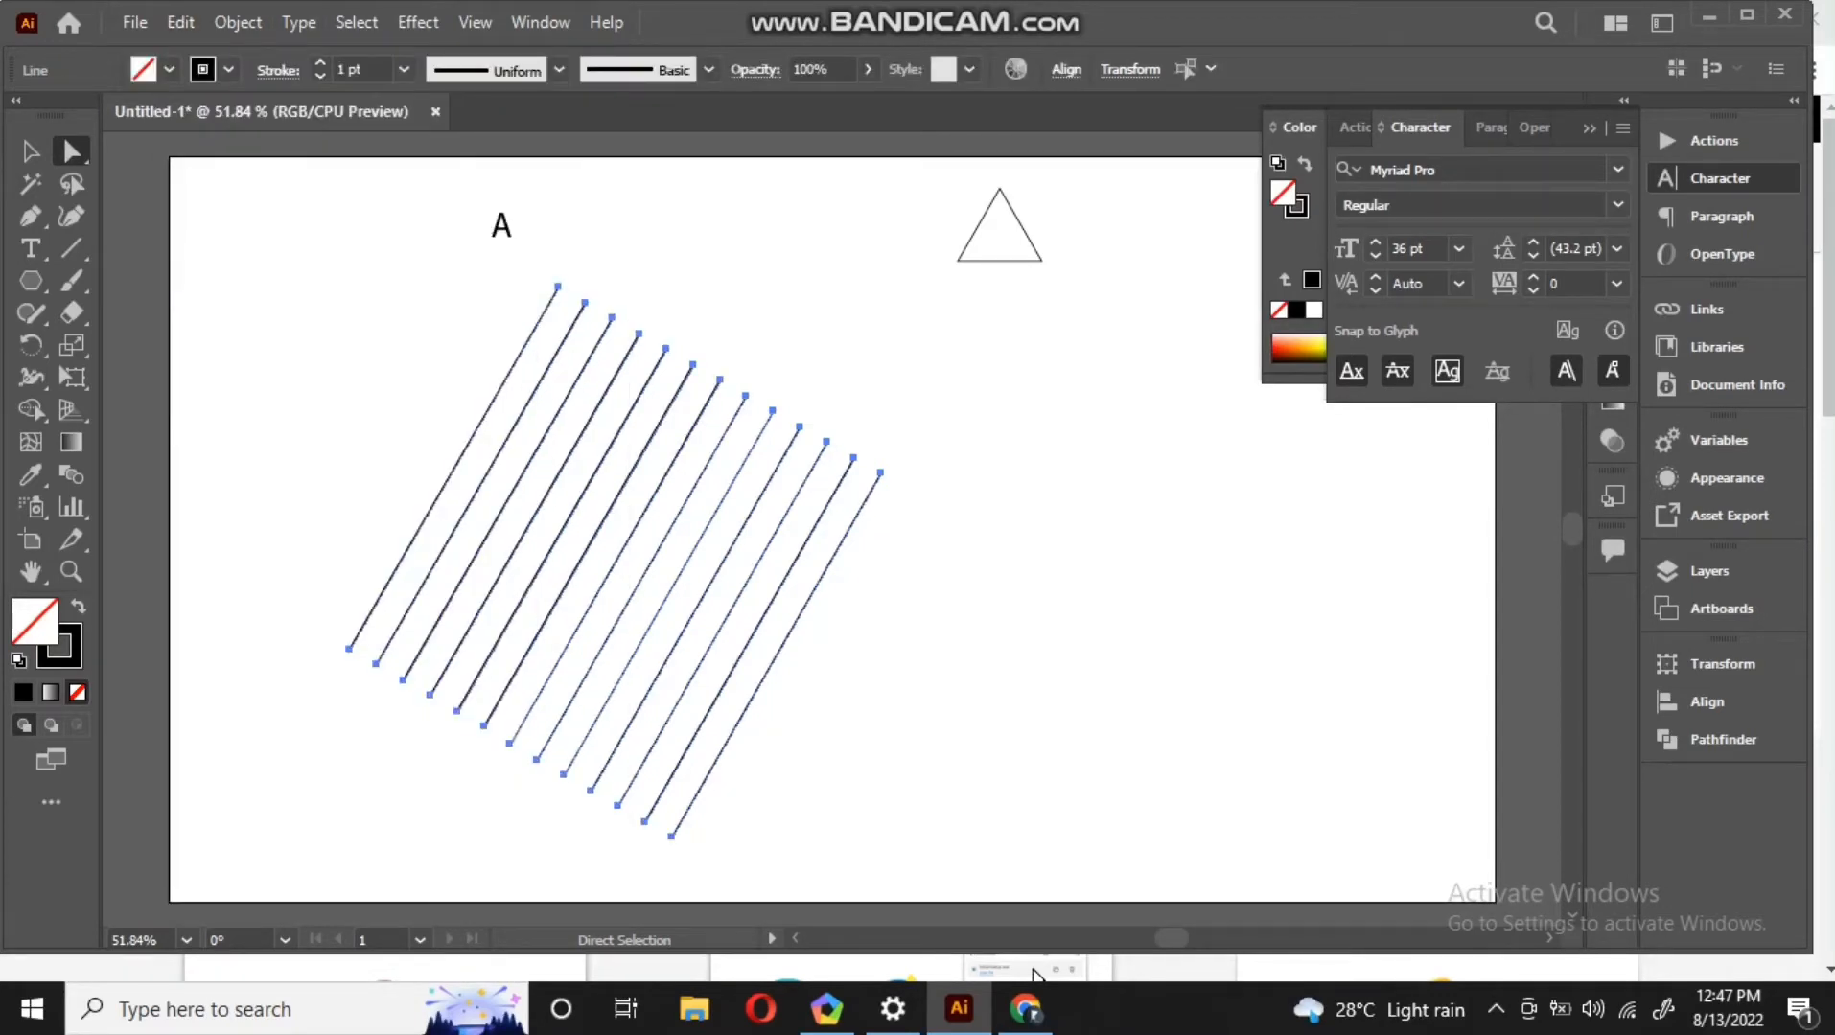
key(v)
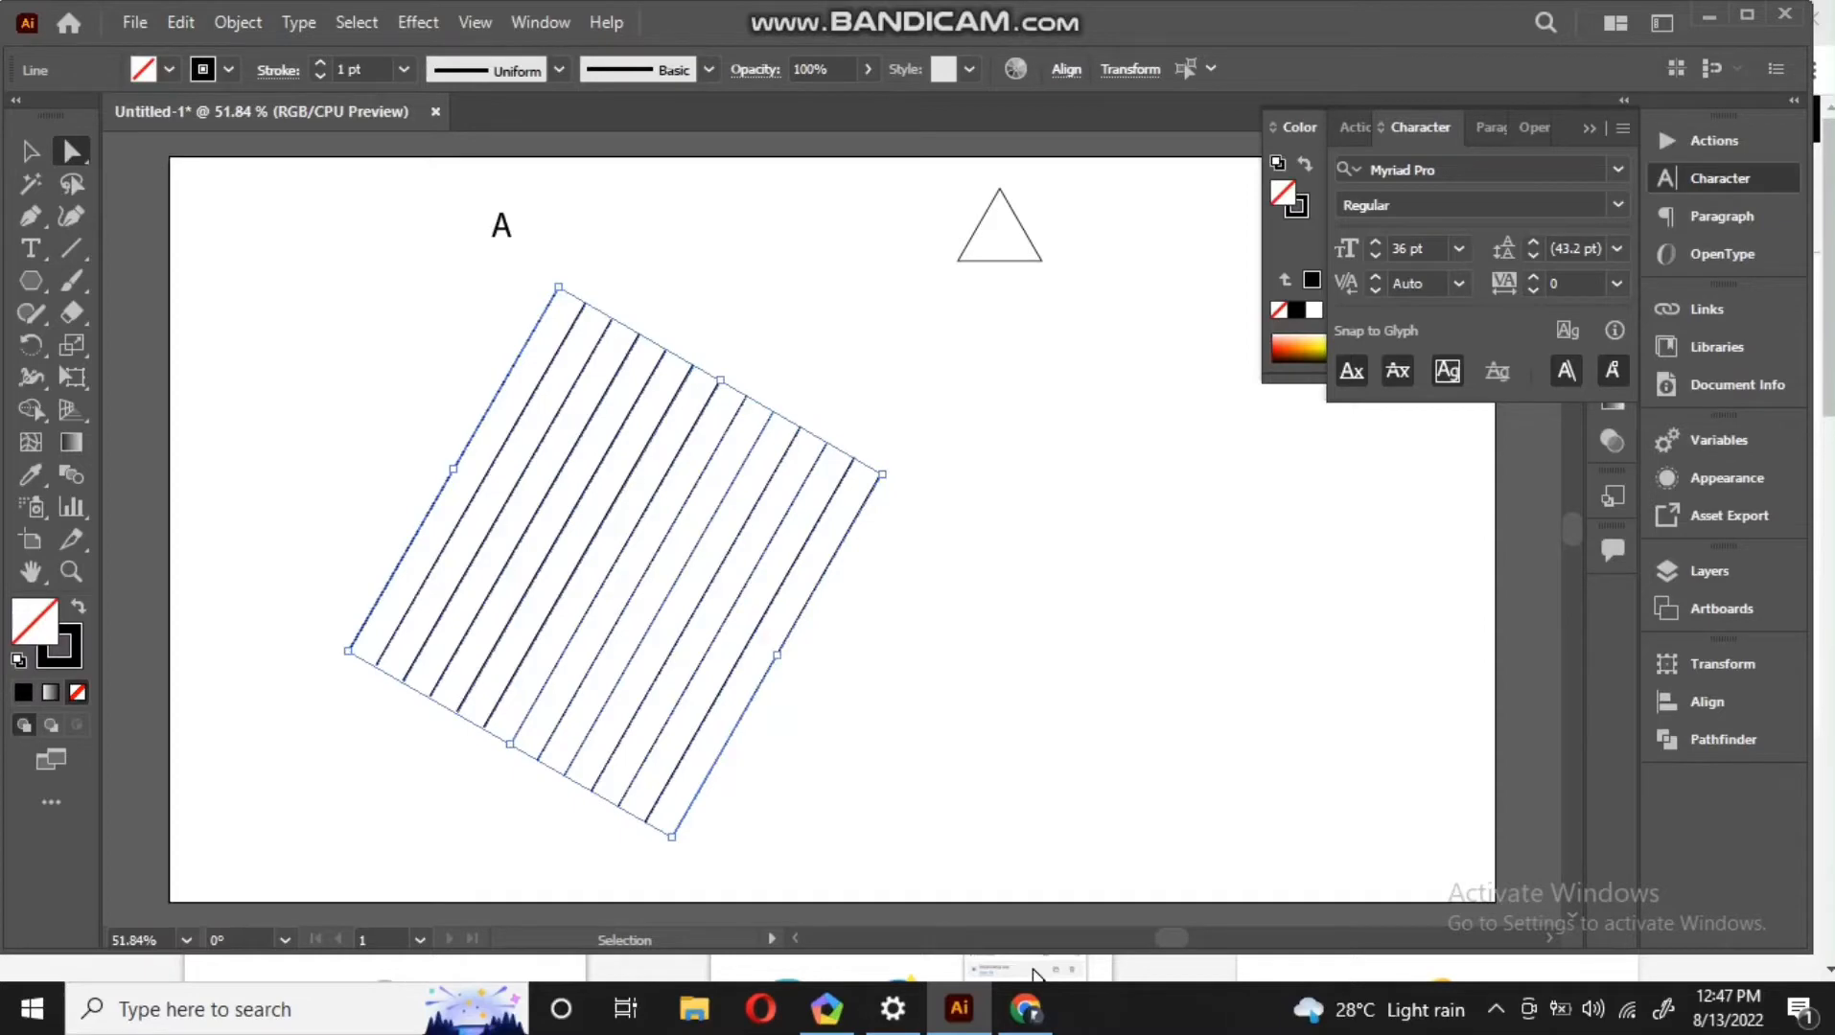
drag(925, 451, 691, 292)
key(a)
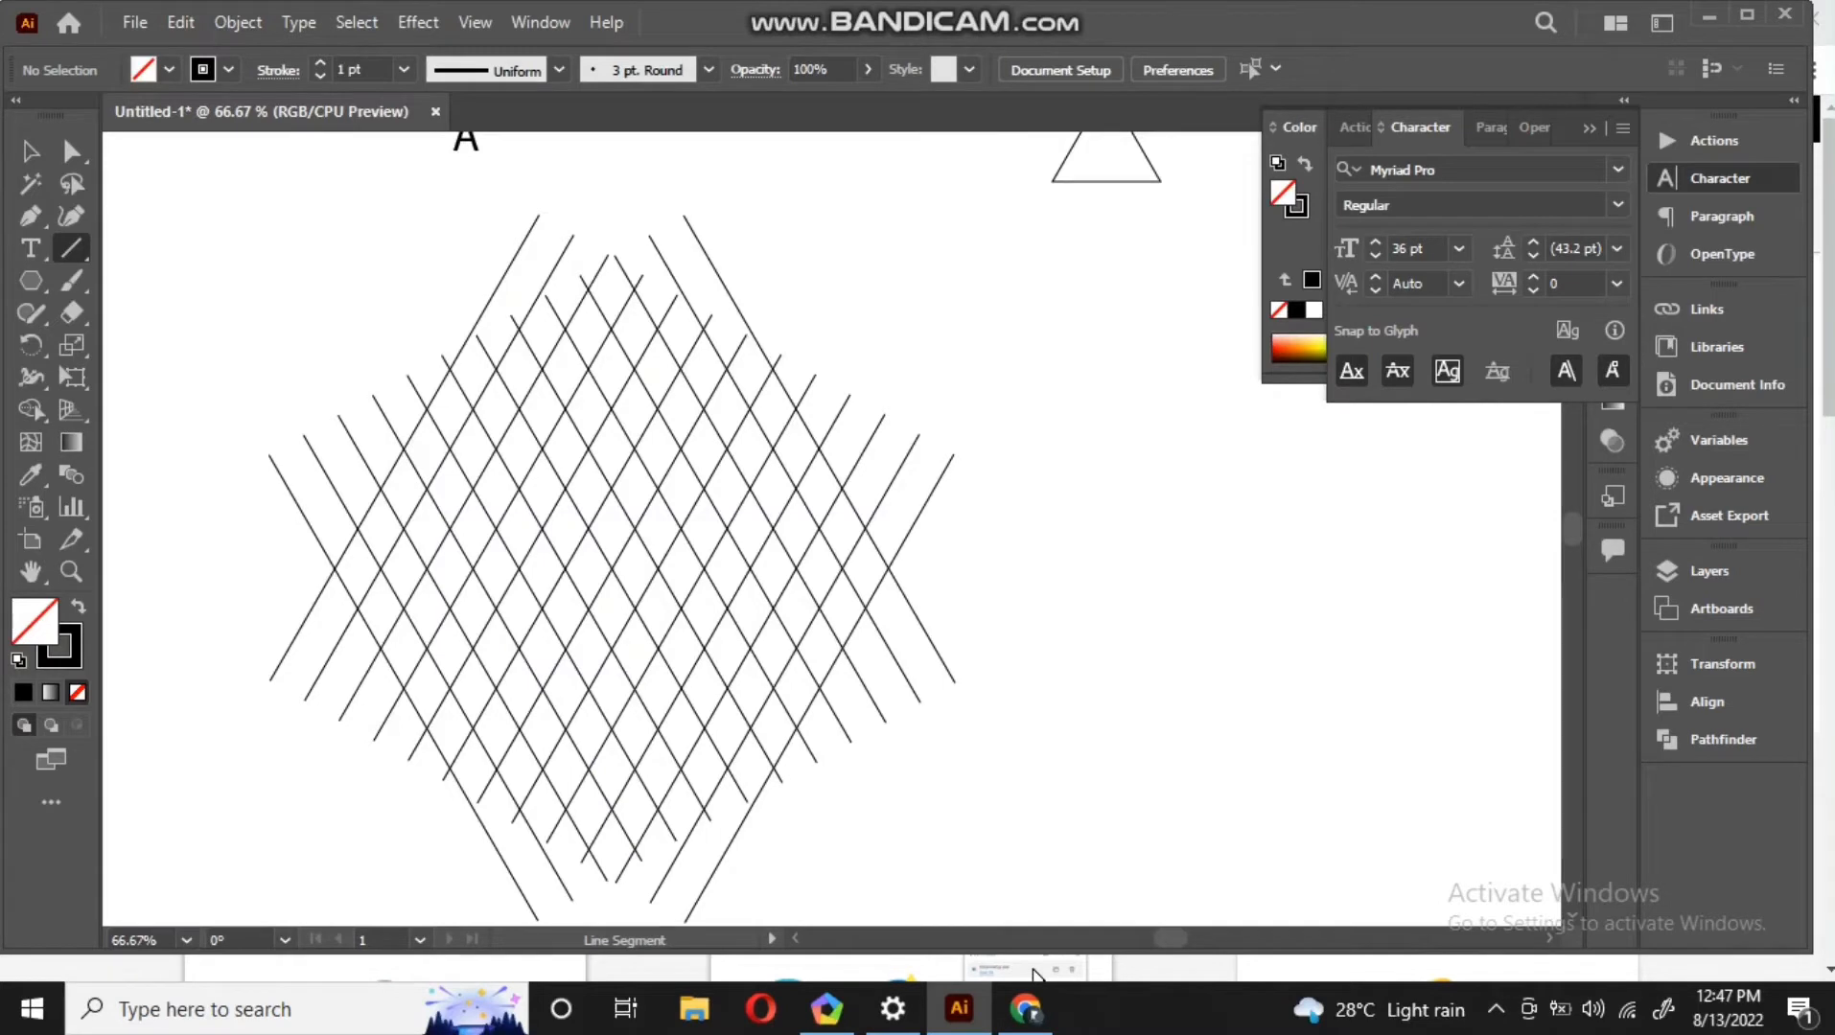
Draw a horizontal line across the lattice, place a copy lower down, and align both lines on intersection rows
drag(270, 456, 953, 453)
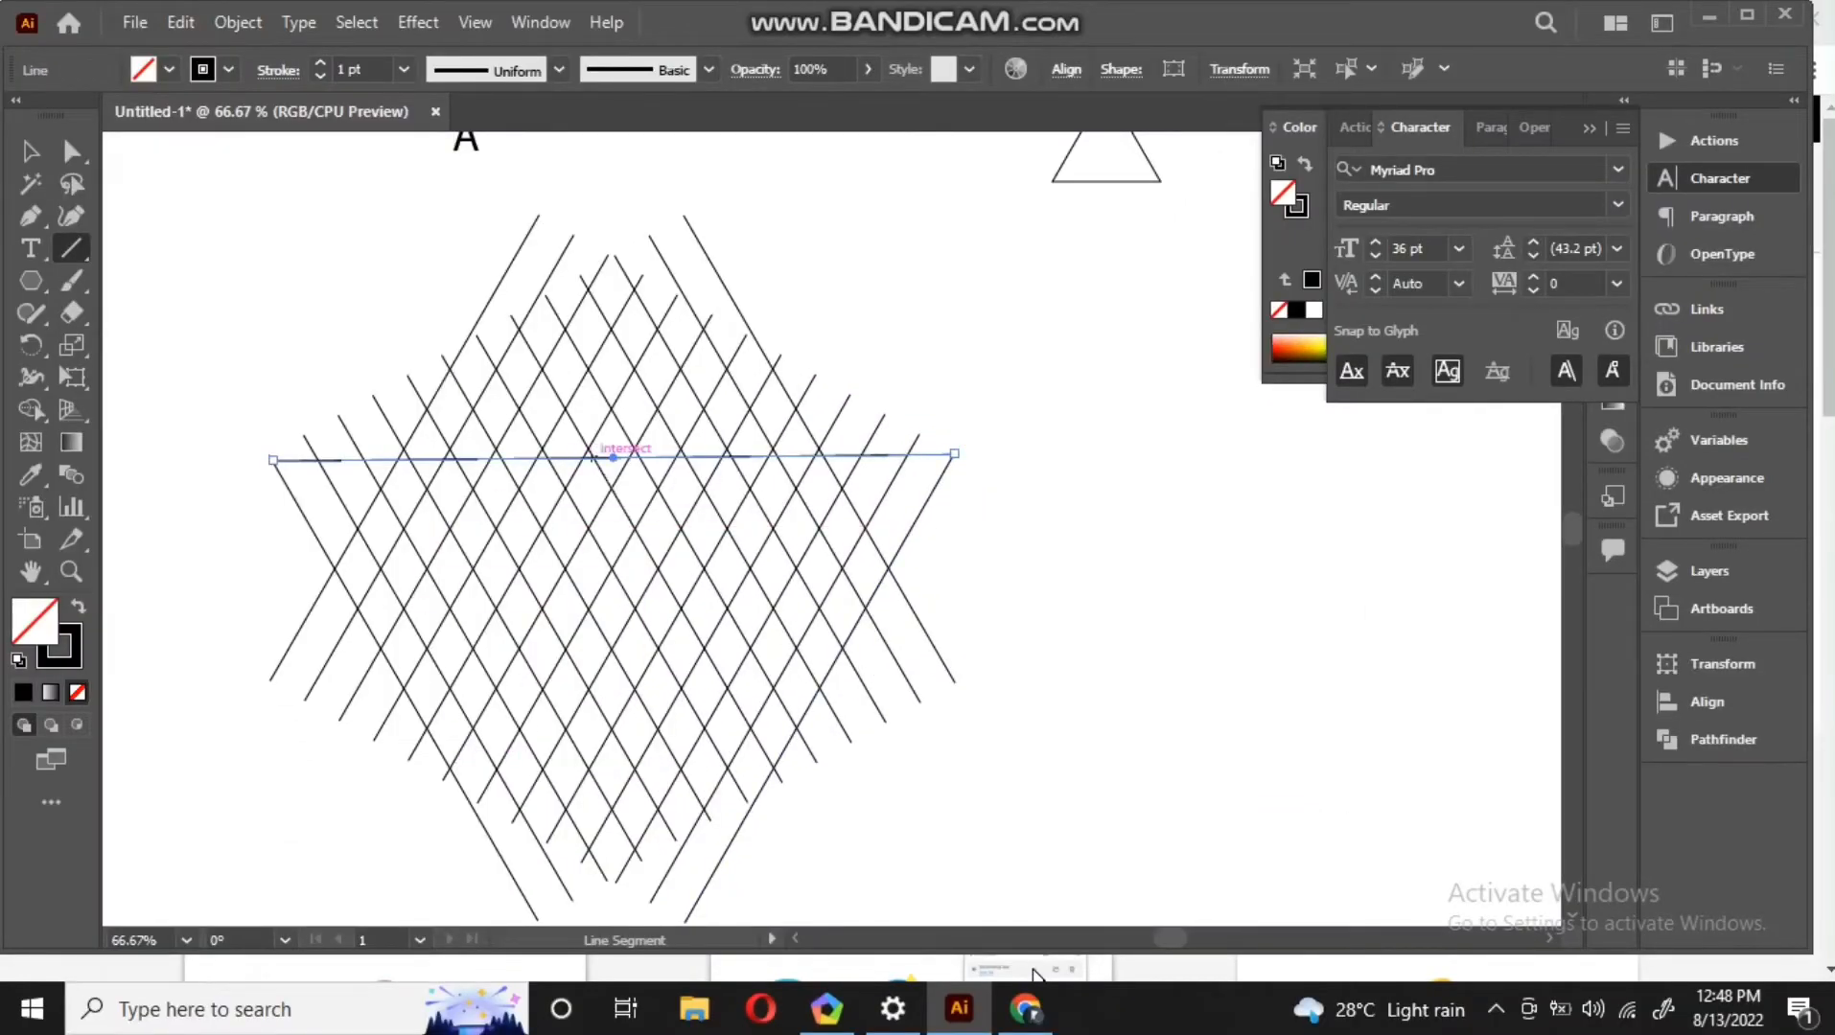
key(v)
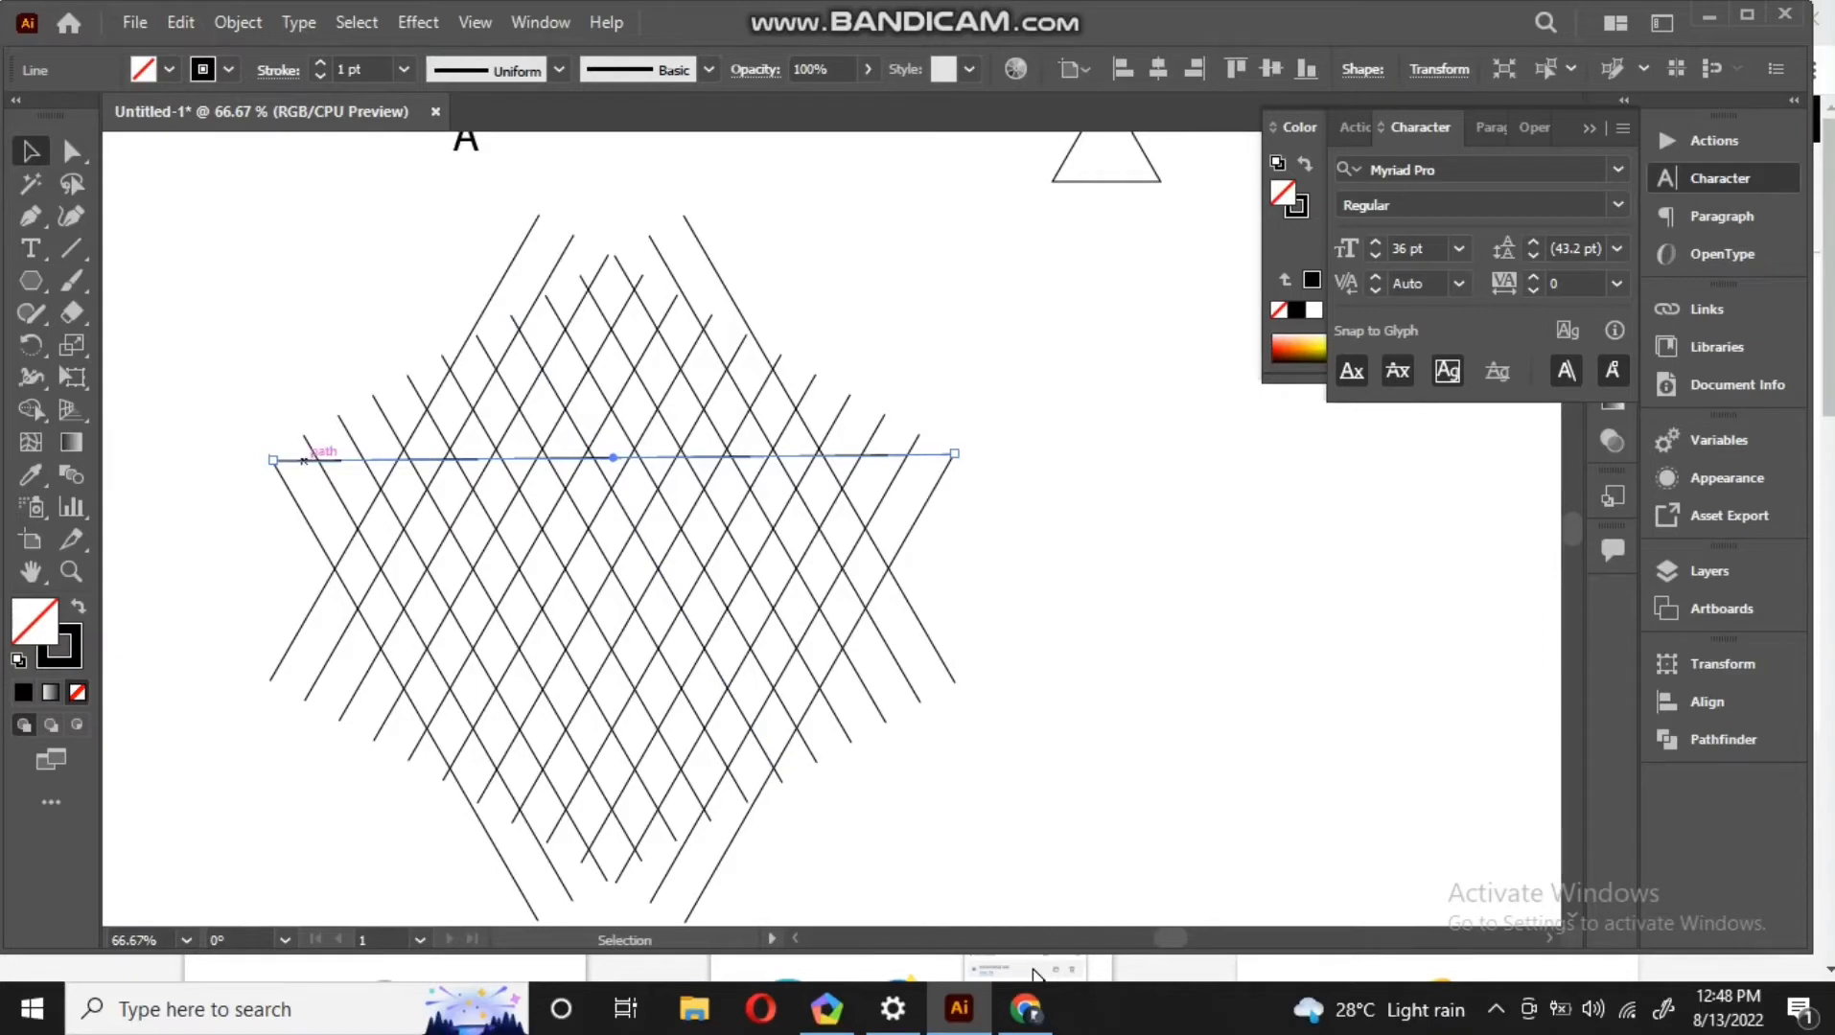
drag(301, 460, 308, 712)
drag(623, 712, 613, 688)
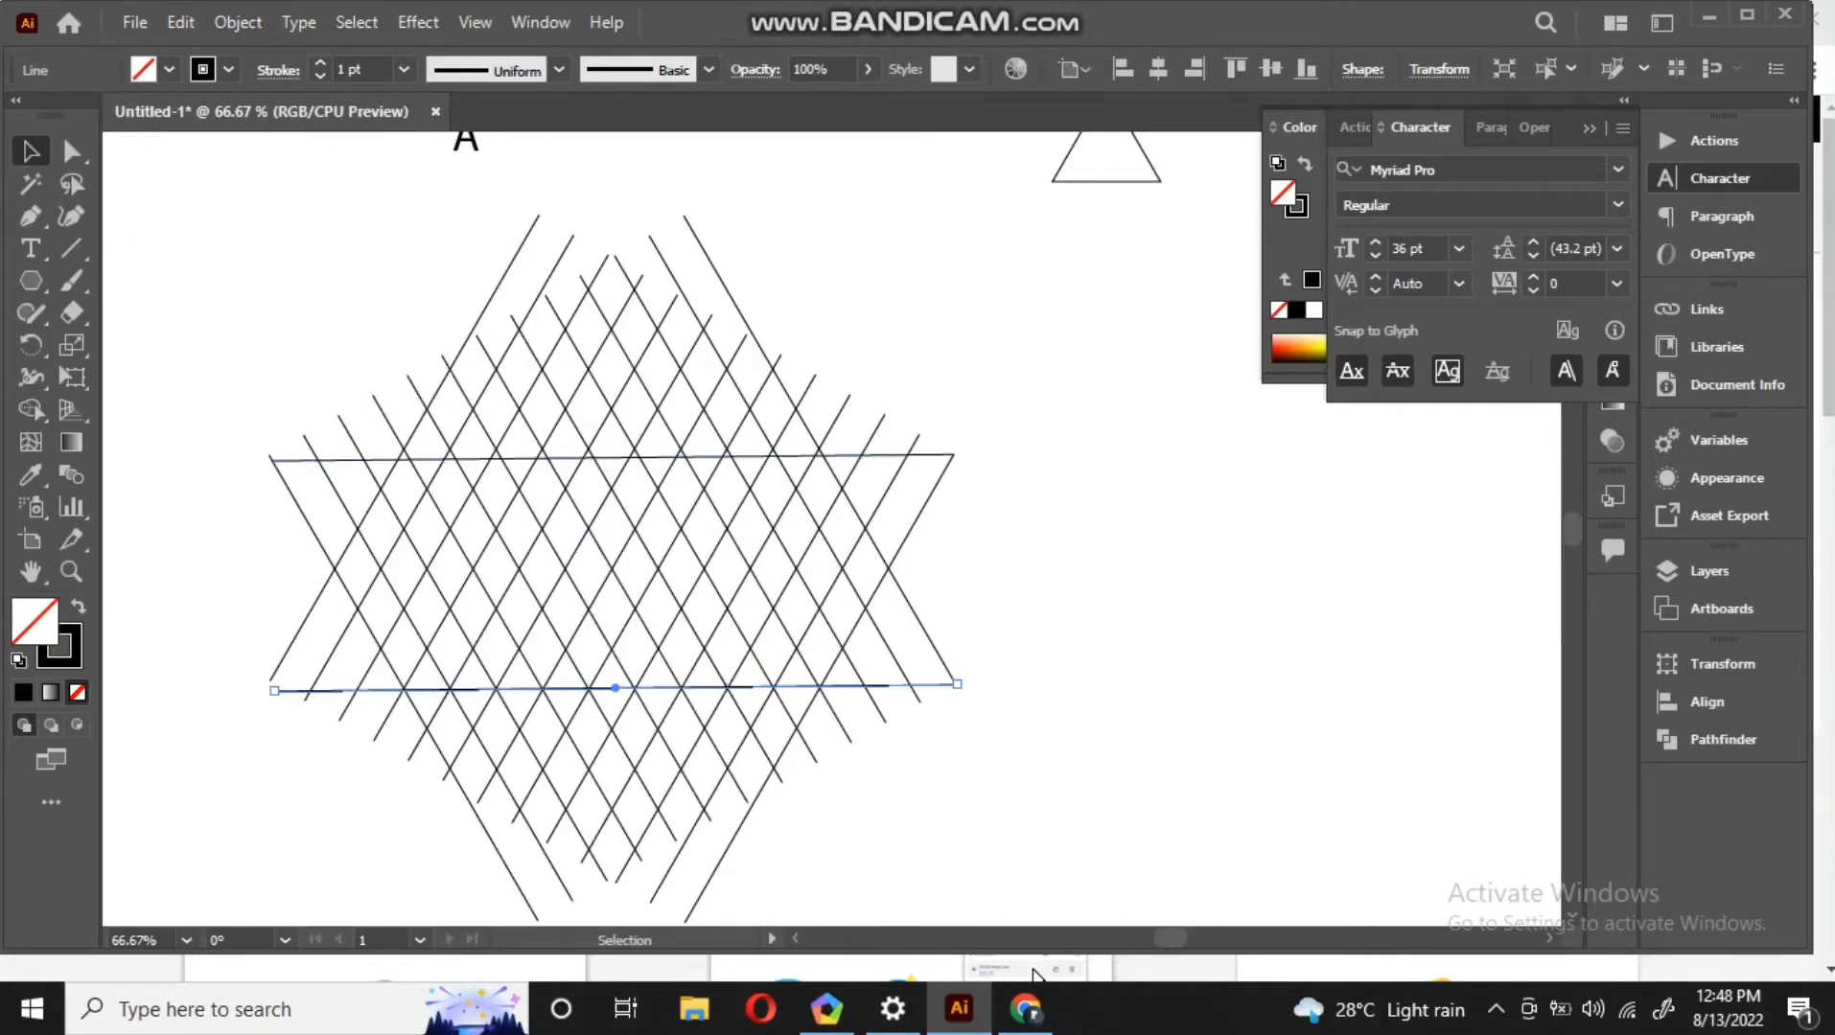
drag(613, 458, 613, 411)
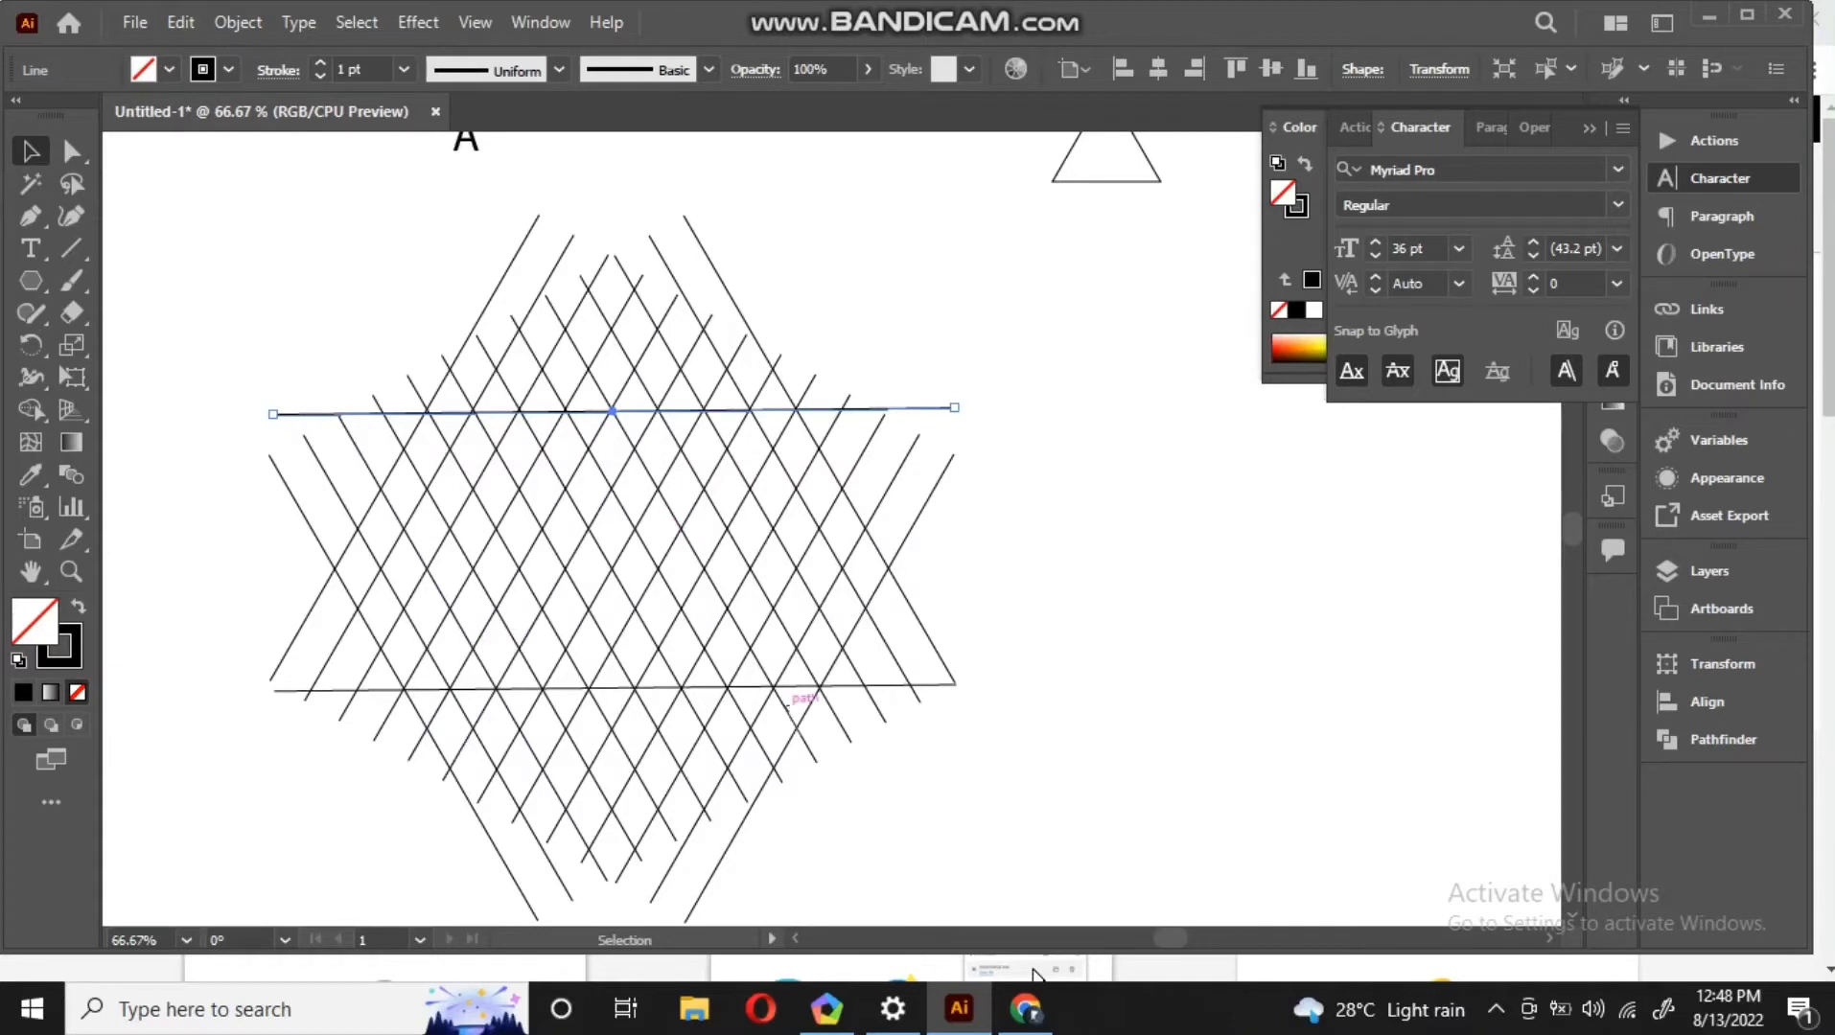
Select all the lattice lines, switch to the Shape Builder tool, and set the fill color to black
key(ctrl+shift+a)
drag(1134, 840, 268, 278)
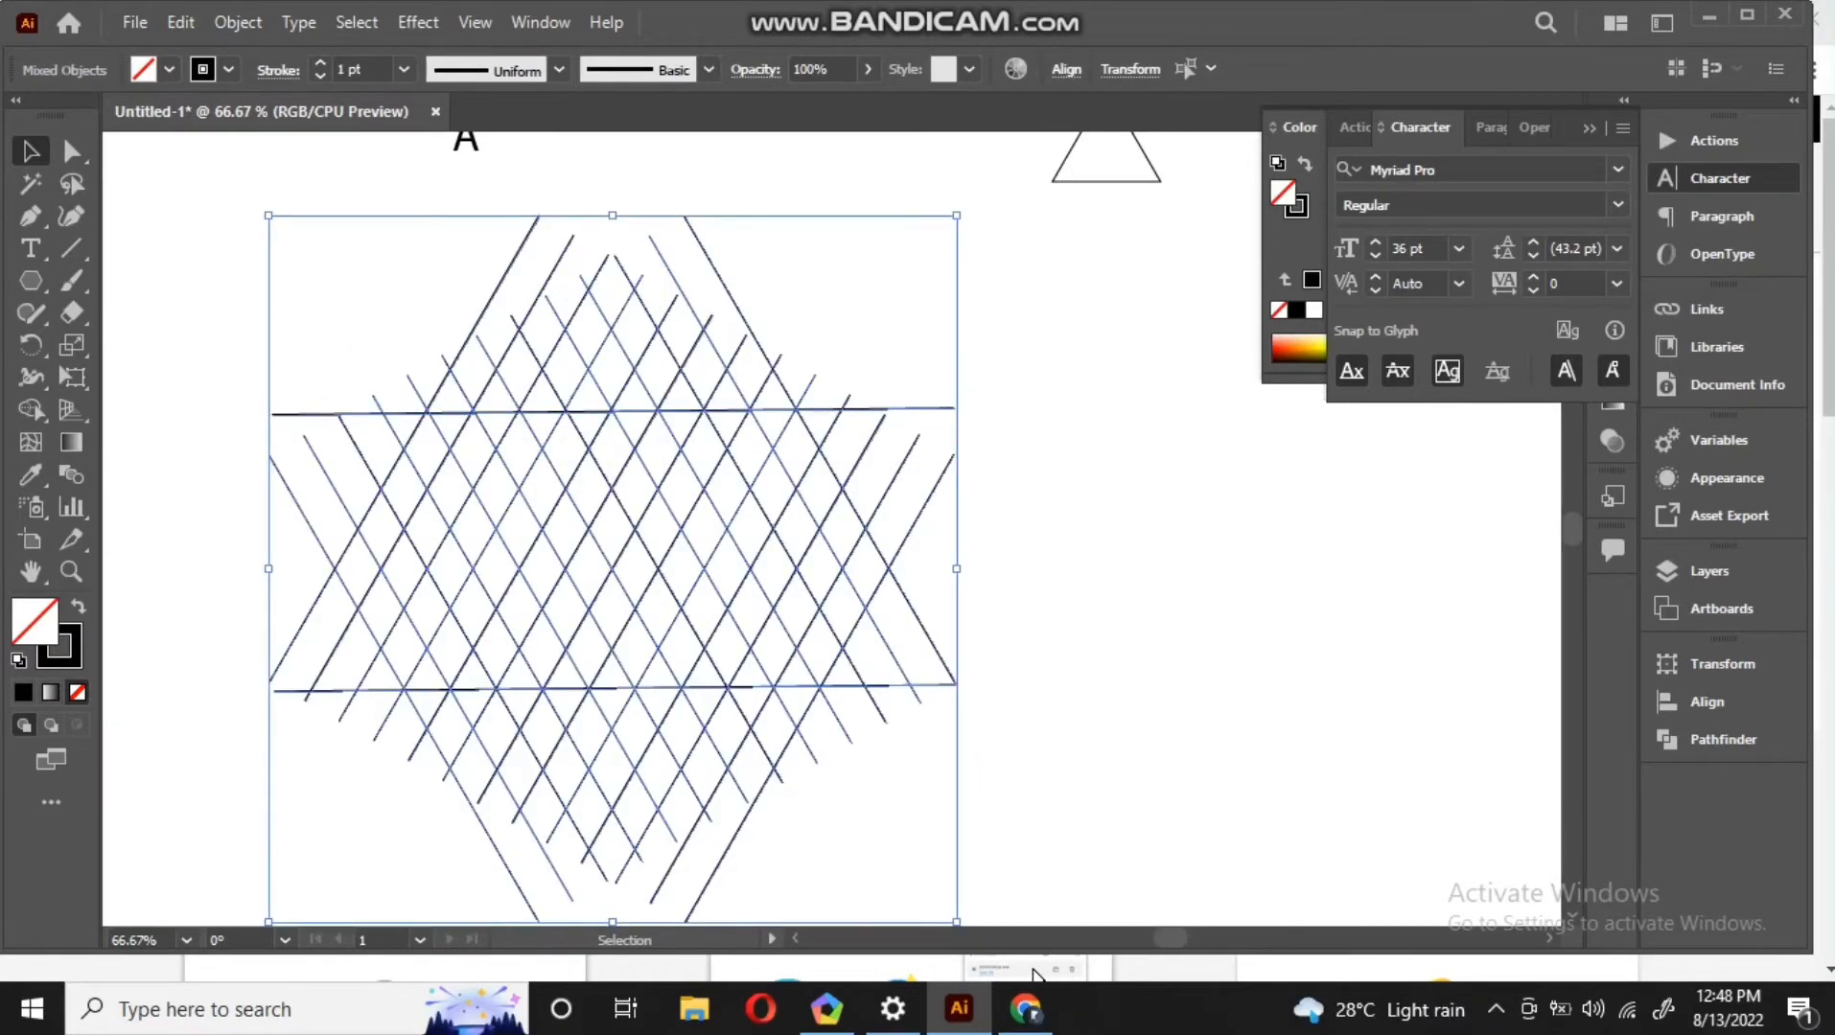
key(shift+m)
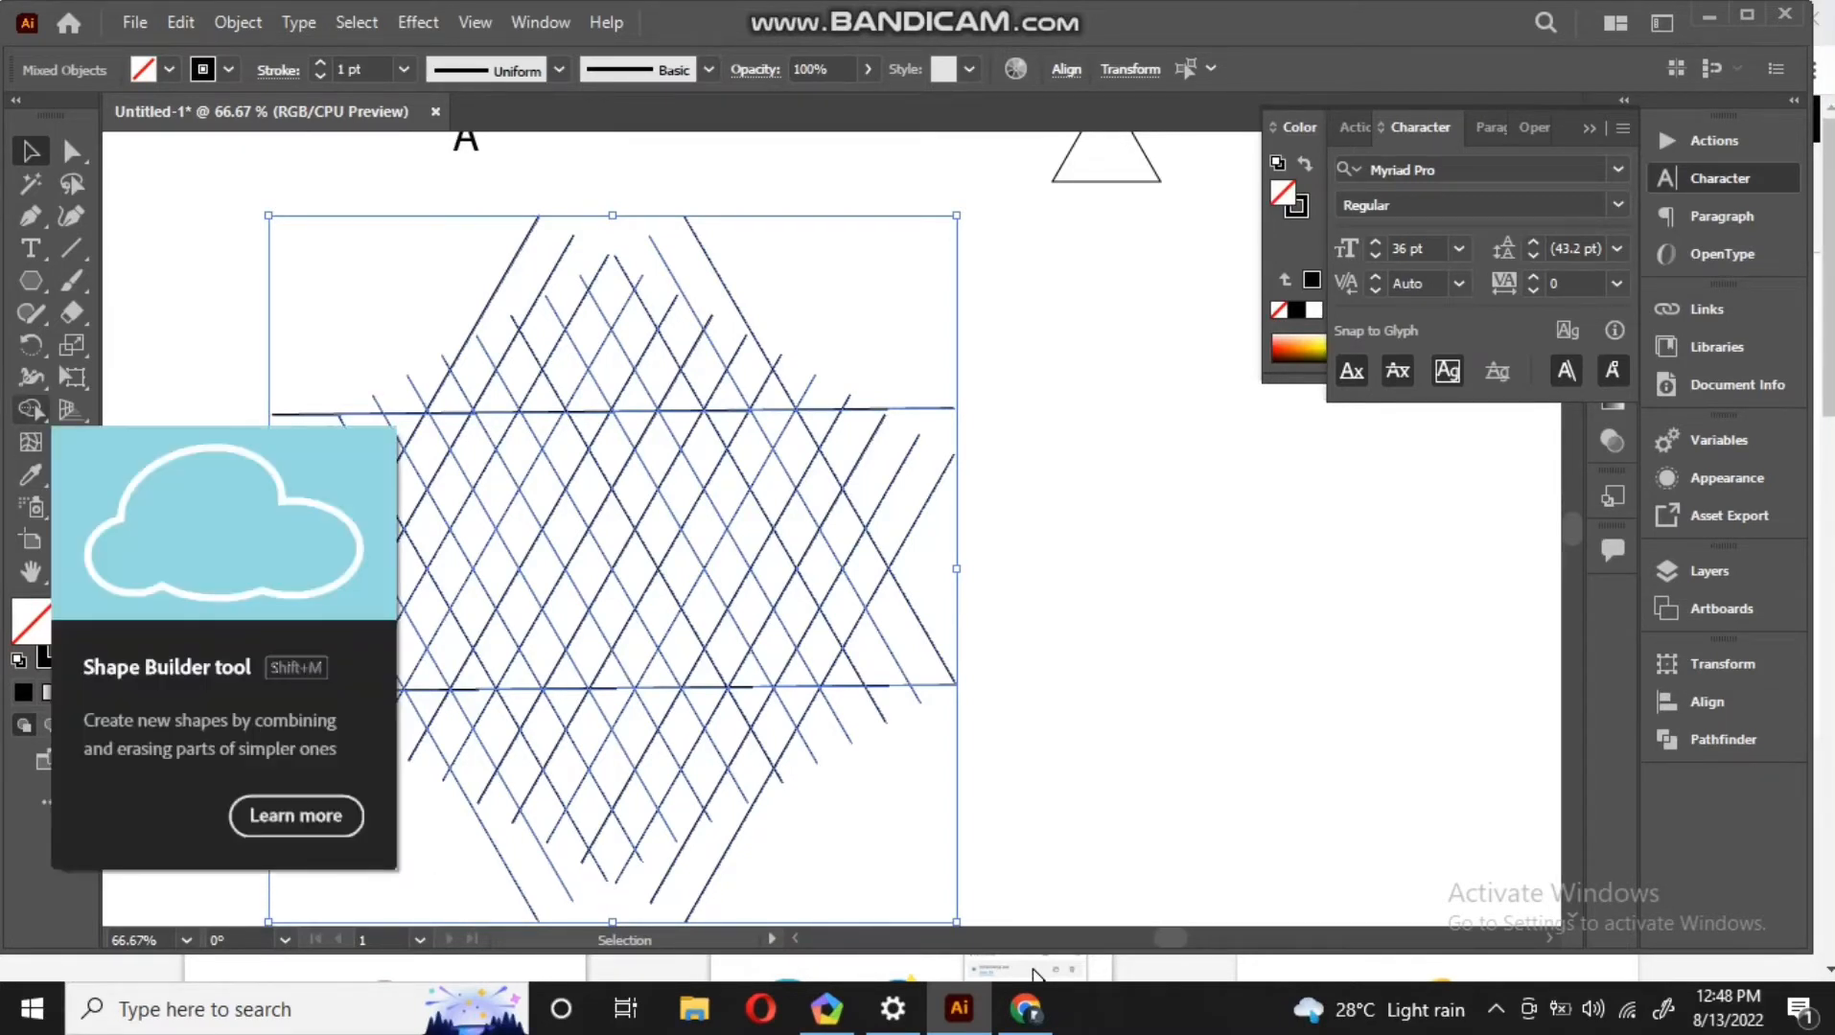
click(31, 410)
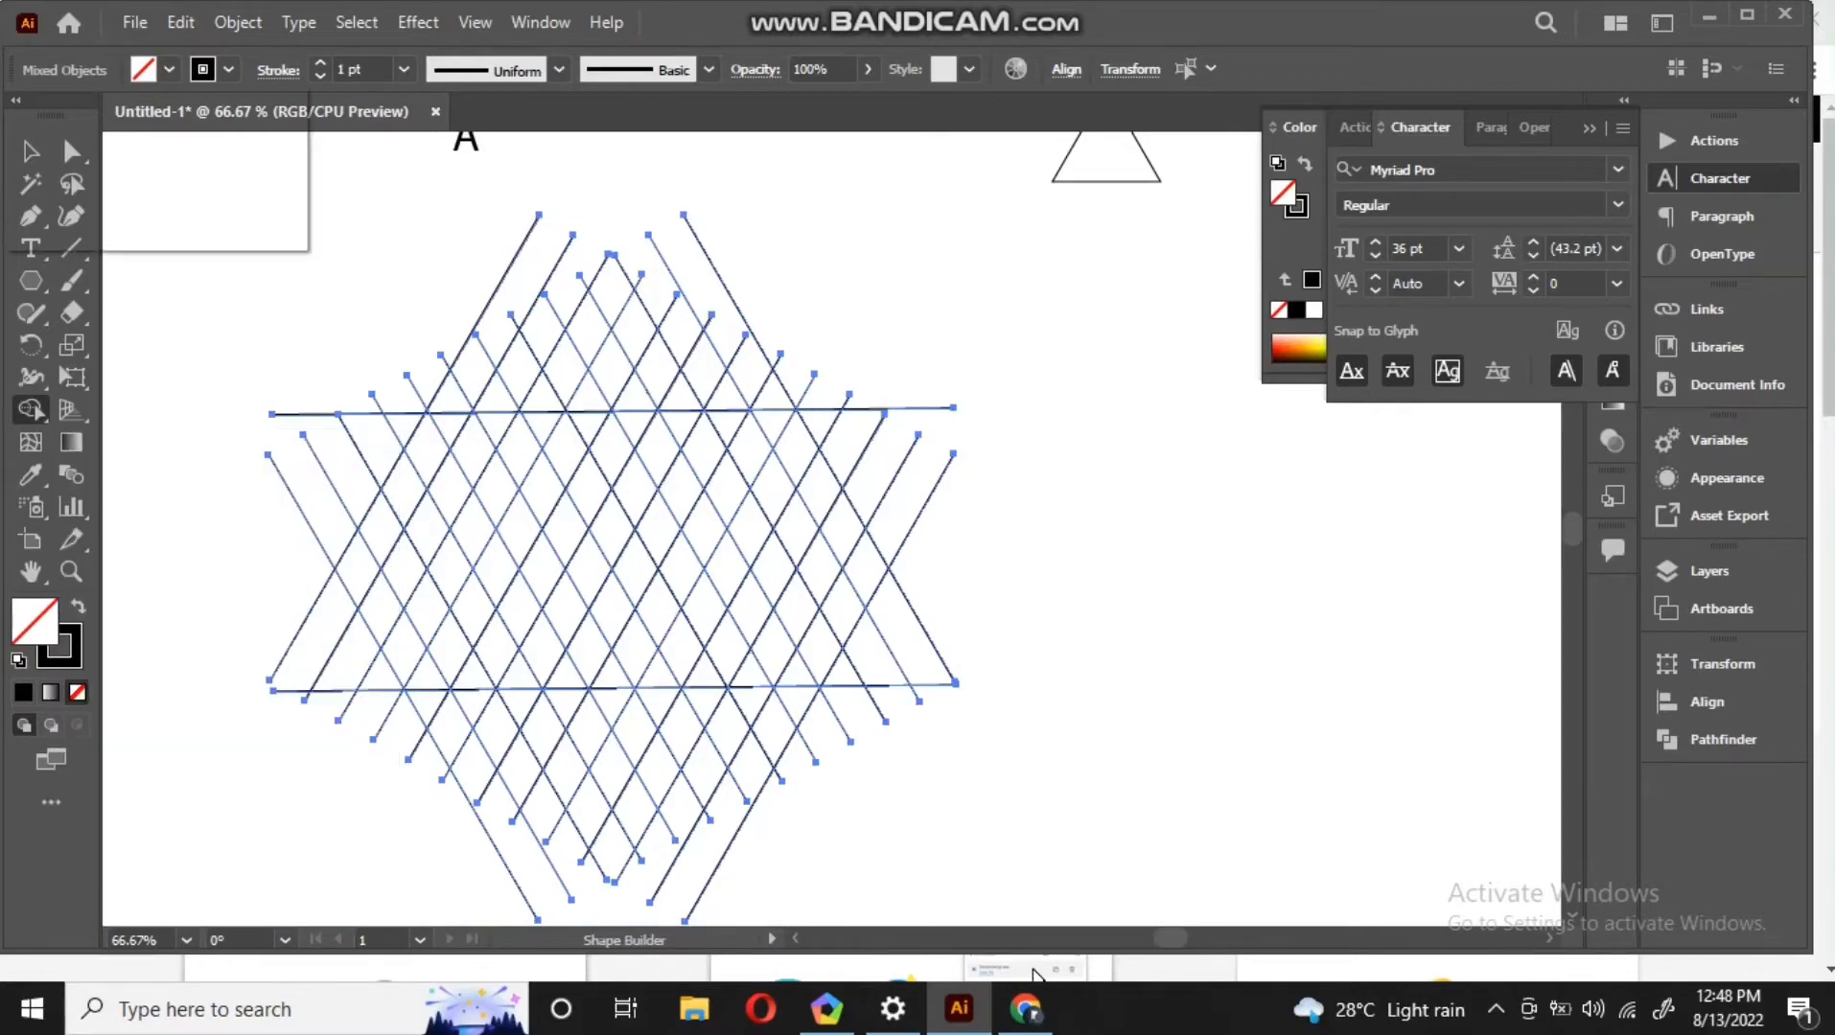
click(169, 69)
click(75, 112)
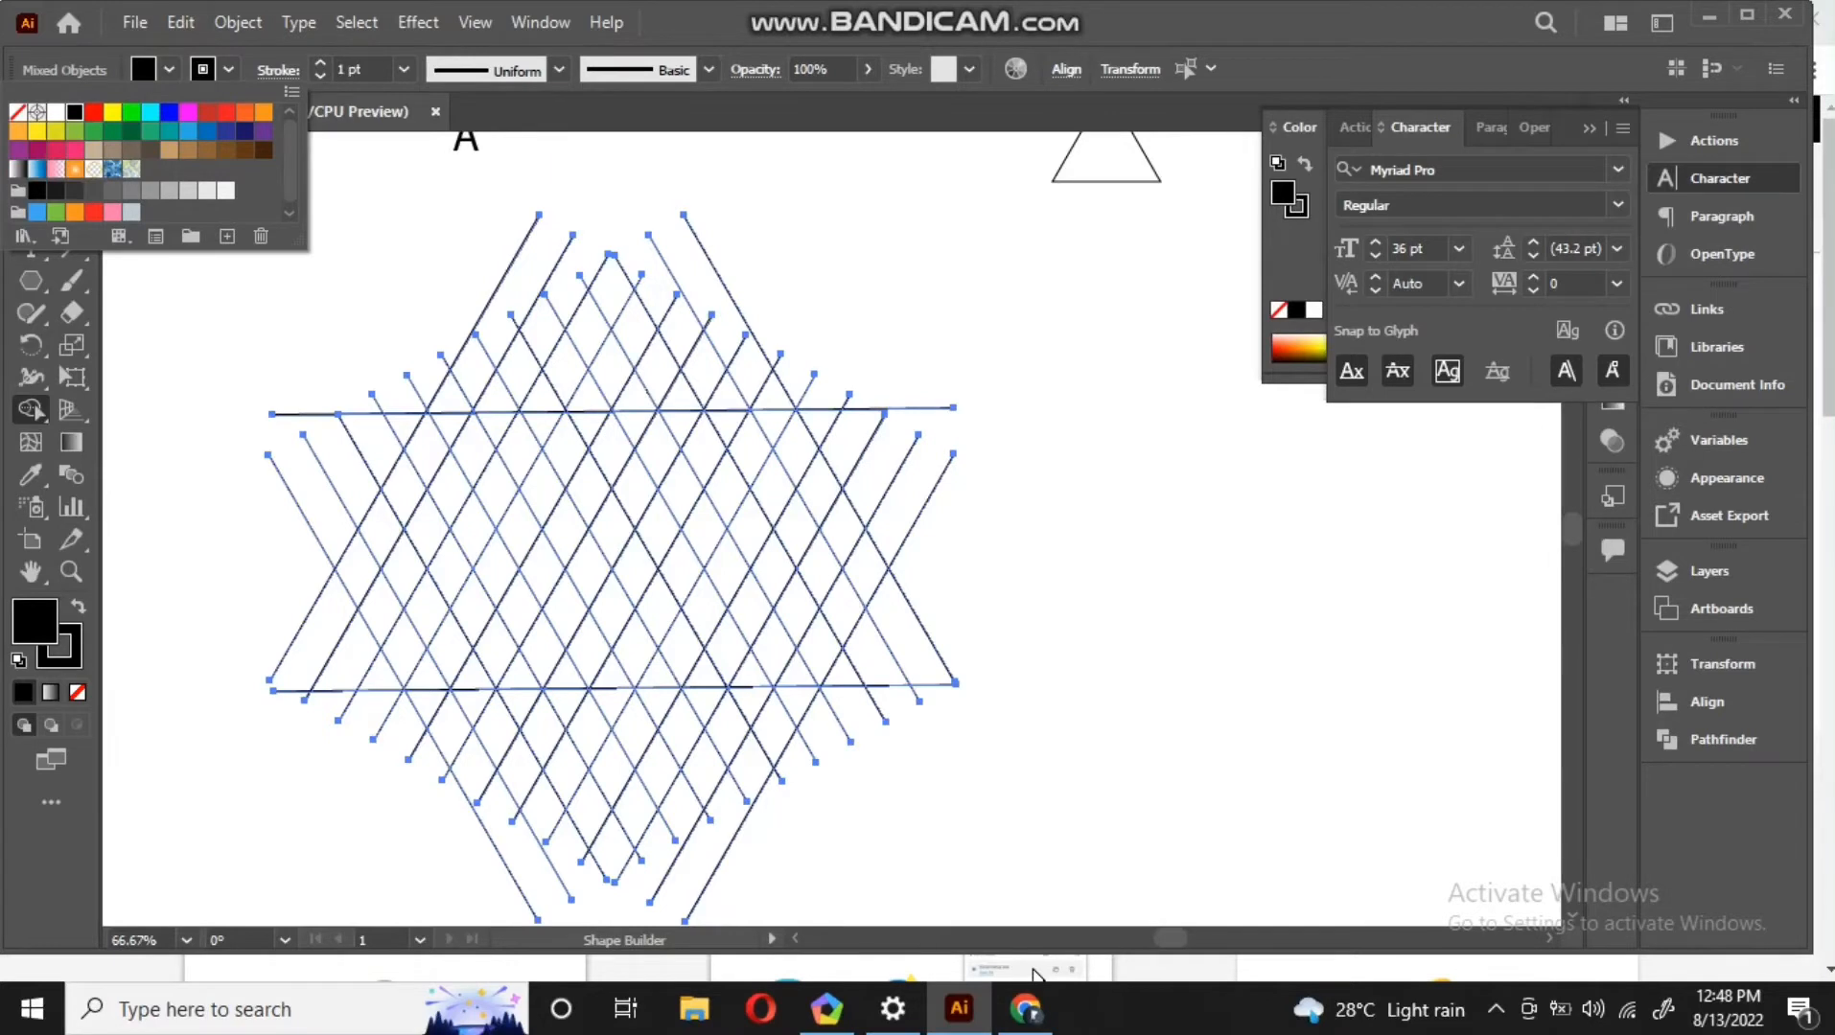
key(Escape)
Merge lattice cells with Shape Builder into two nested black chevrons, including the outer chevron's tip
mouse_move(476, 597)
mouse_down()
mouse_move(451, 644)
mouse_move(576, 424)
mouse_move(746, 660)
mouse_up()
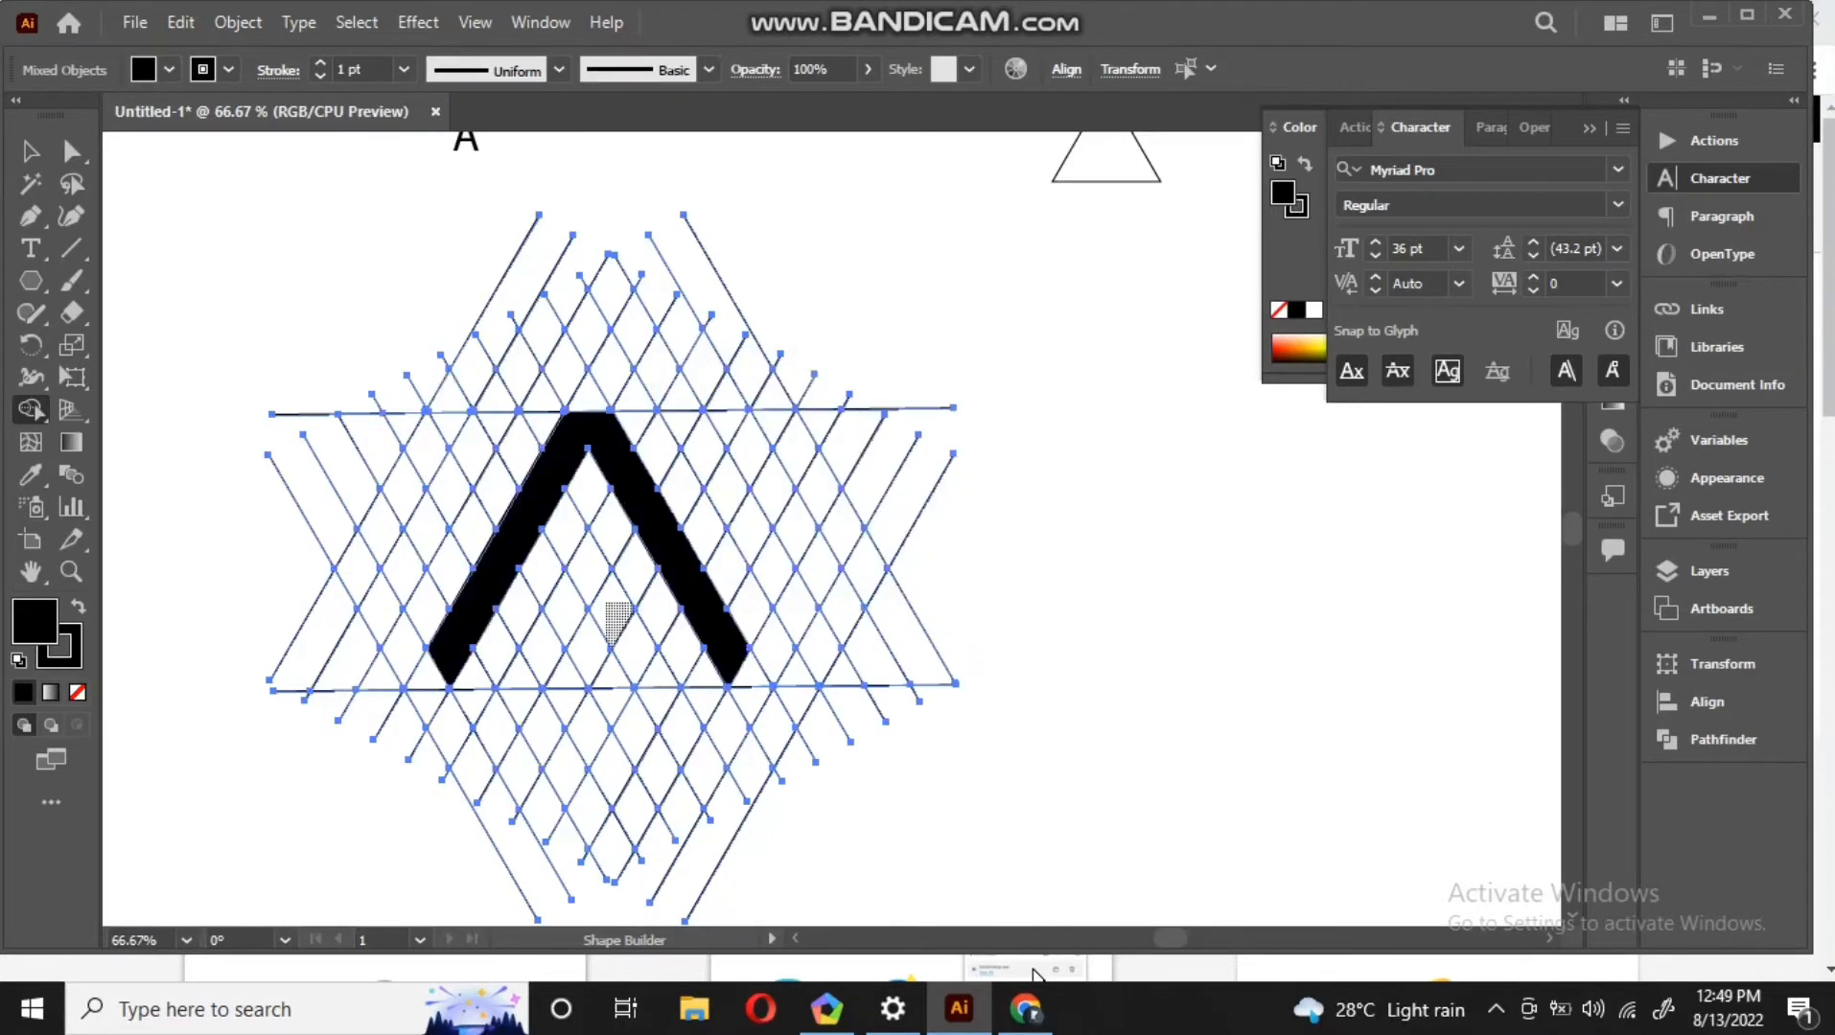
mouse_move(544, 656)
mouse_down()
mouse_move(572, 595)
mouse_move(614, 602)
mouse_move(649, 646)
mouse_up()
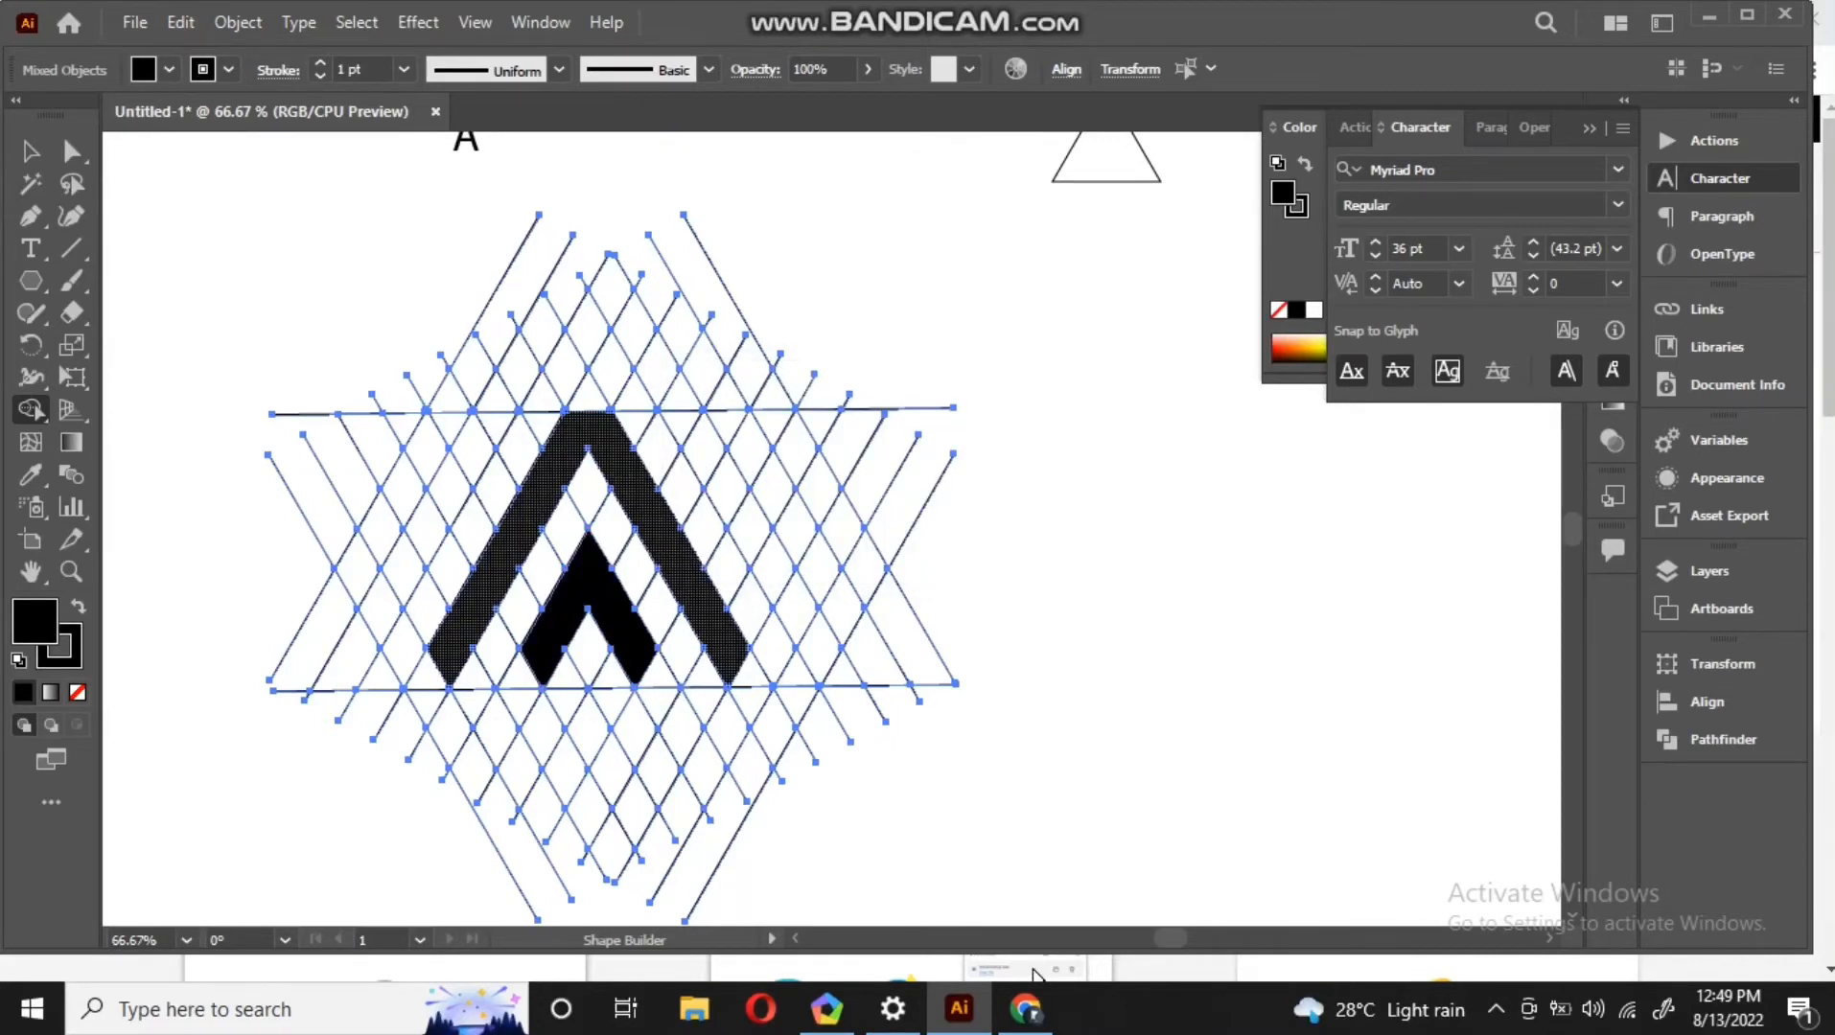
drag(572, 431, 588, 398)
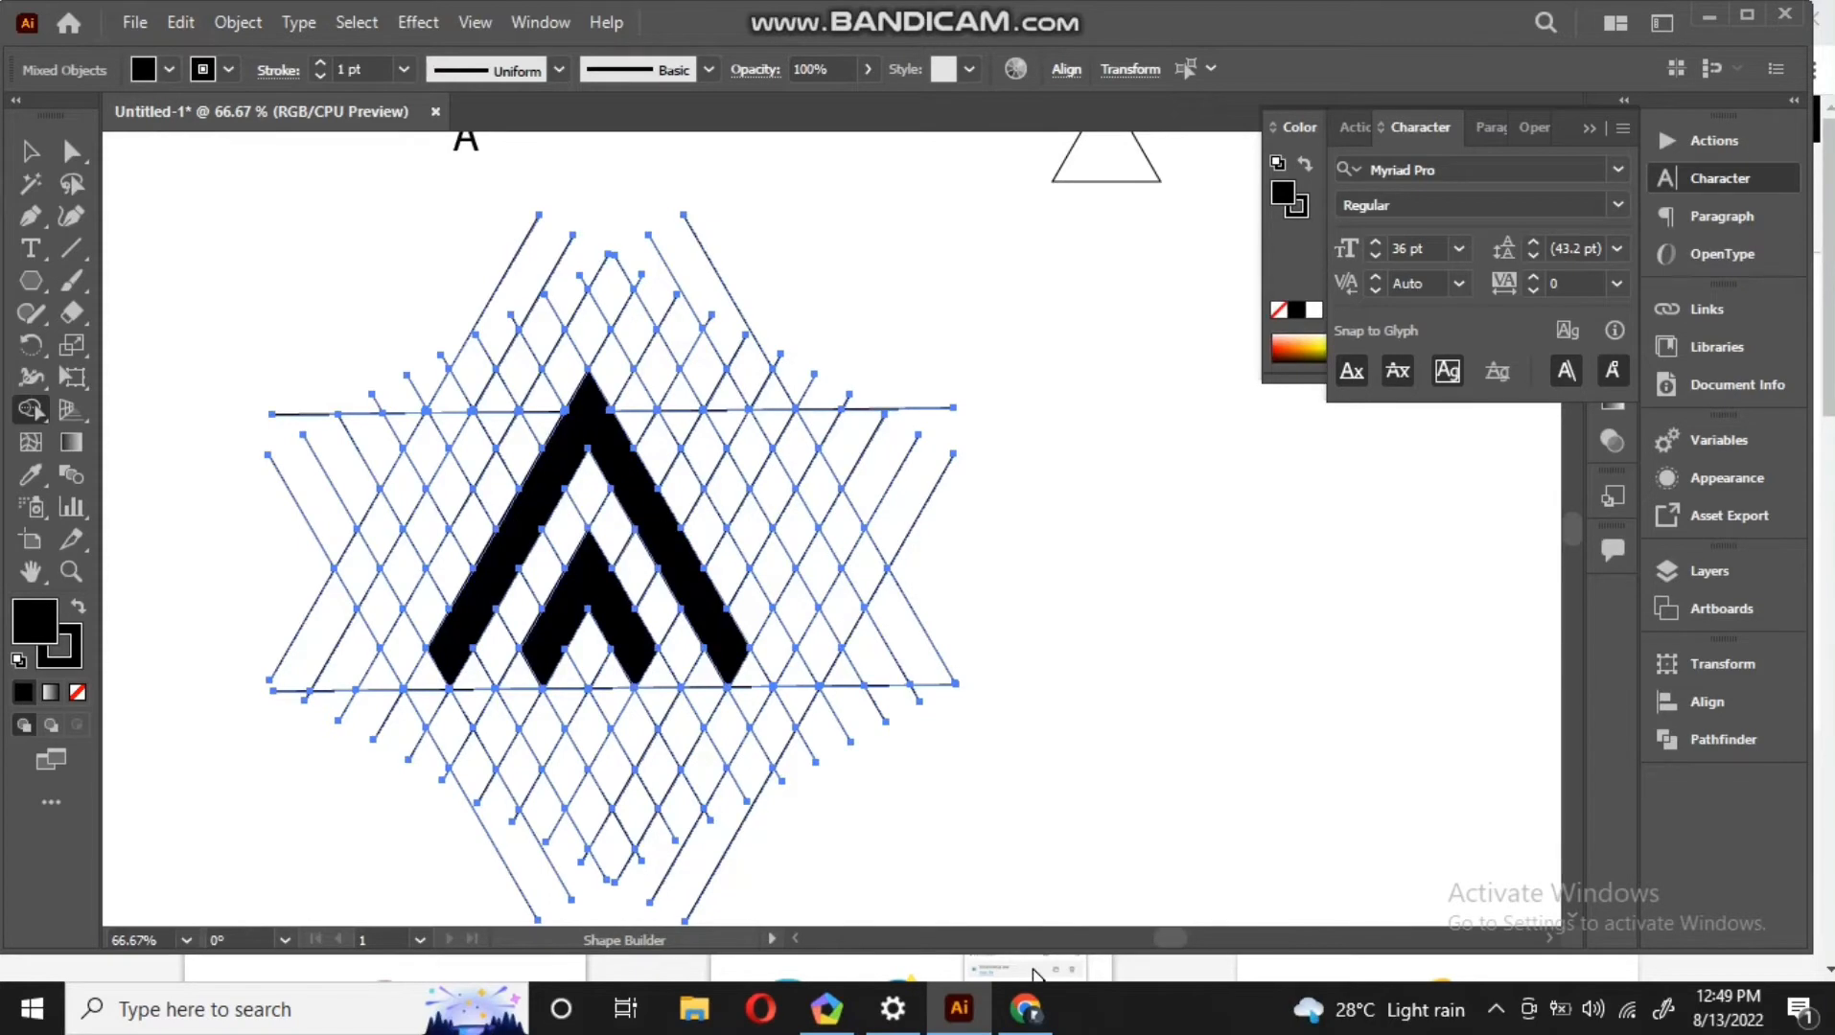
key(a)
key(ctrl+shift+a)
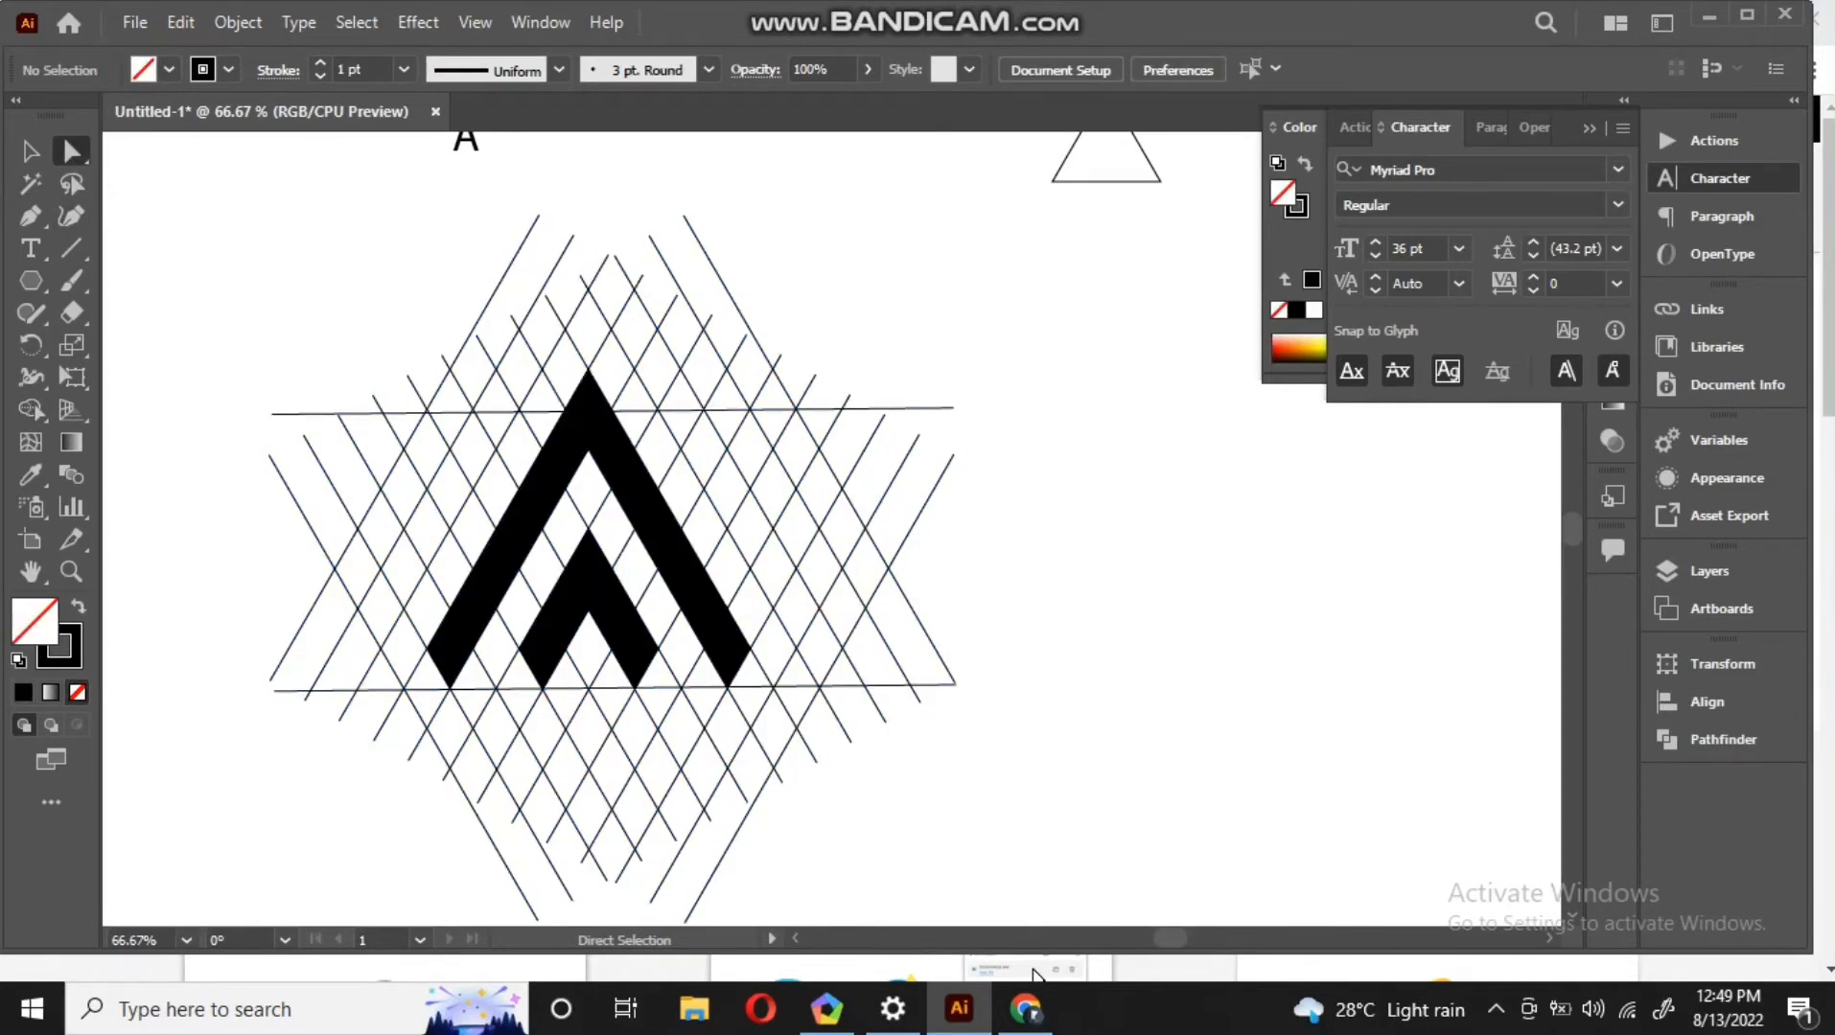
click(587, 418)
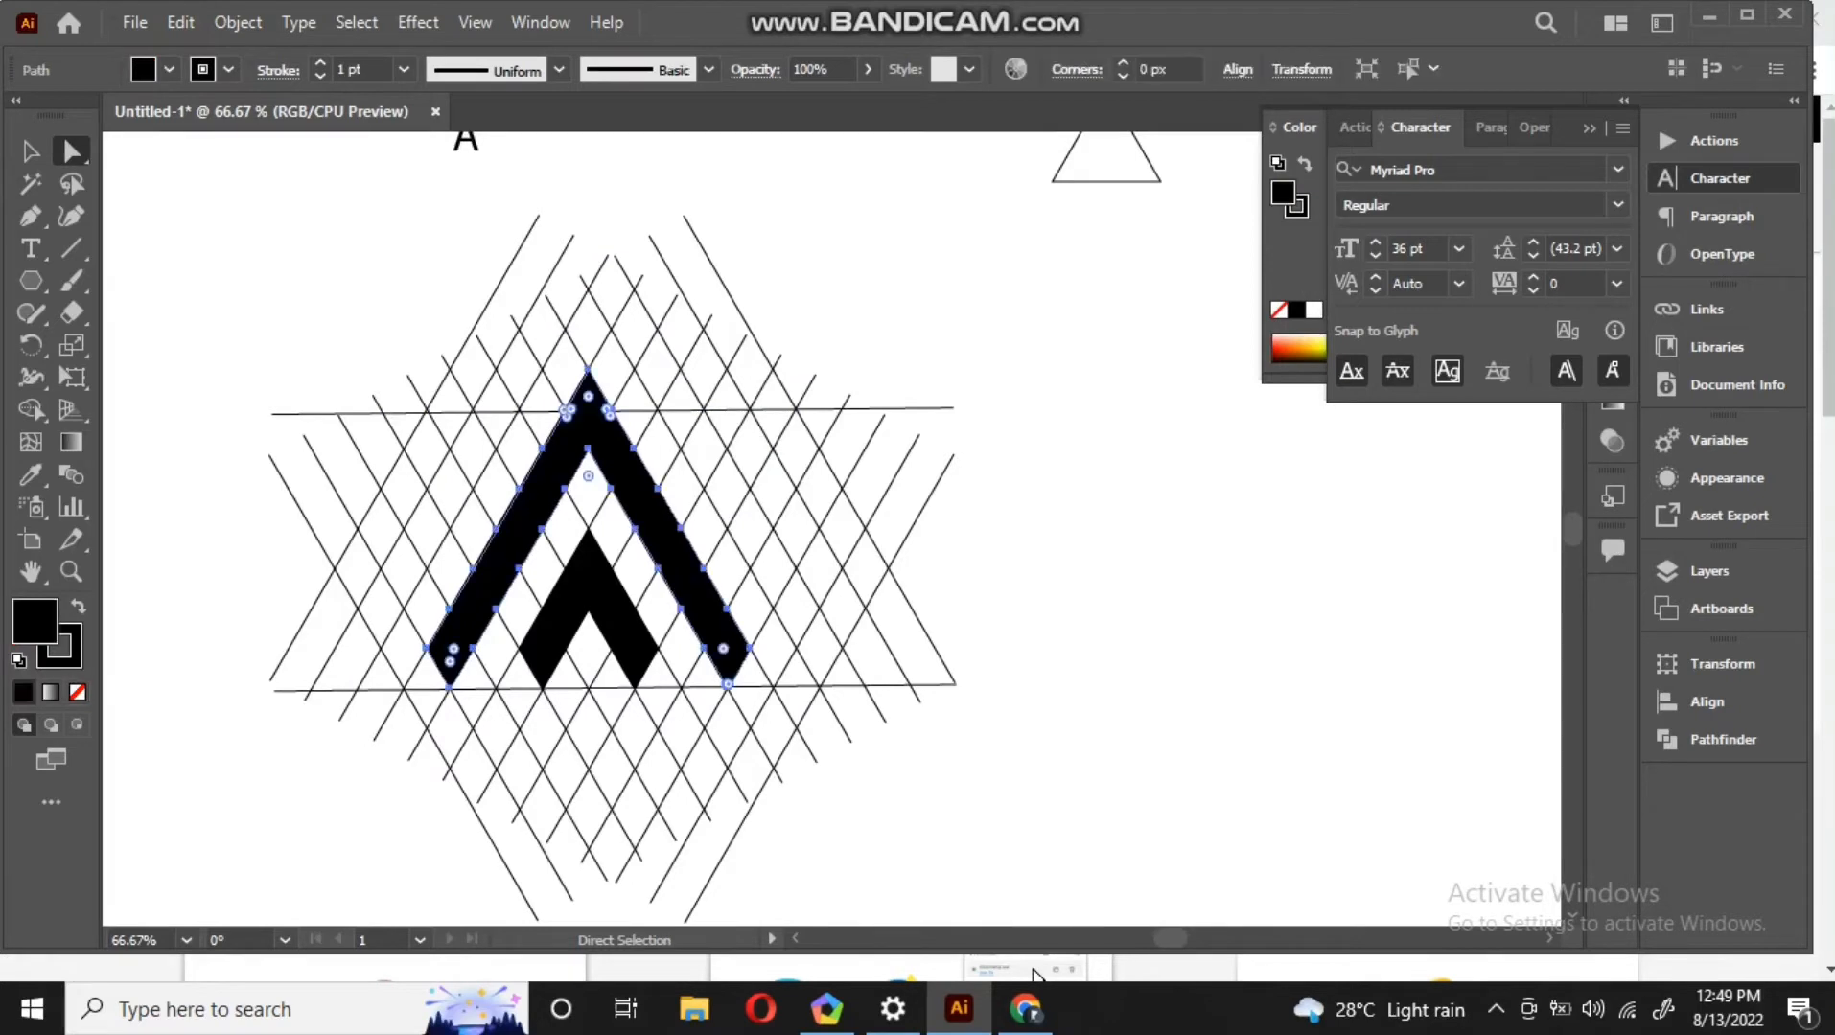
key(v)
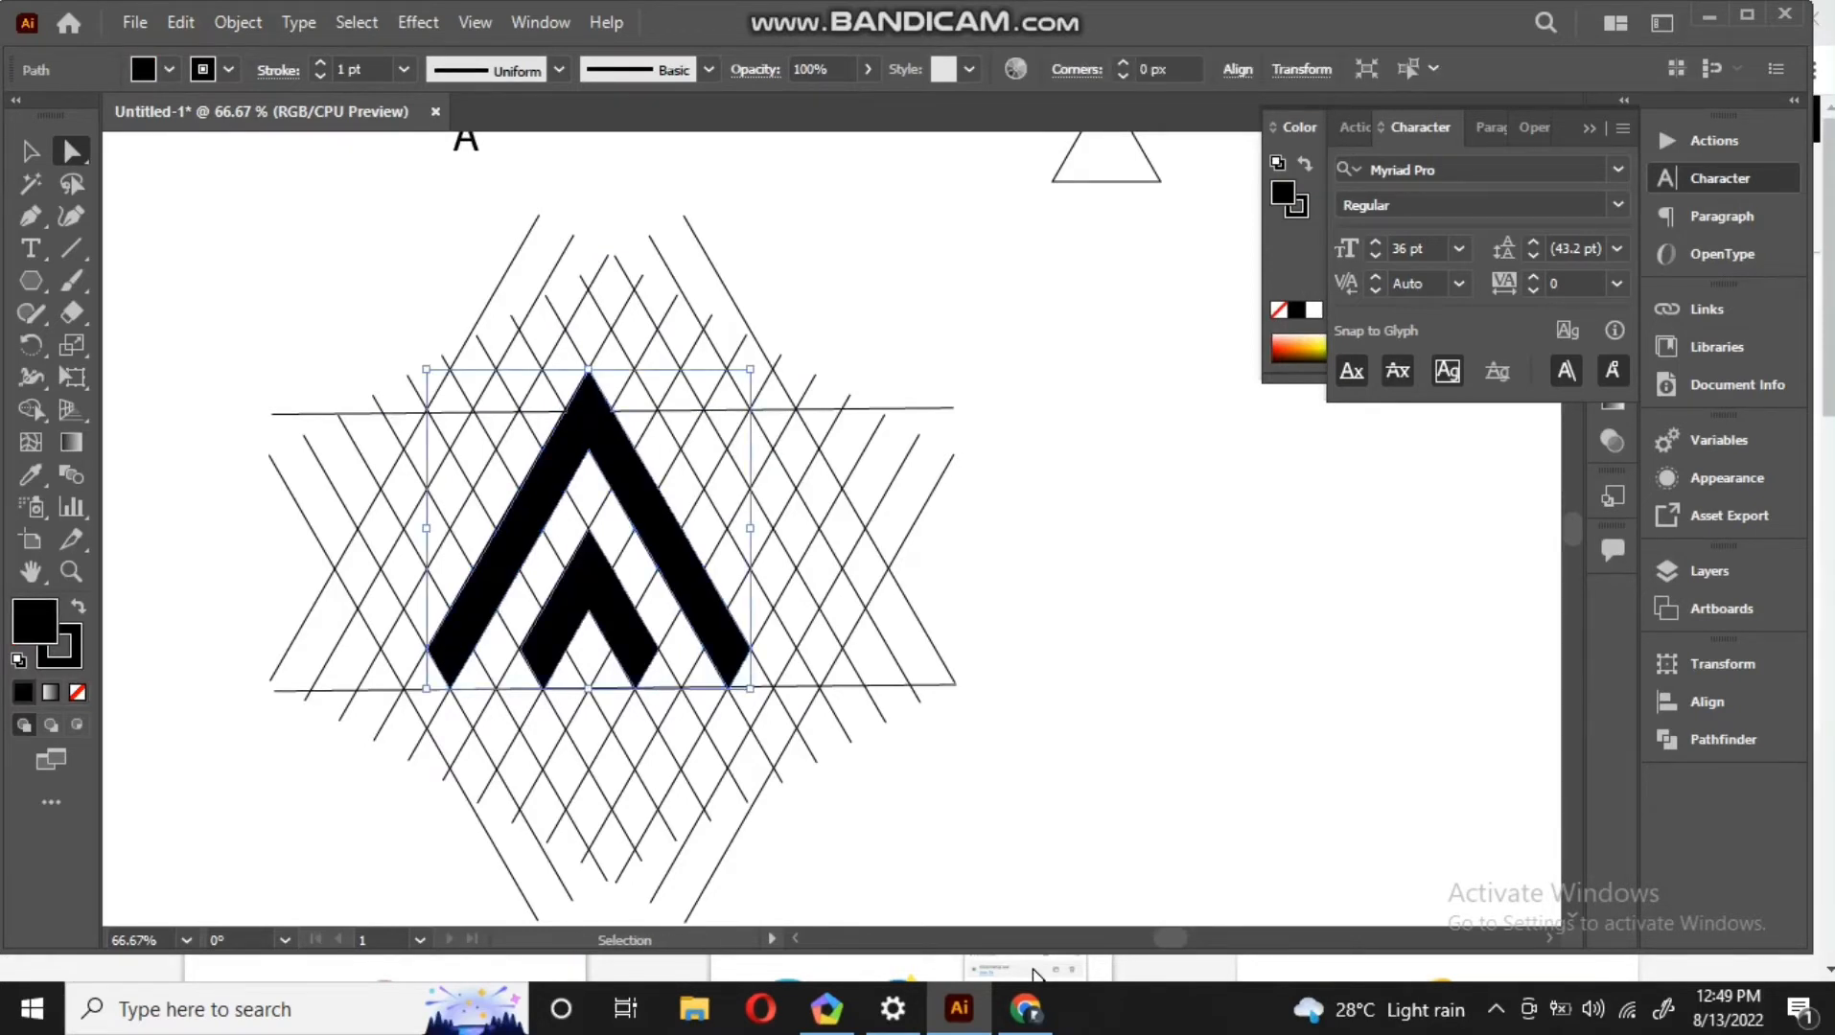
key(ctrl+z)
key(ctrl+z)
key(v)
key(a)
key(v)
key(ctrl+v)
key(ctrl+z)
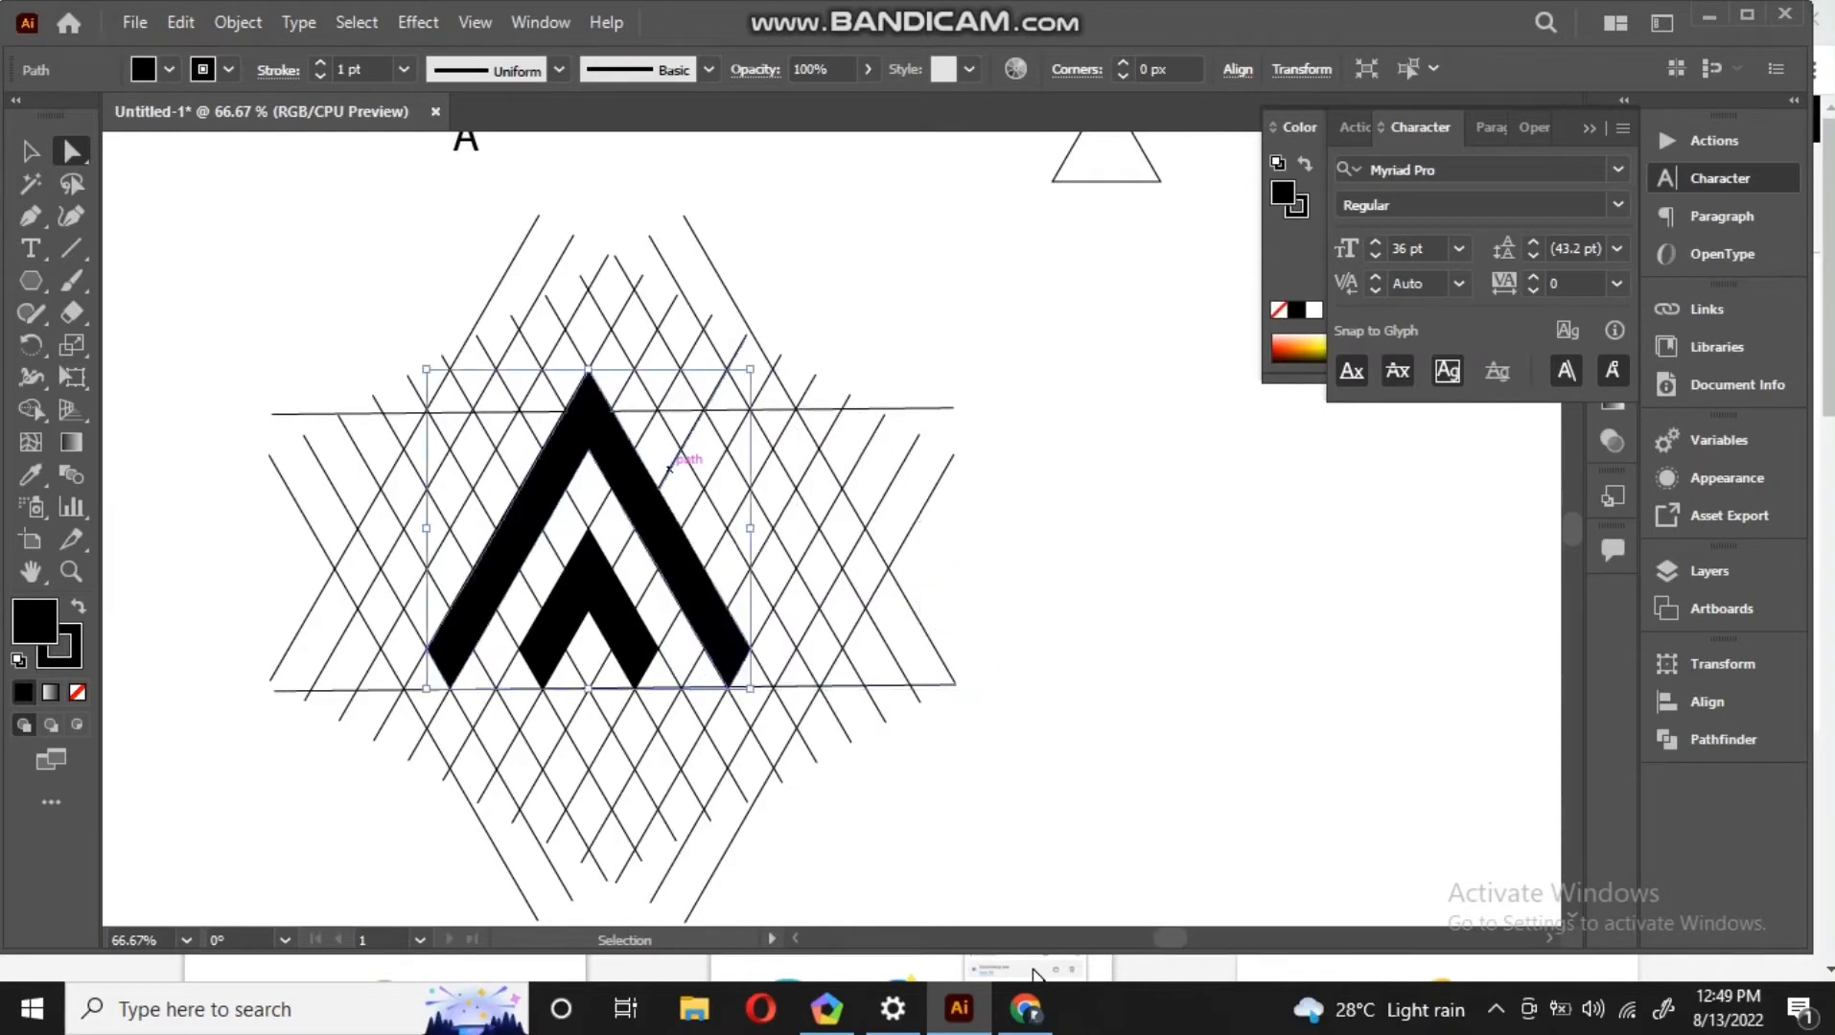
Copy the two black chevrons and paste a duplicate to the right of the lattice
click(630, 604)
key(ctrl+c)
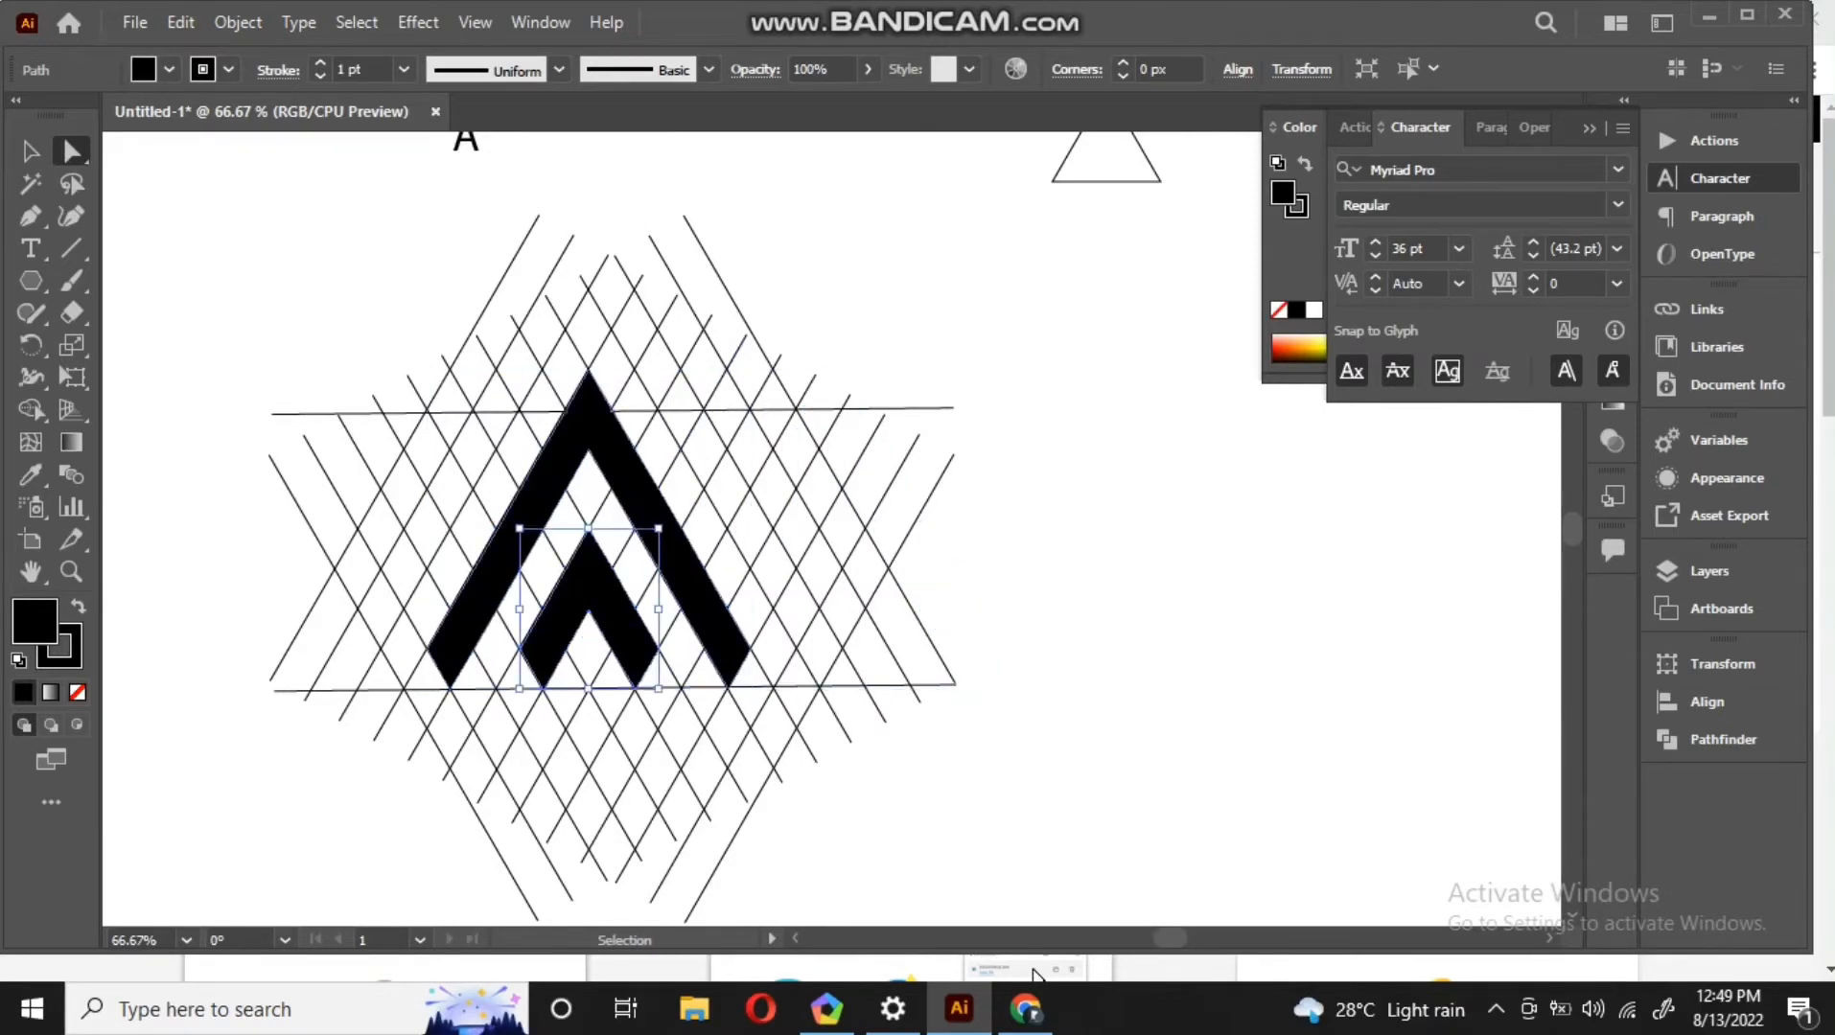
key(ctrl+z)
key(a)
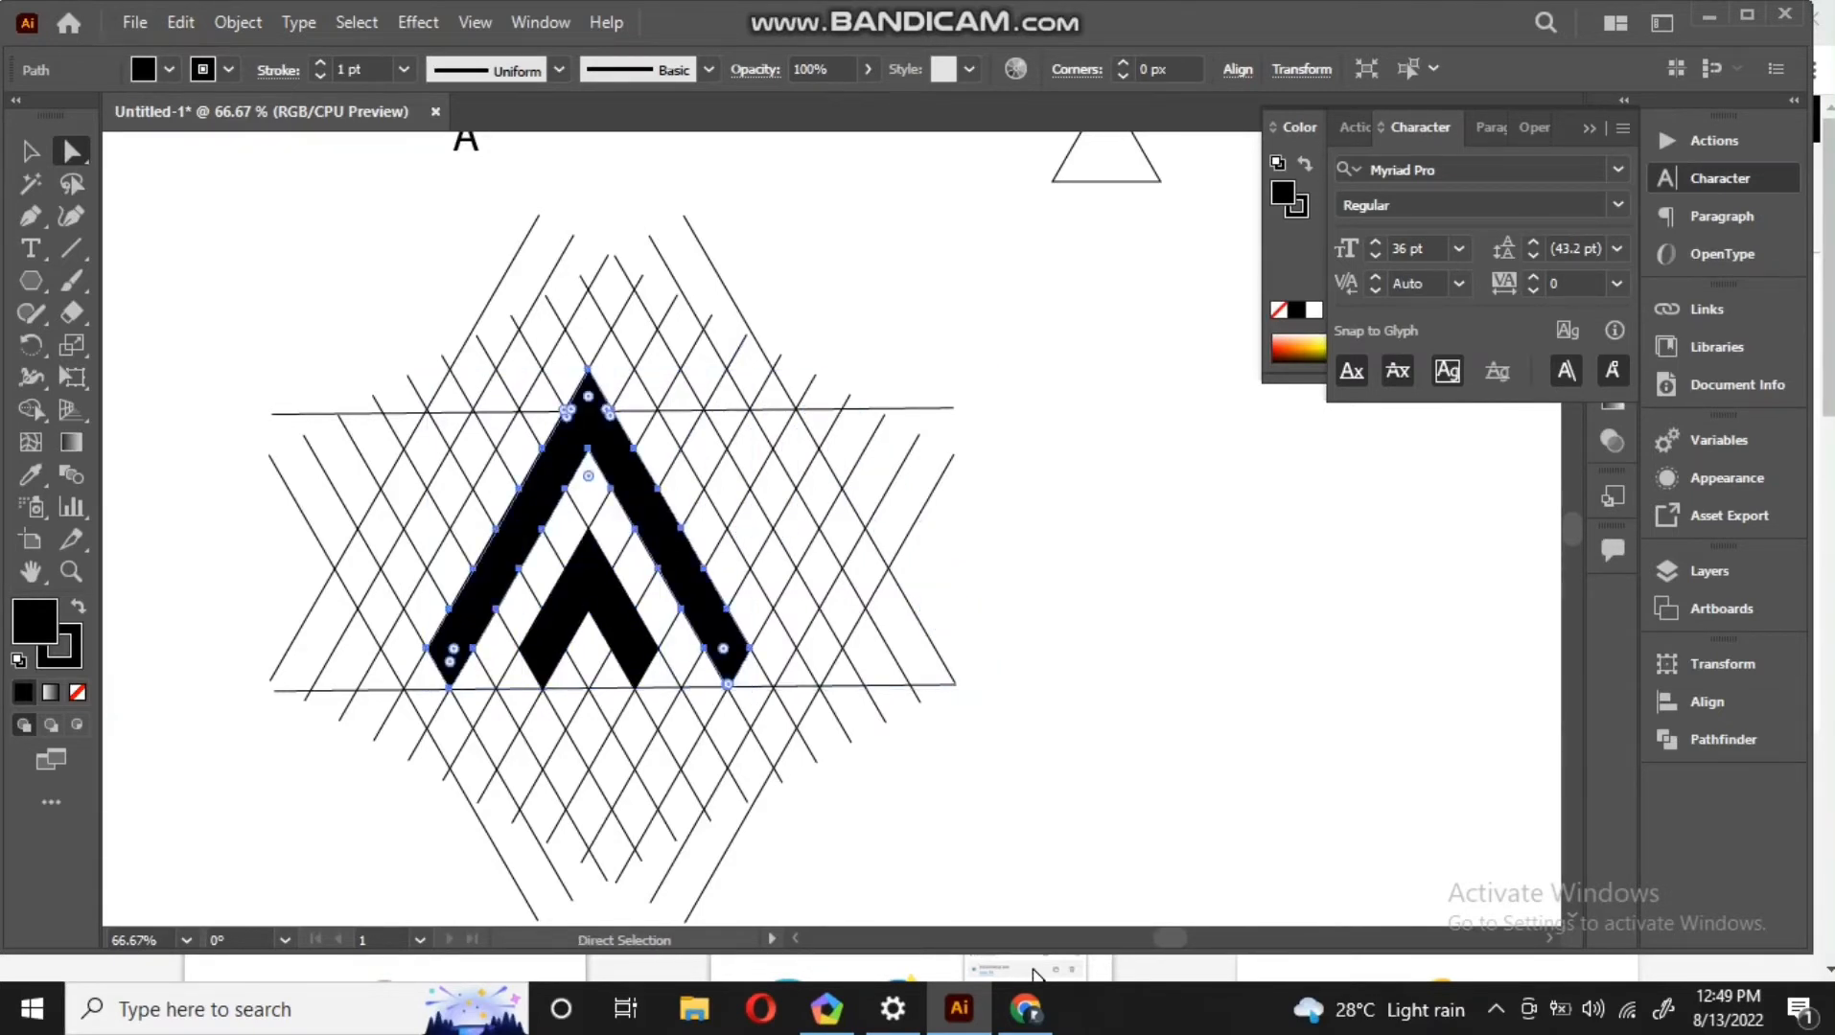
shift+click(589, 575)
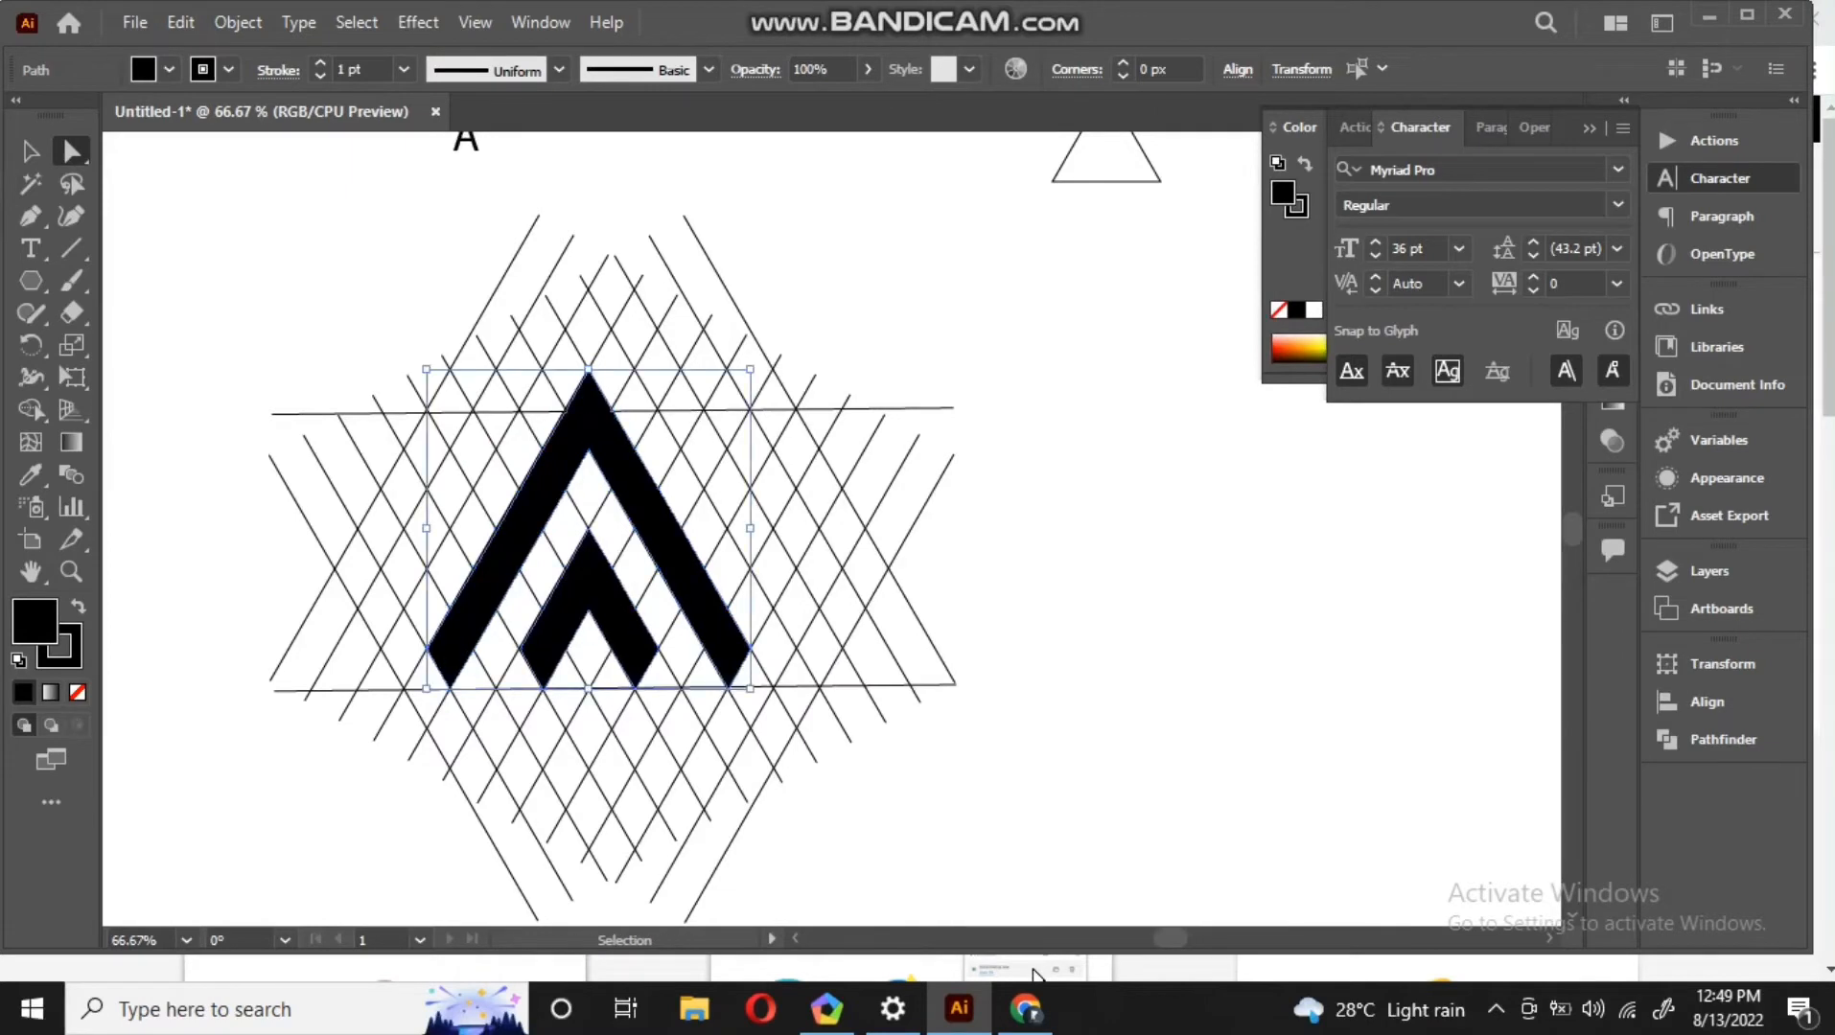
key(ctrl+v)
drag(831, 530, 1247, 561)
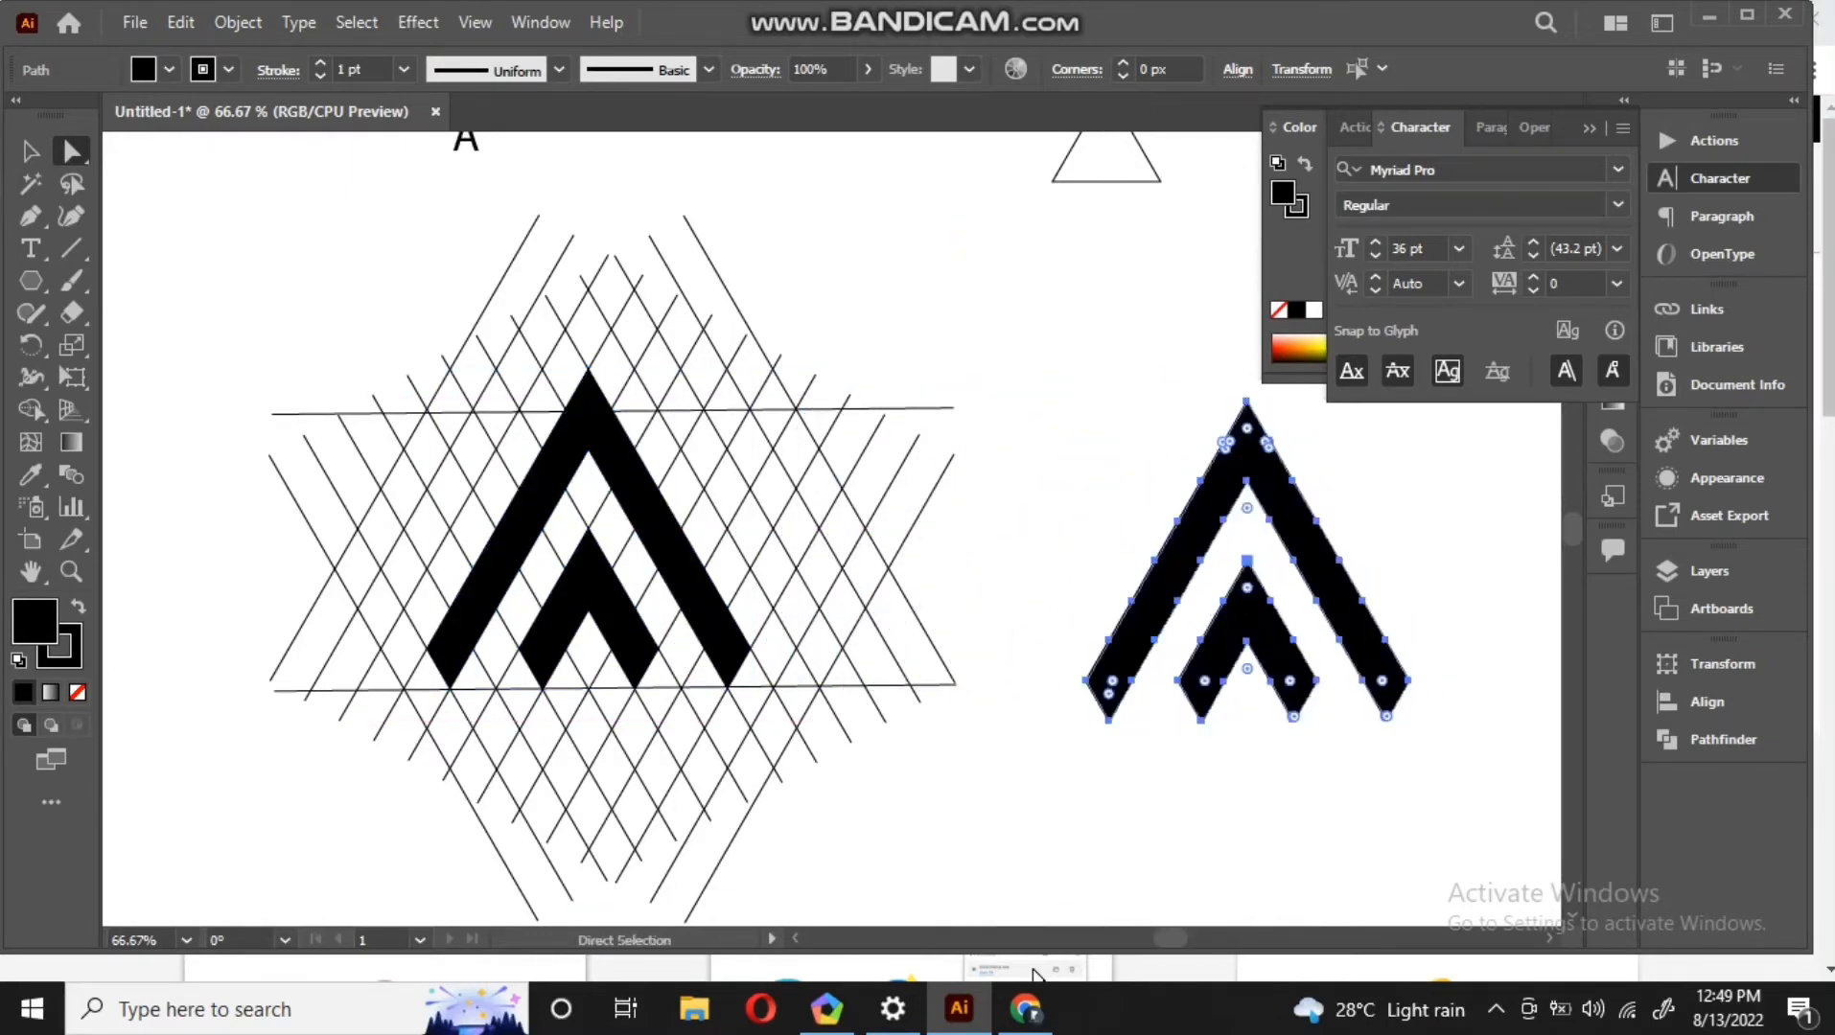
key(ctrl+shift+a)
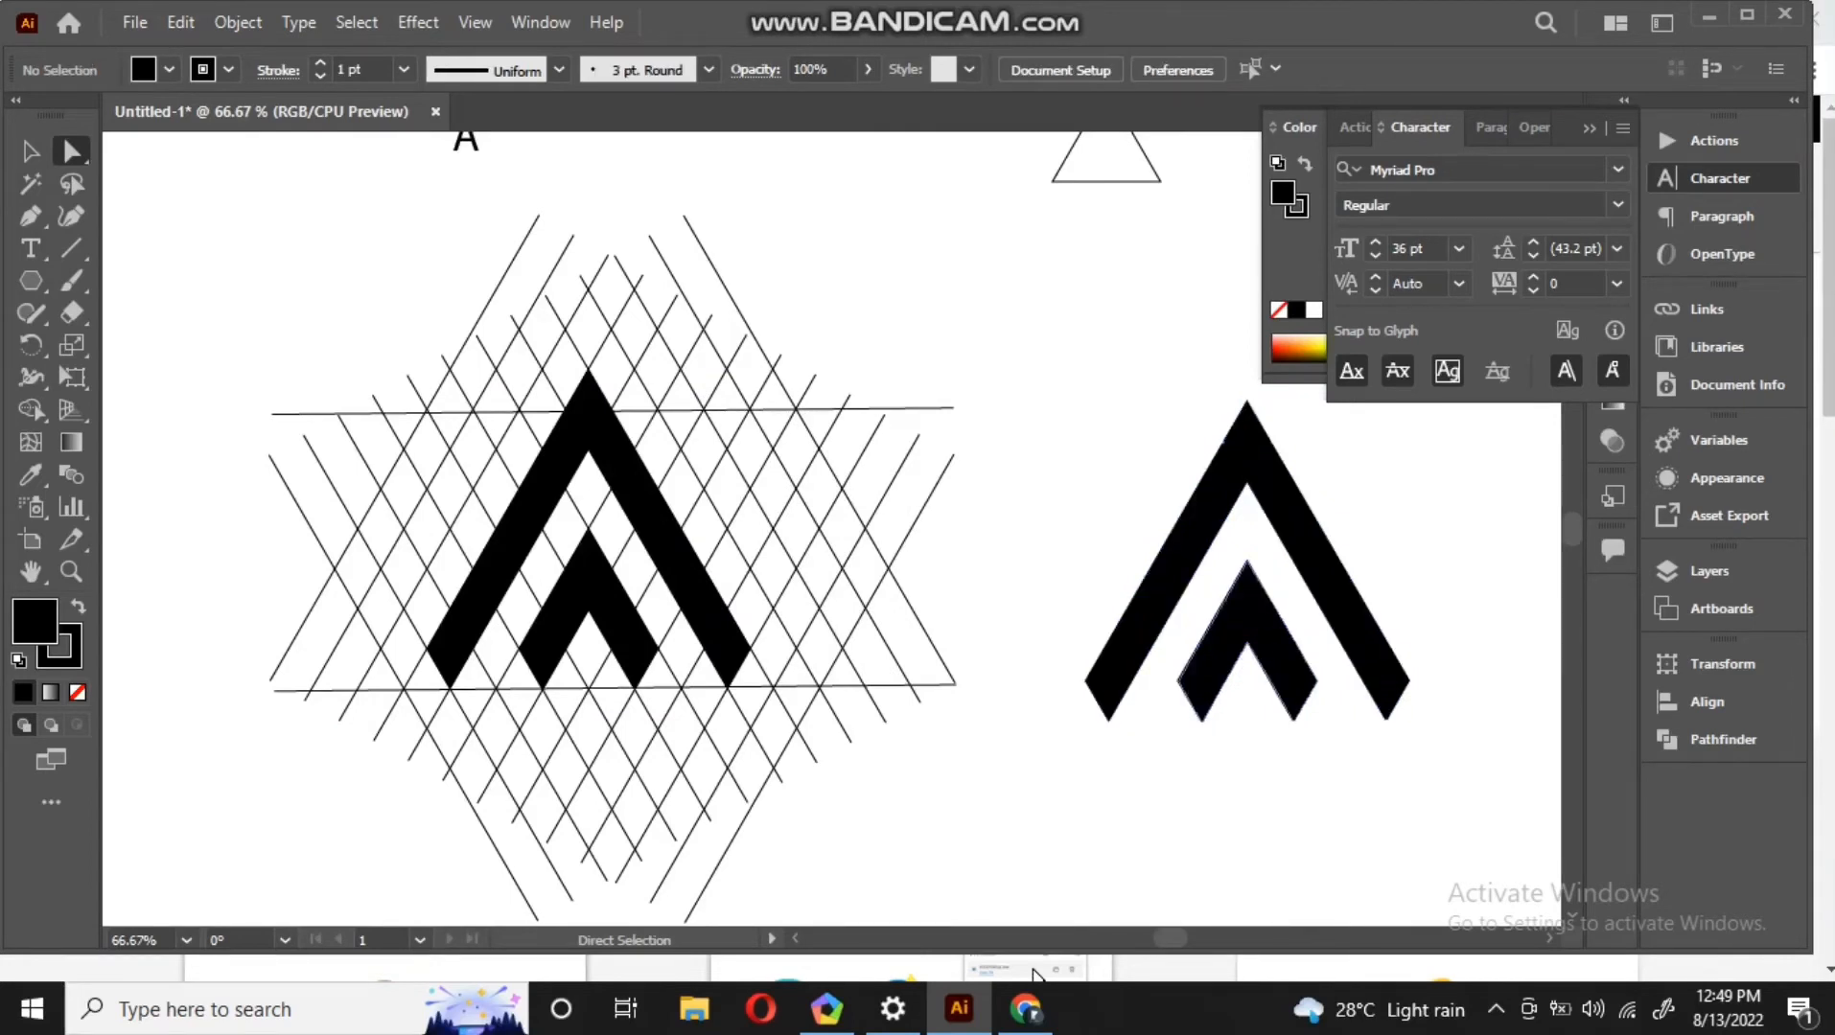
Flip the duplicate's inner chevron upside down into a V shape inside the outer chevron
click(1246, 623)
key(v)
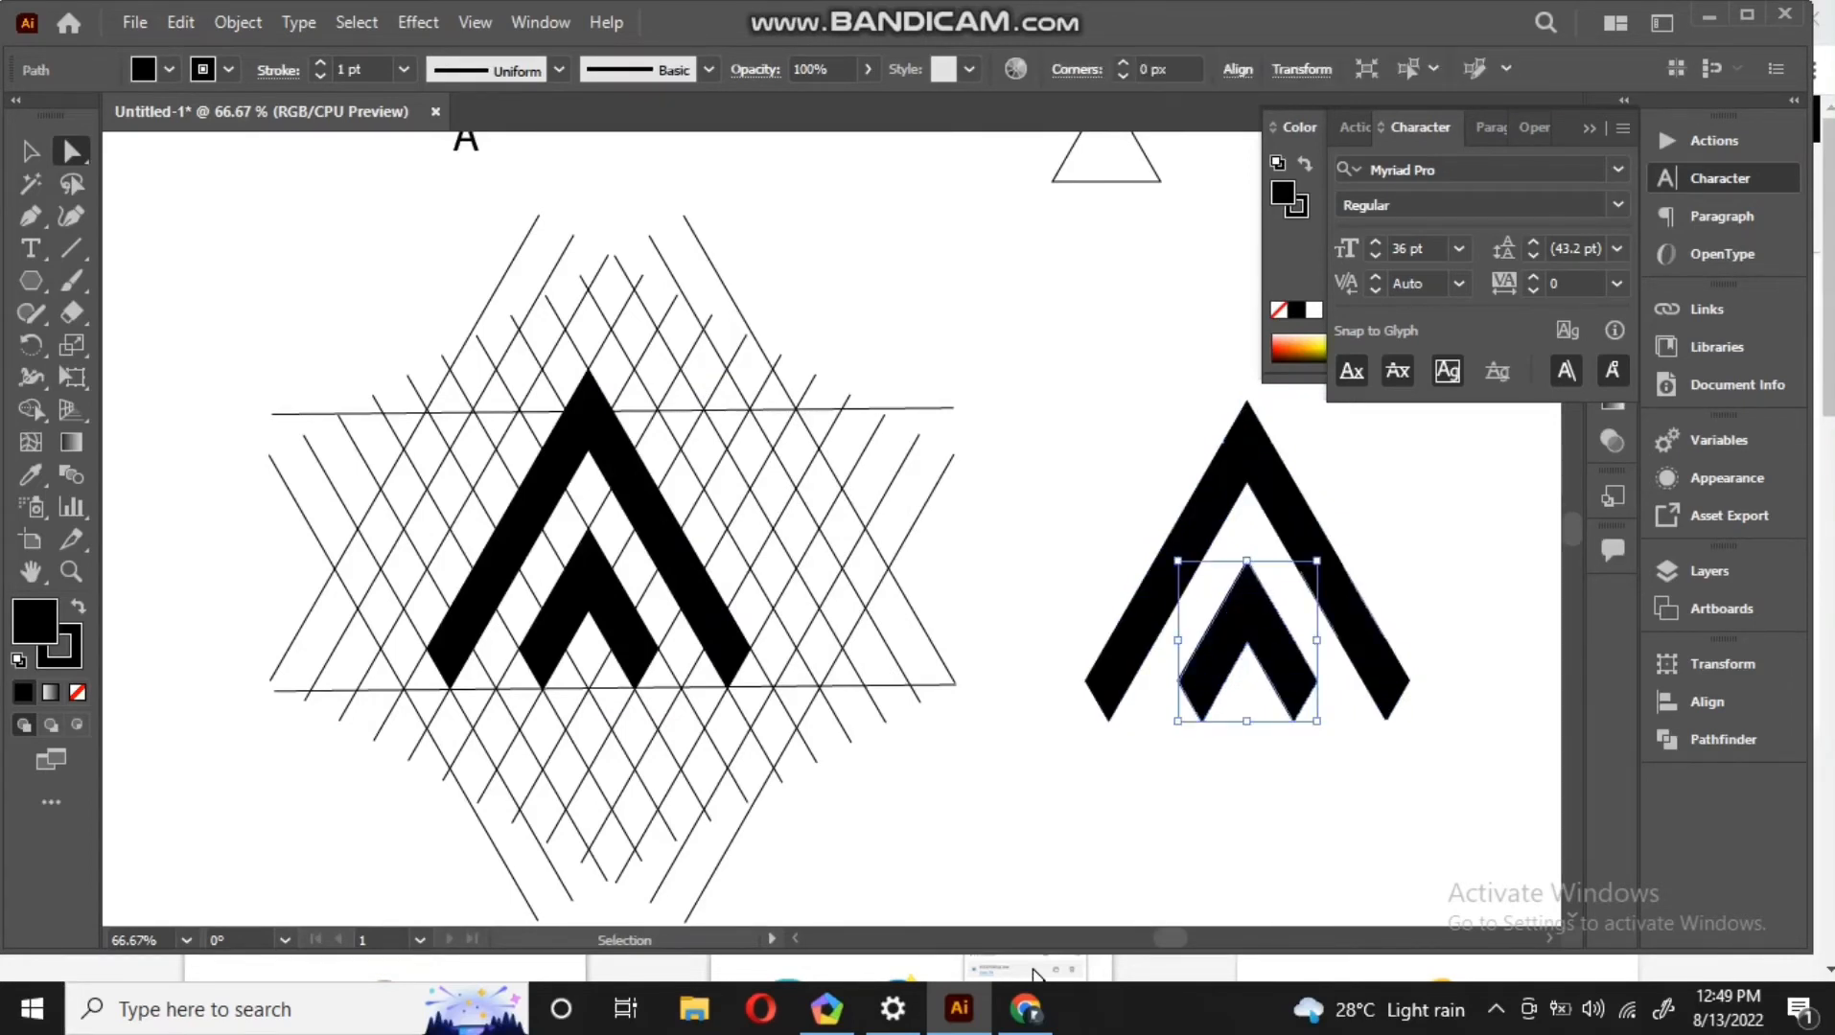
drag(1338, 550, 1107, 784)
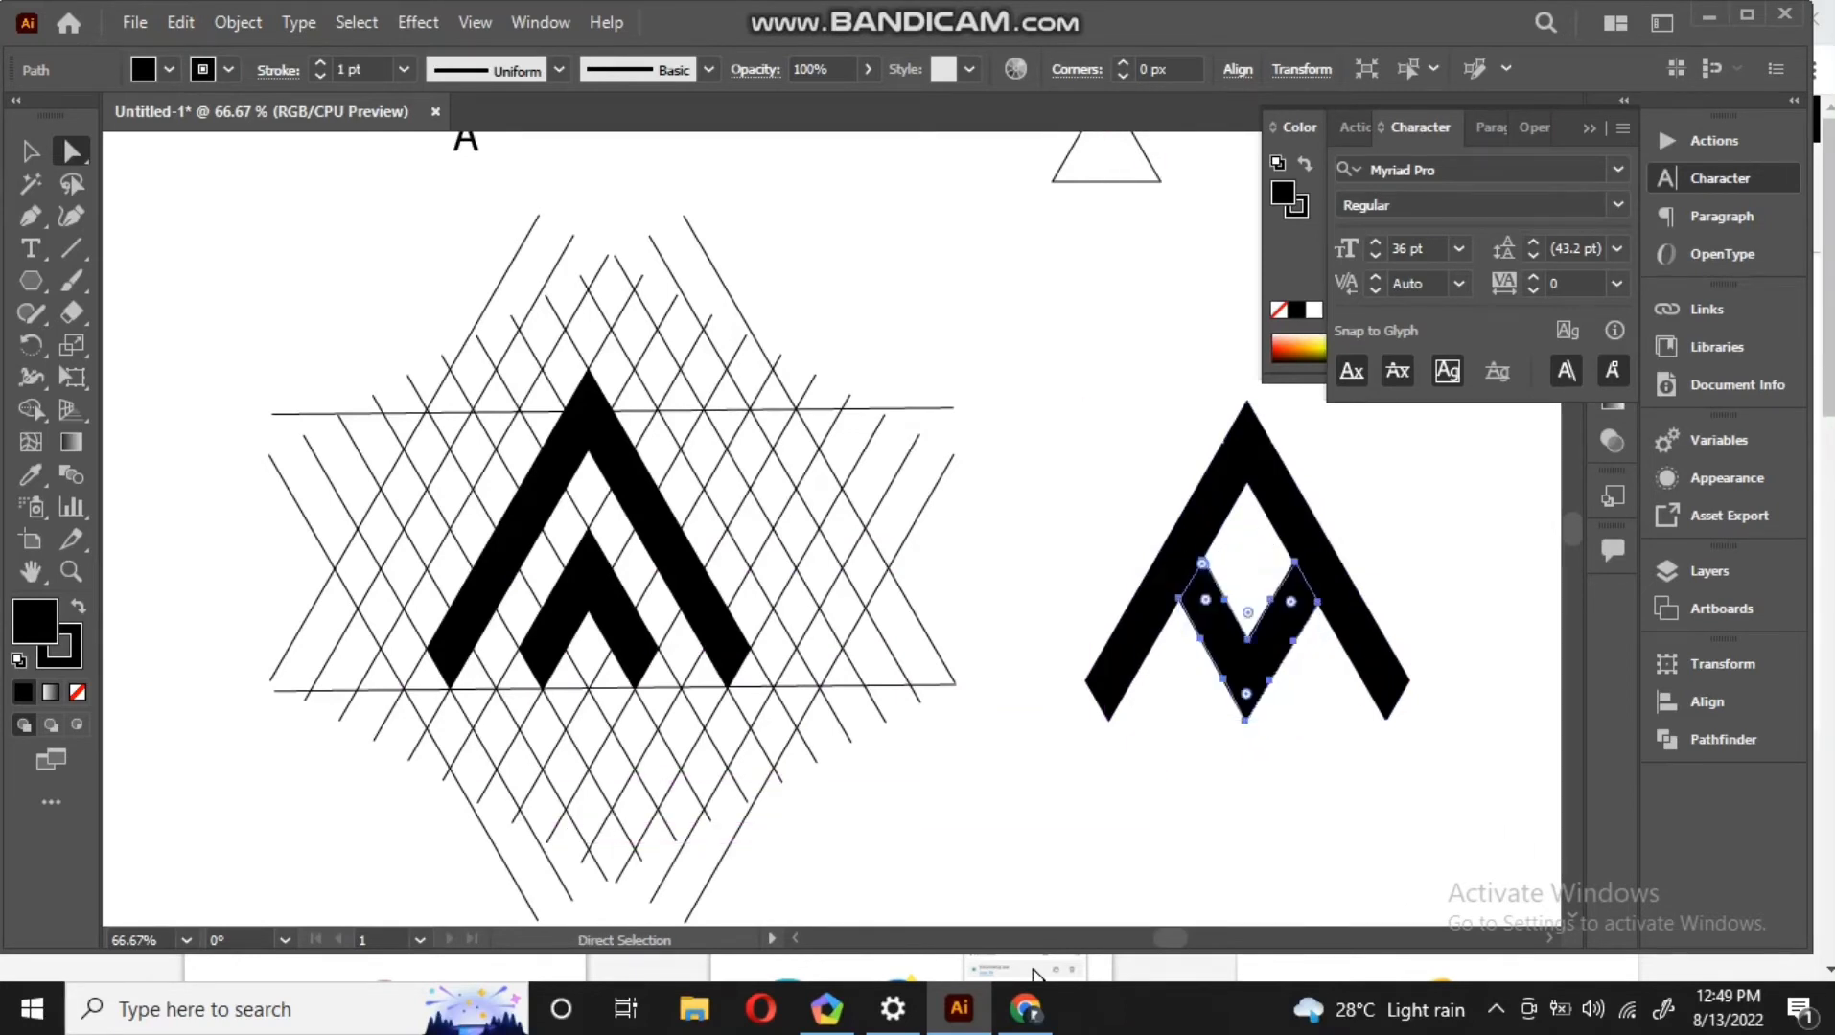
click(1246, 552)
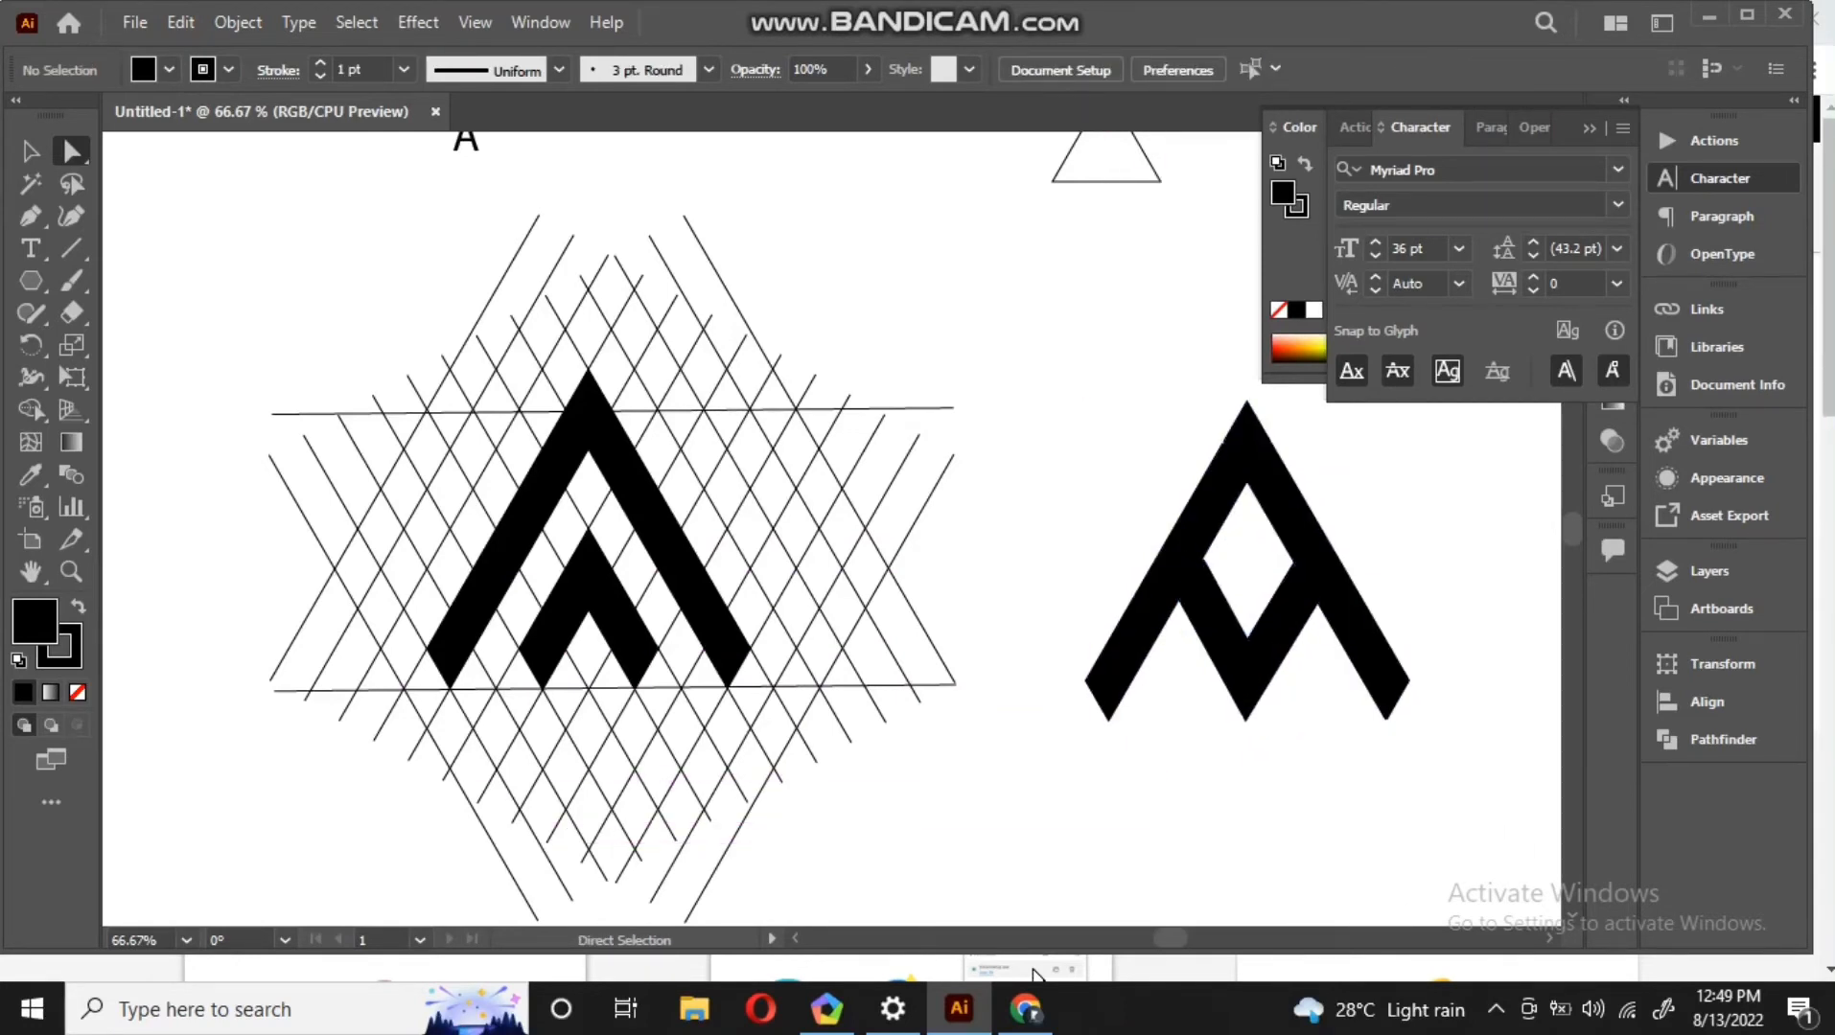
Move the letter A text next to the right side of the duplicate logo
scroll(1036, 975, up, 1)
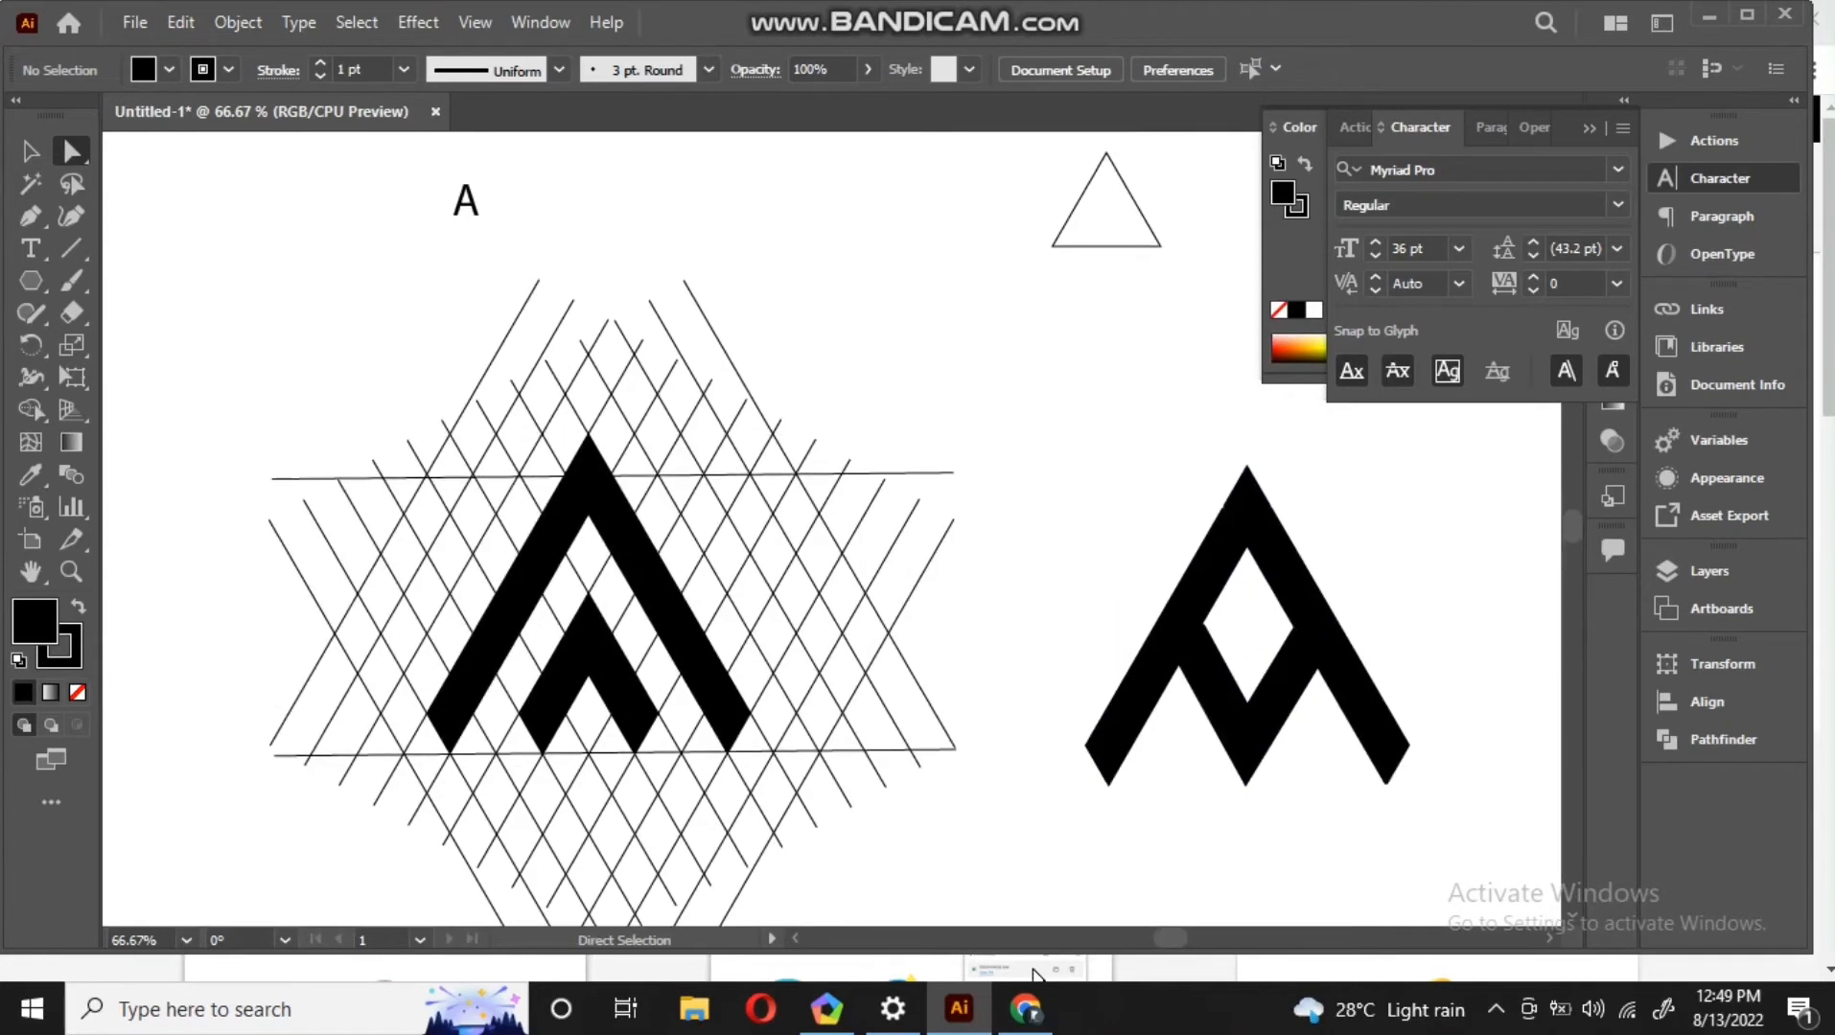
drag(468, 209, 1380, 587)
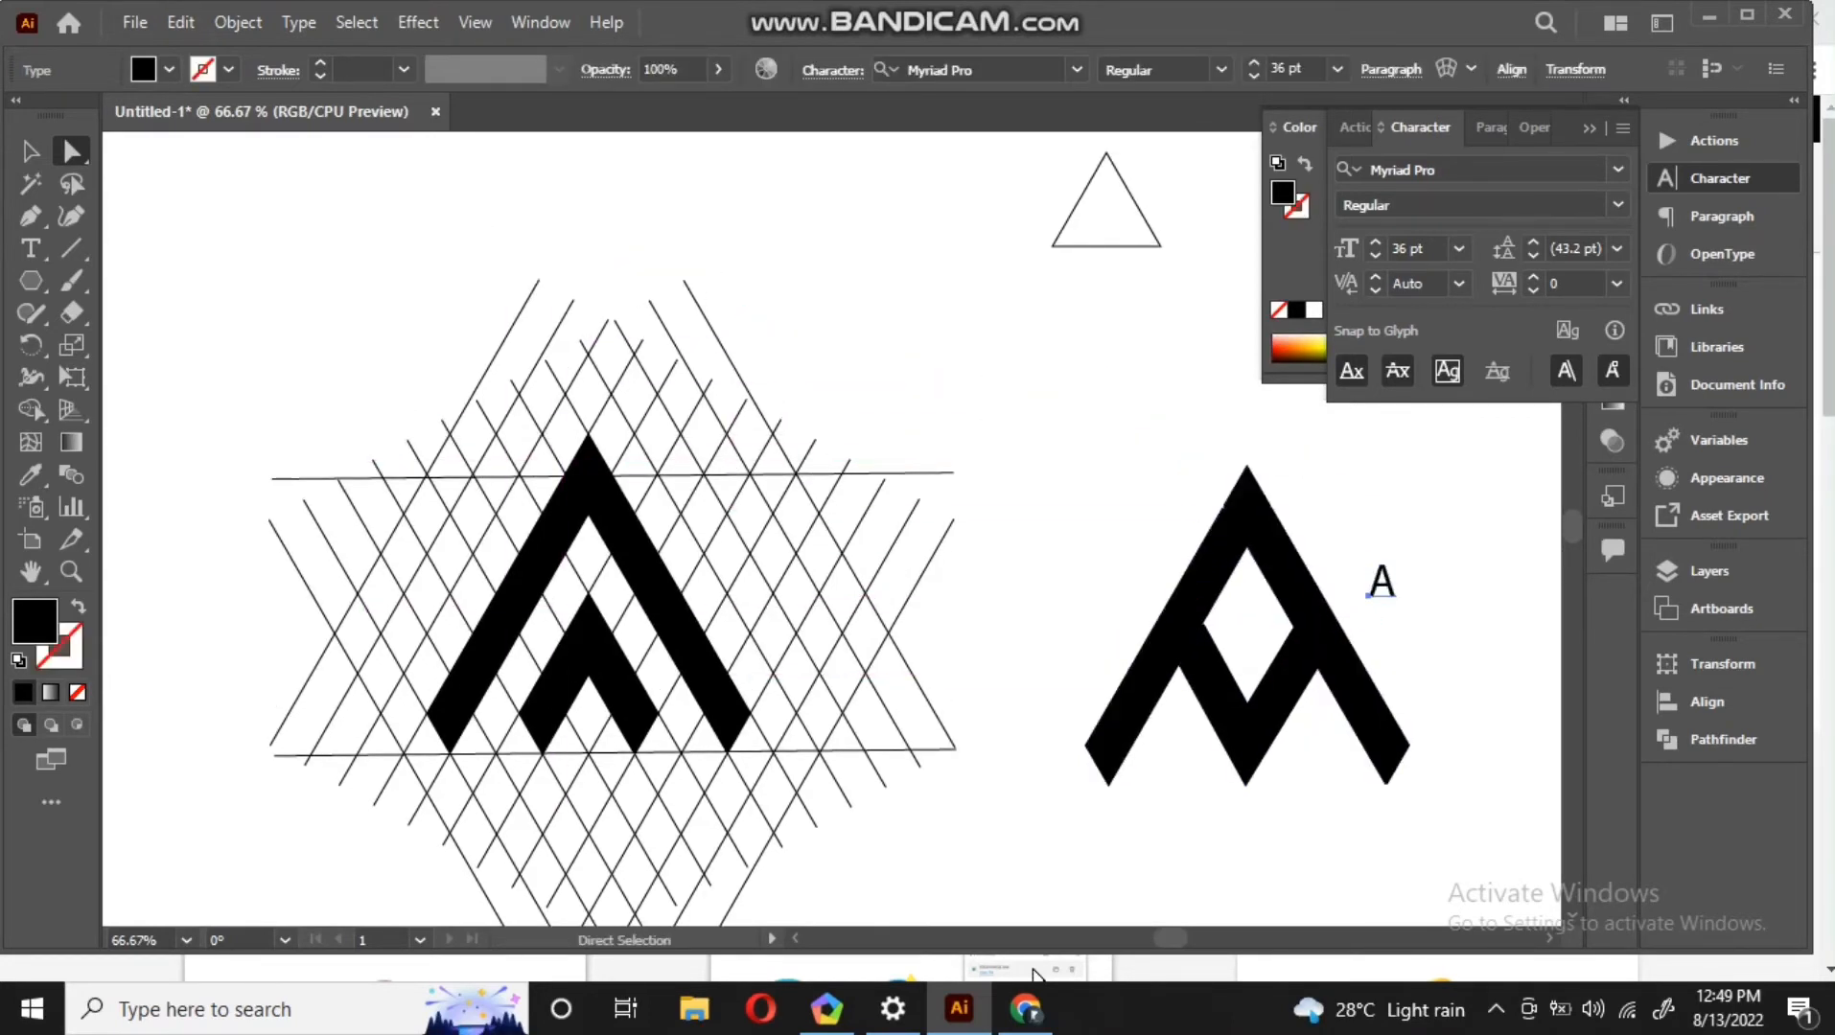
click(1065, 499)
Delete the line lattice and the original chevrons, including leftover stray points
scroll(1290, 820, down, 1)
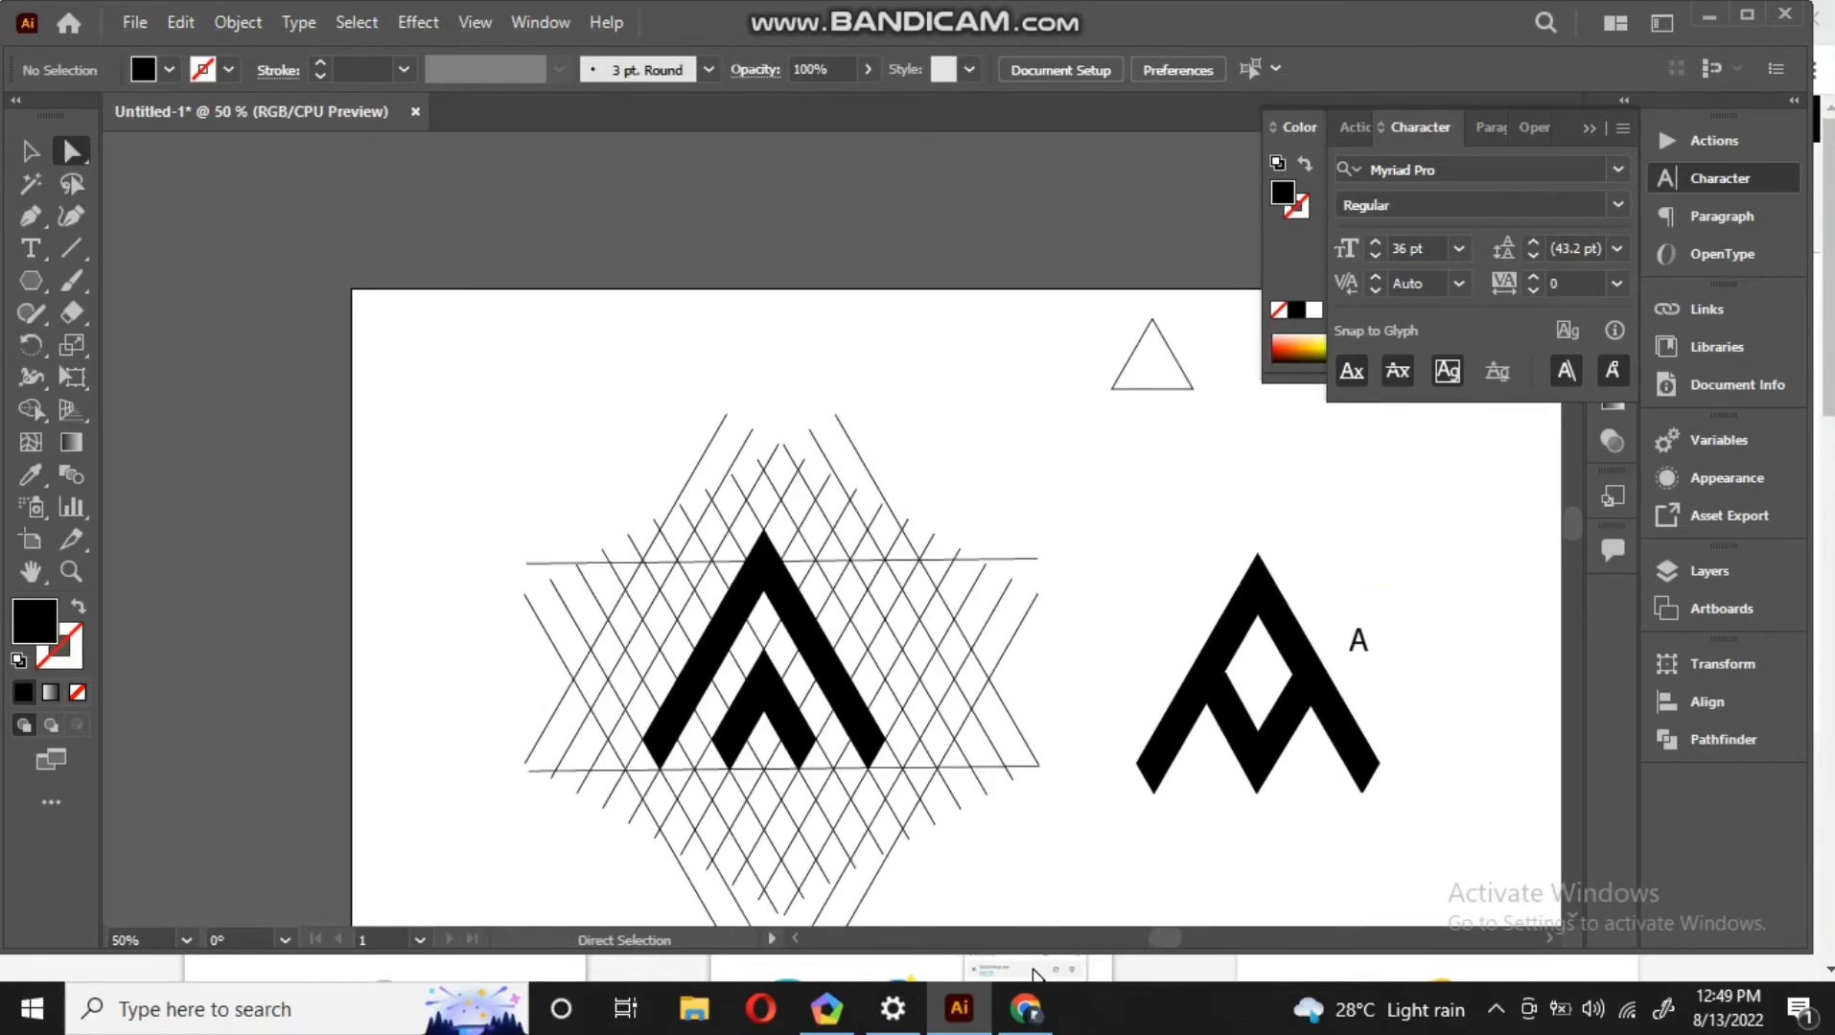
drag(1040, 899, 492, 379)
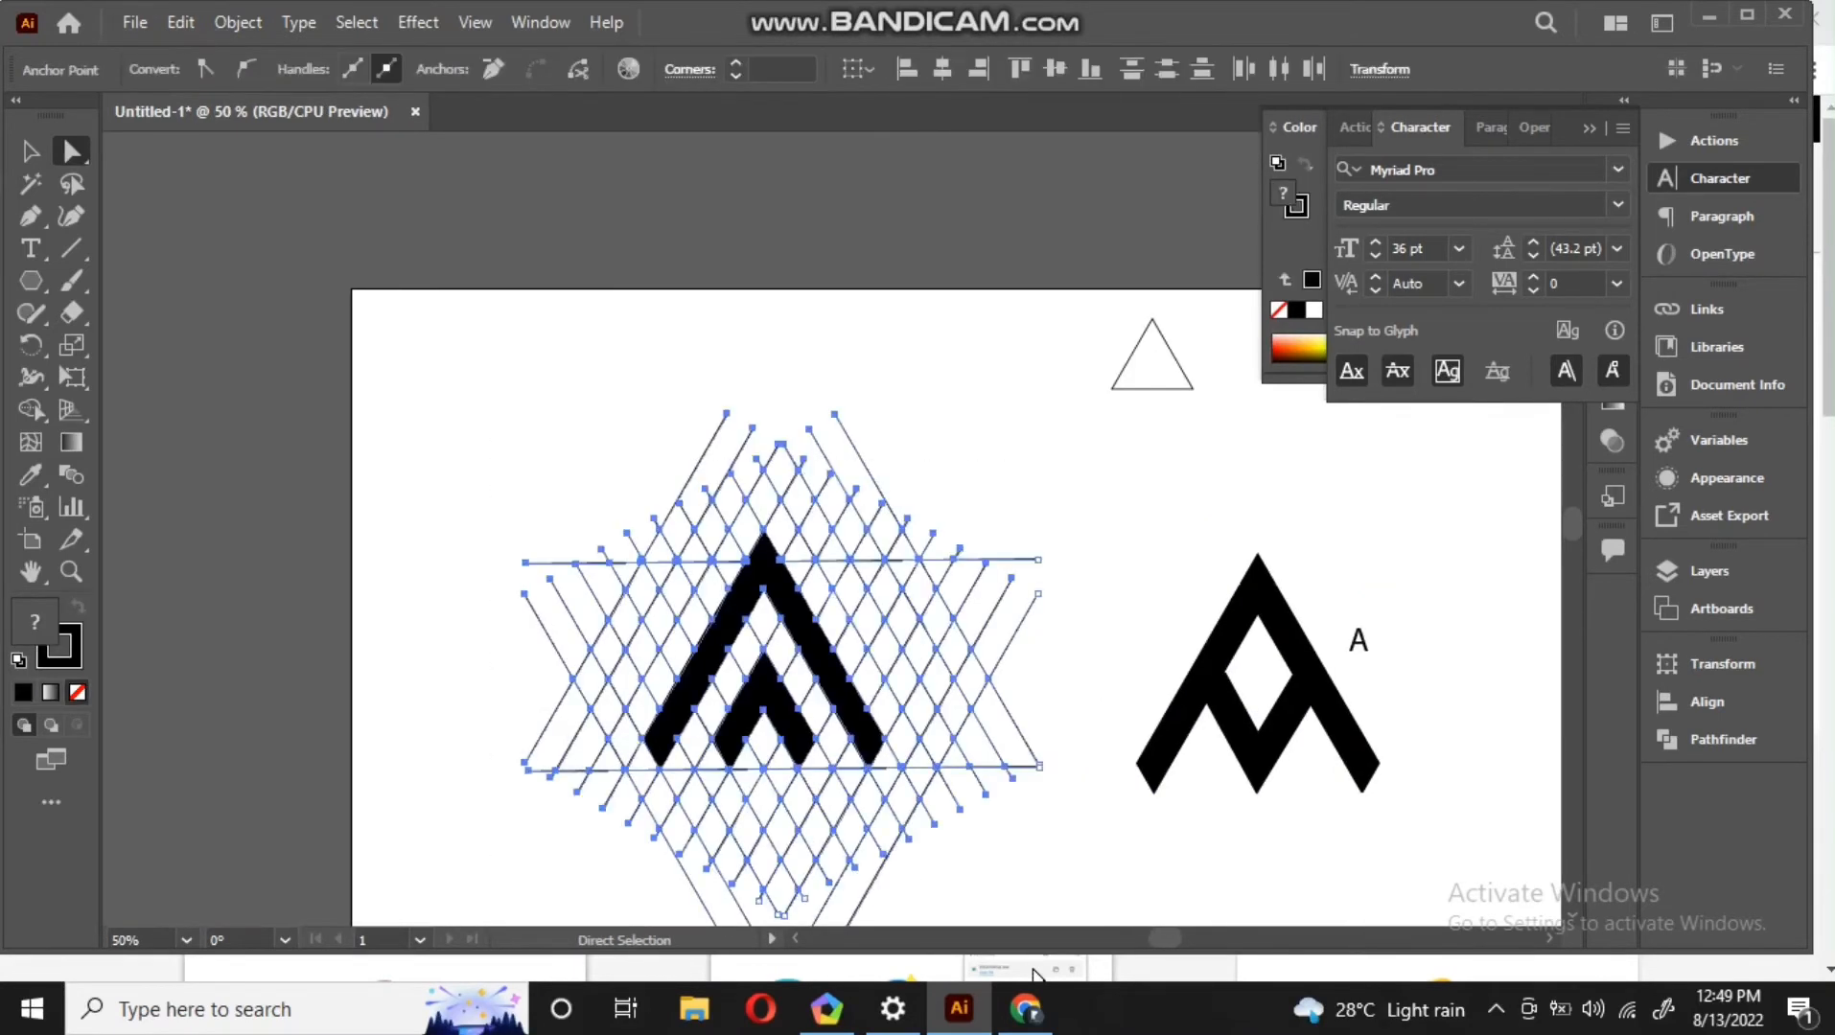
key(Delete)
scroll(824, 576, down, 1)
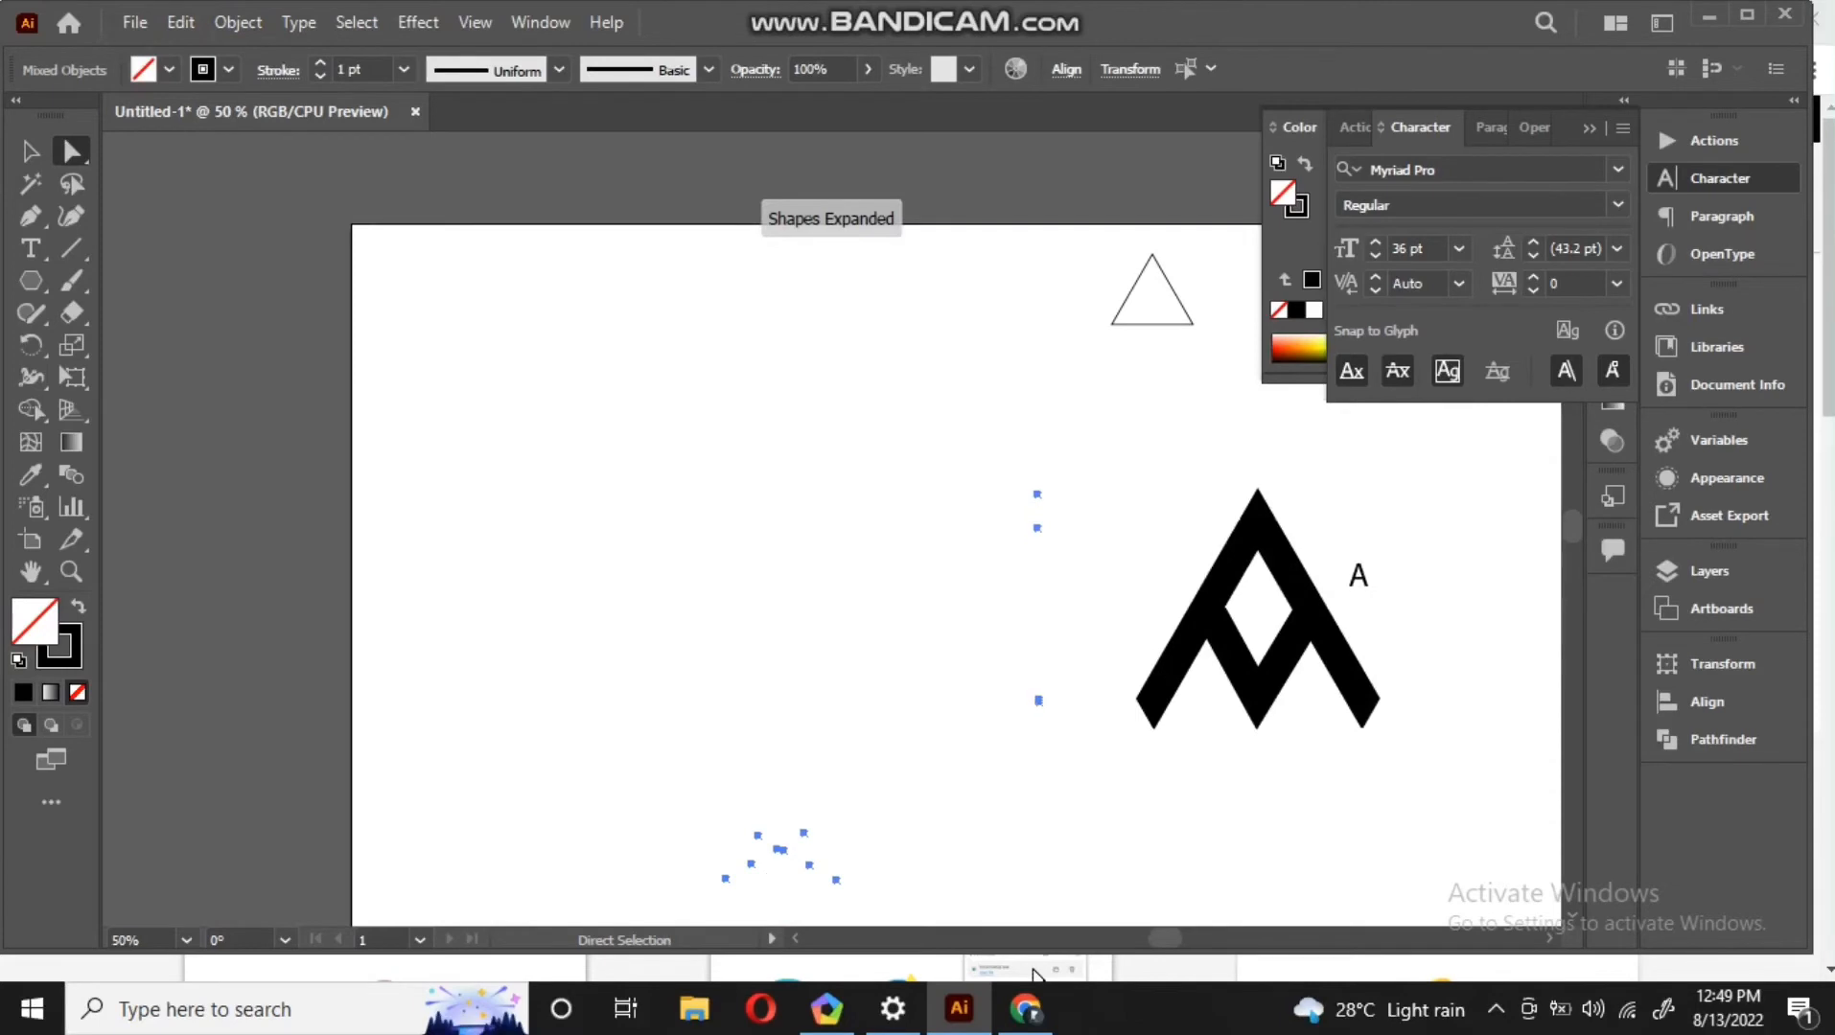
scroll(1056, 782, down, 1)
drag(1056, 782, 554, 636)
key(Delete)
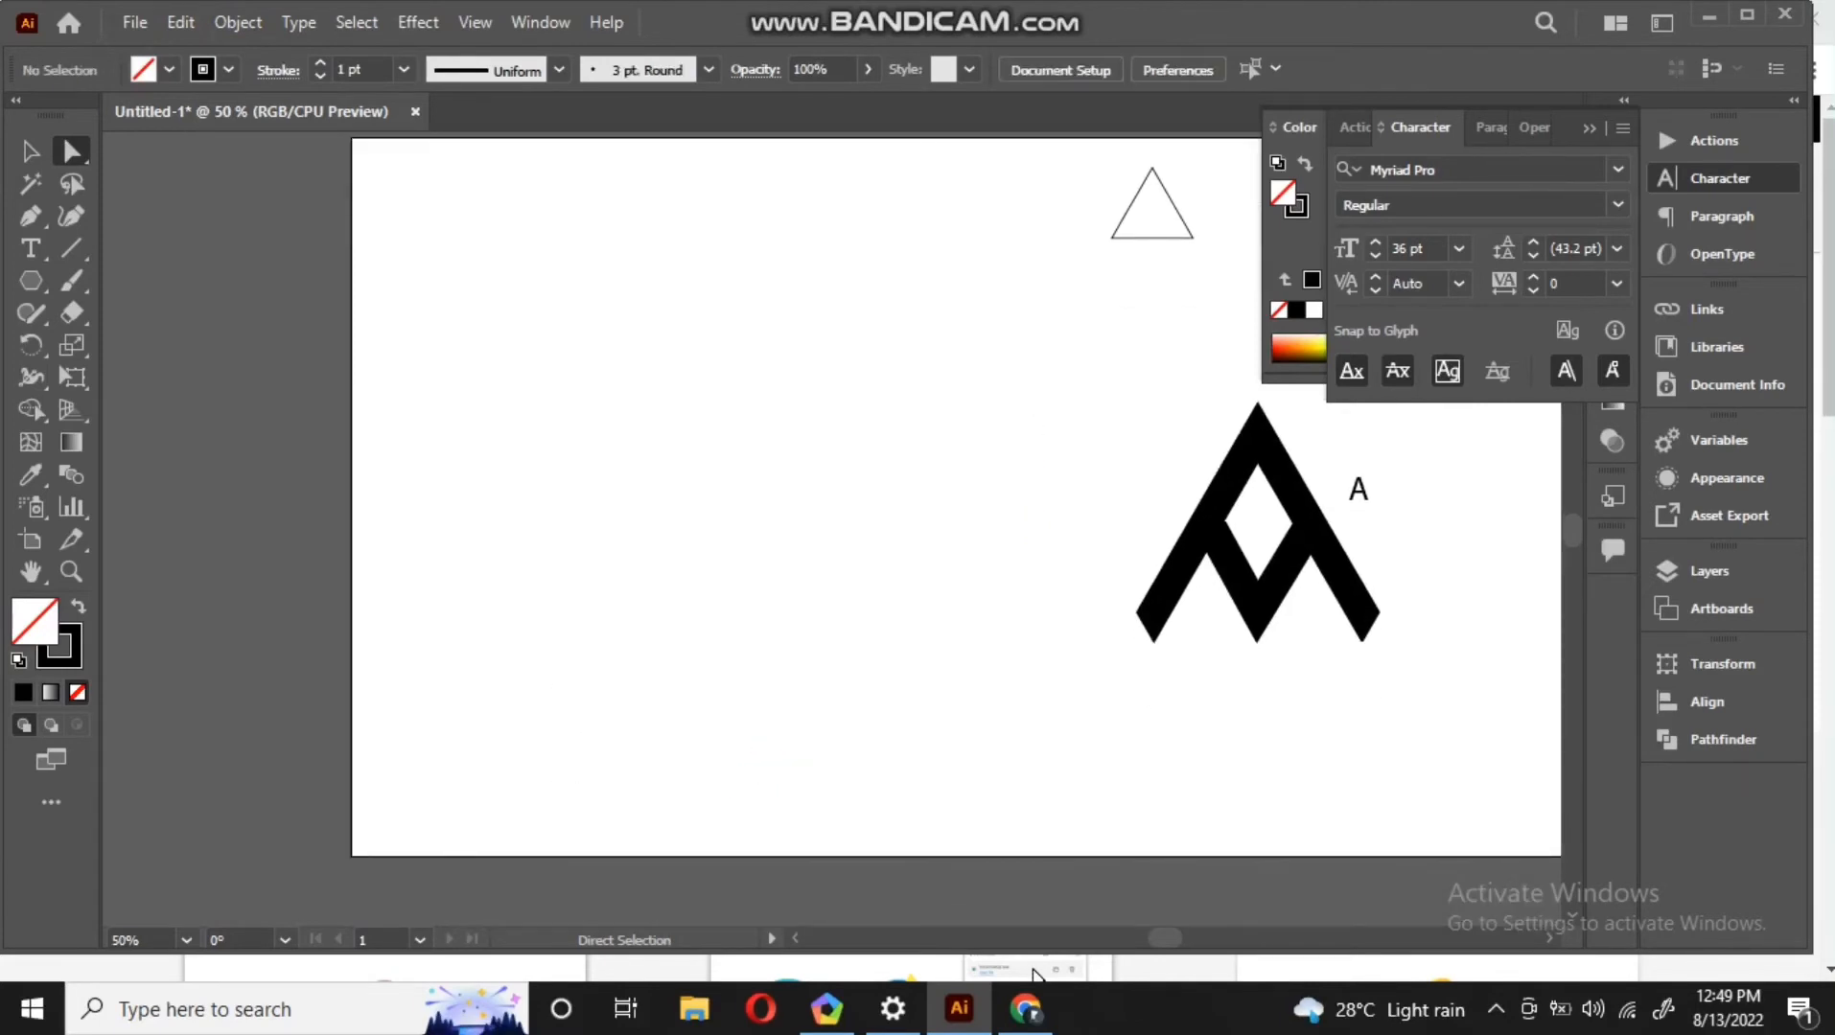
Move the outer chevron and the V shape to the canvas centre, nudging the V up three steps
drag(1441, 653, 969, 524)
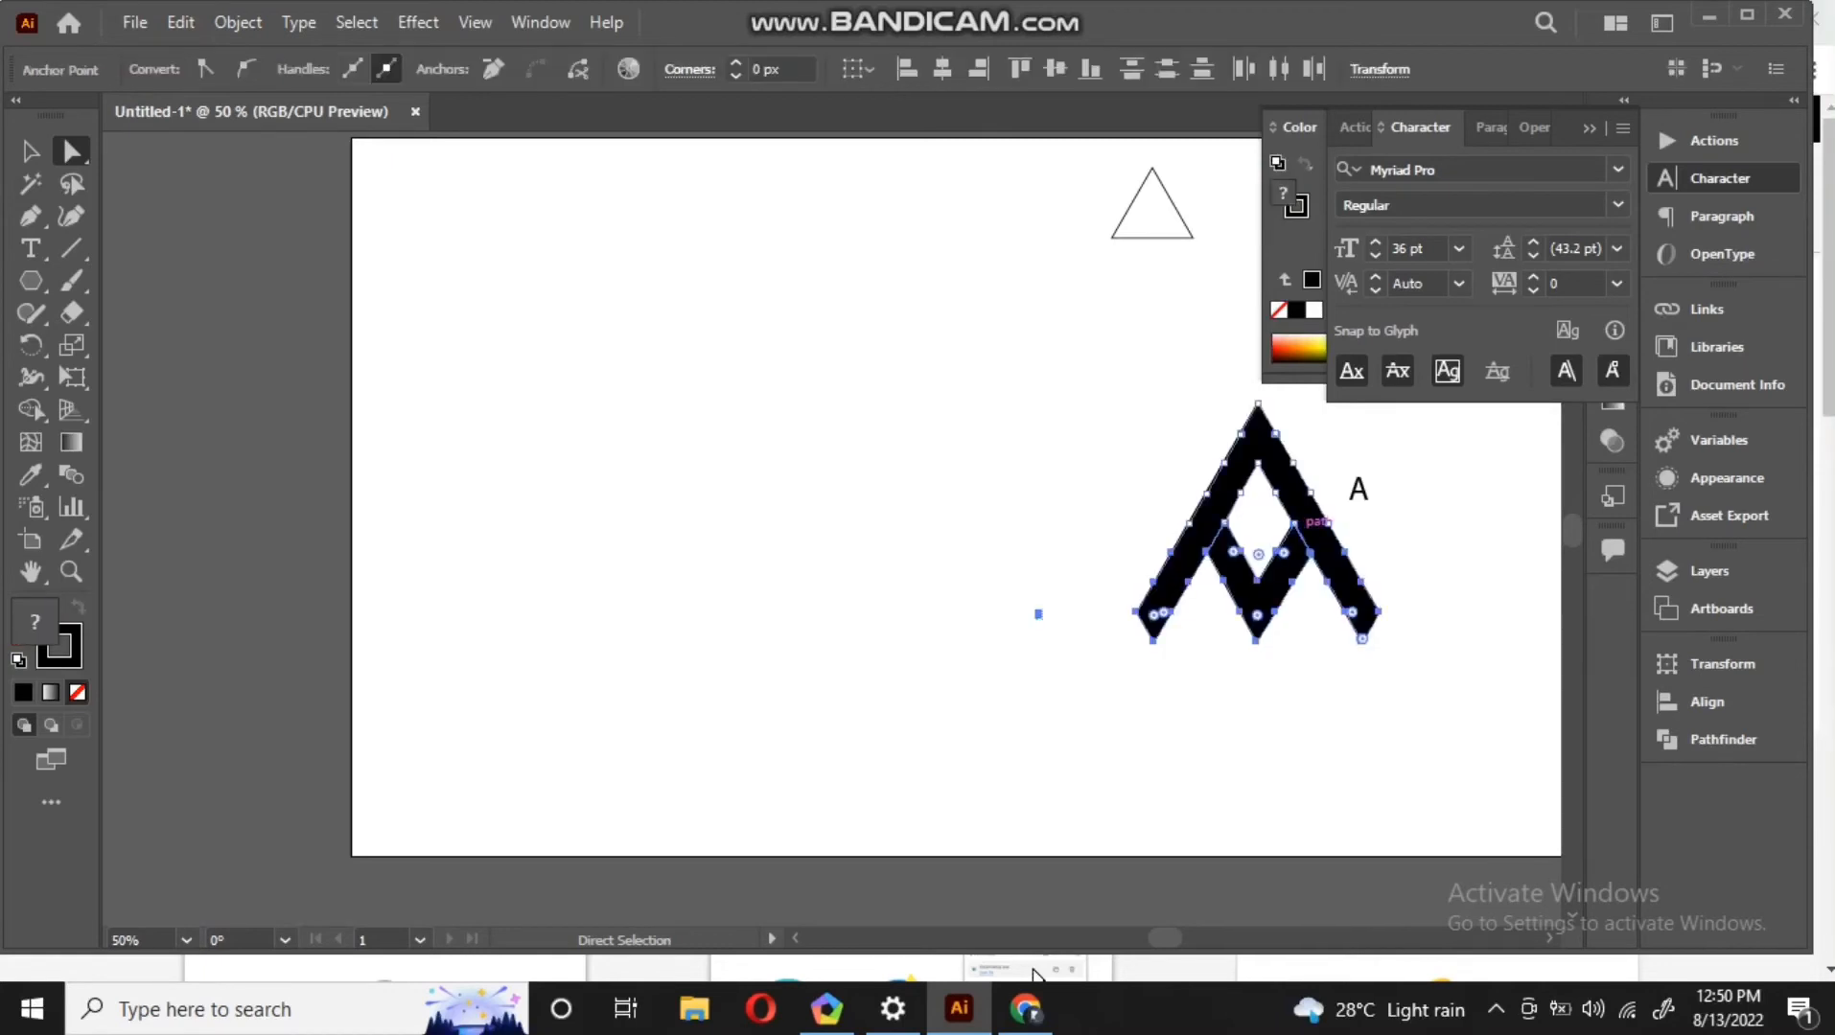
drag(1318, 509, 860, 541)
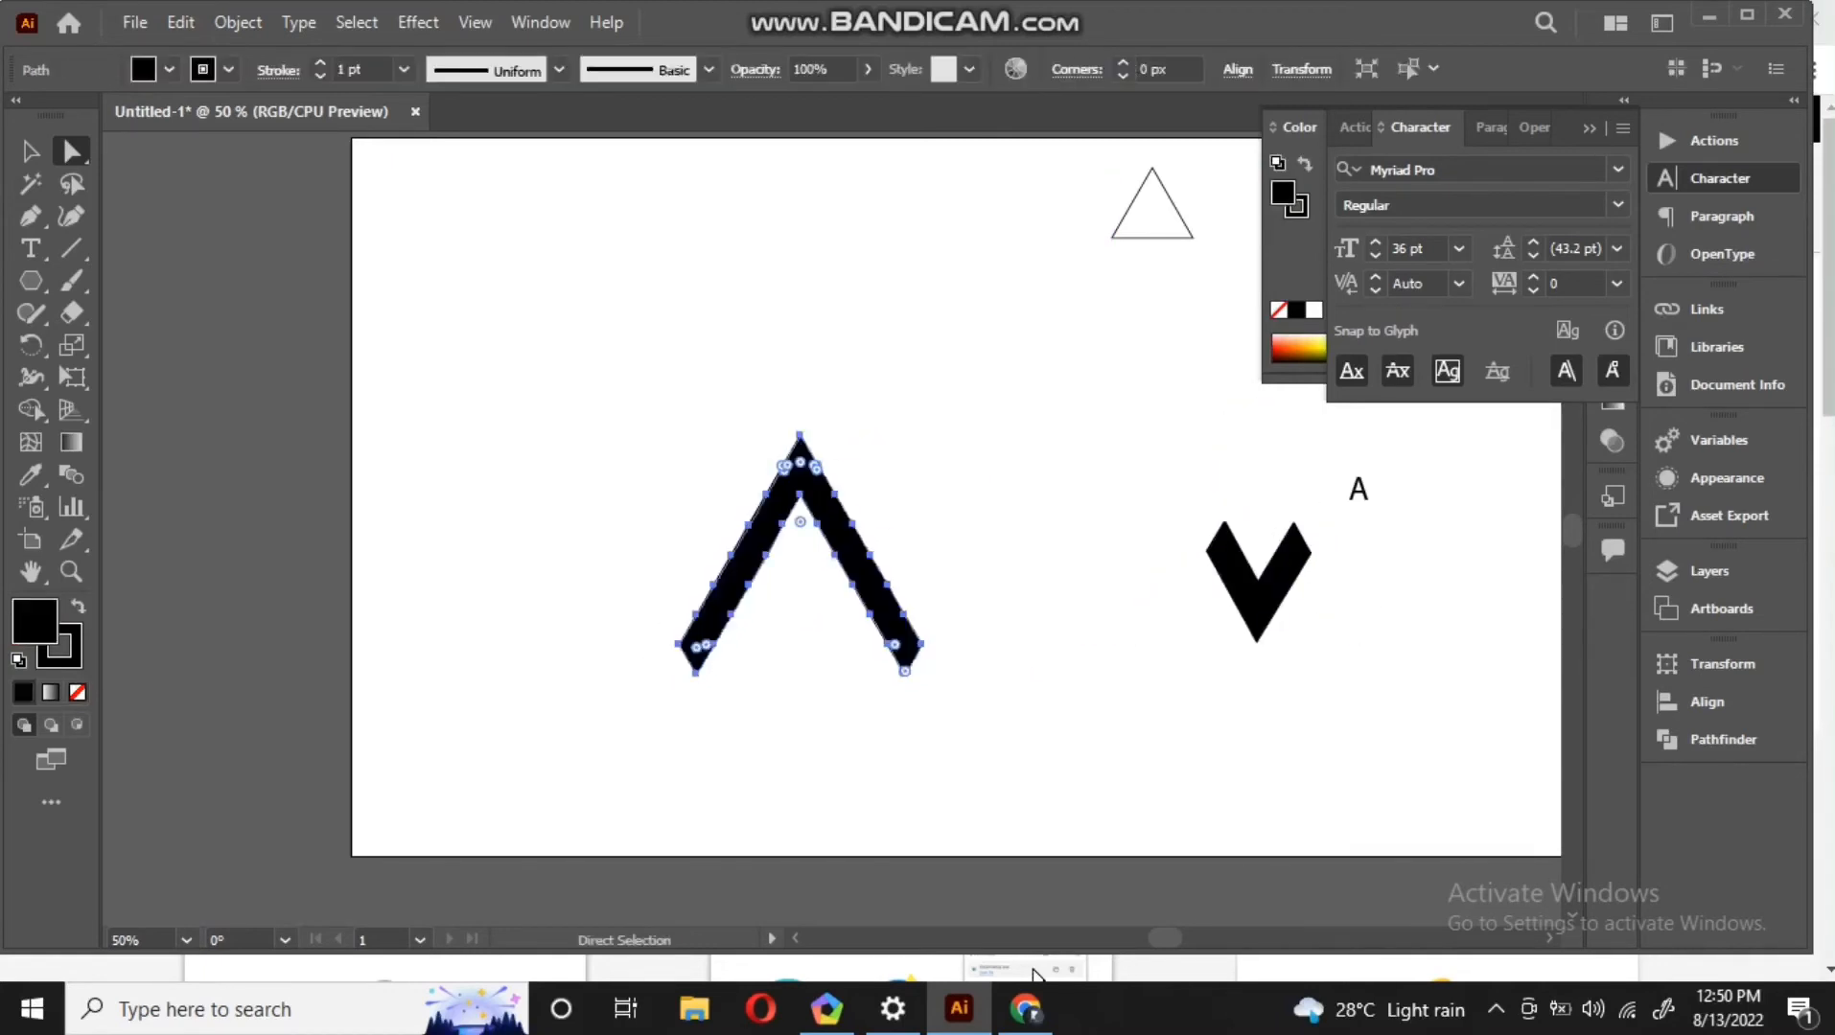
drag(1275, 611, 801, 628)
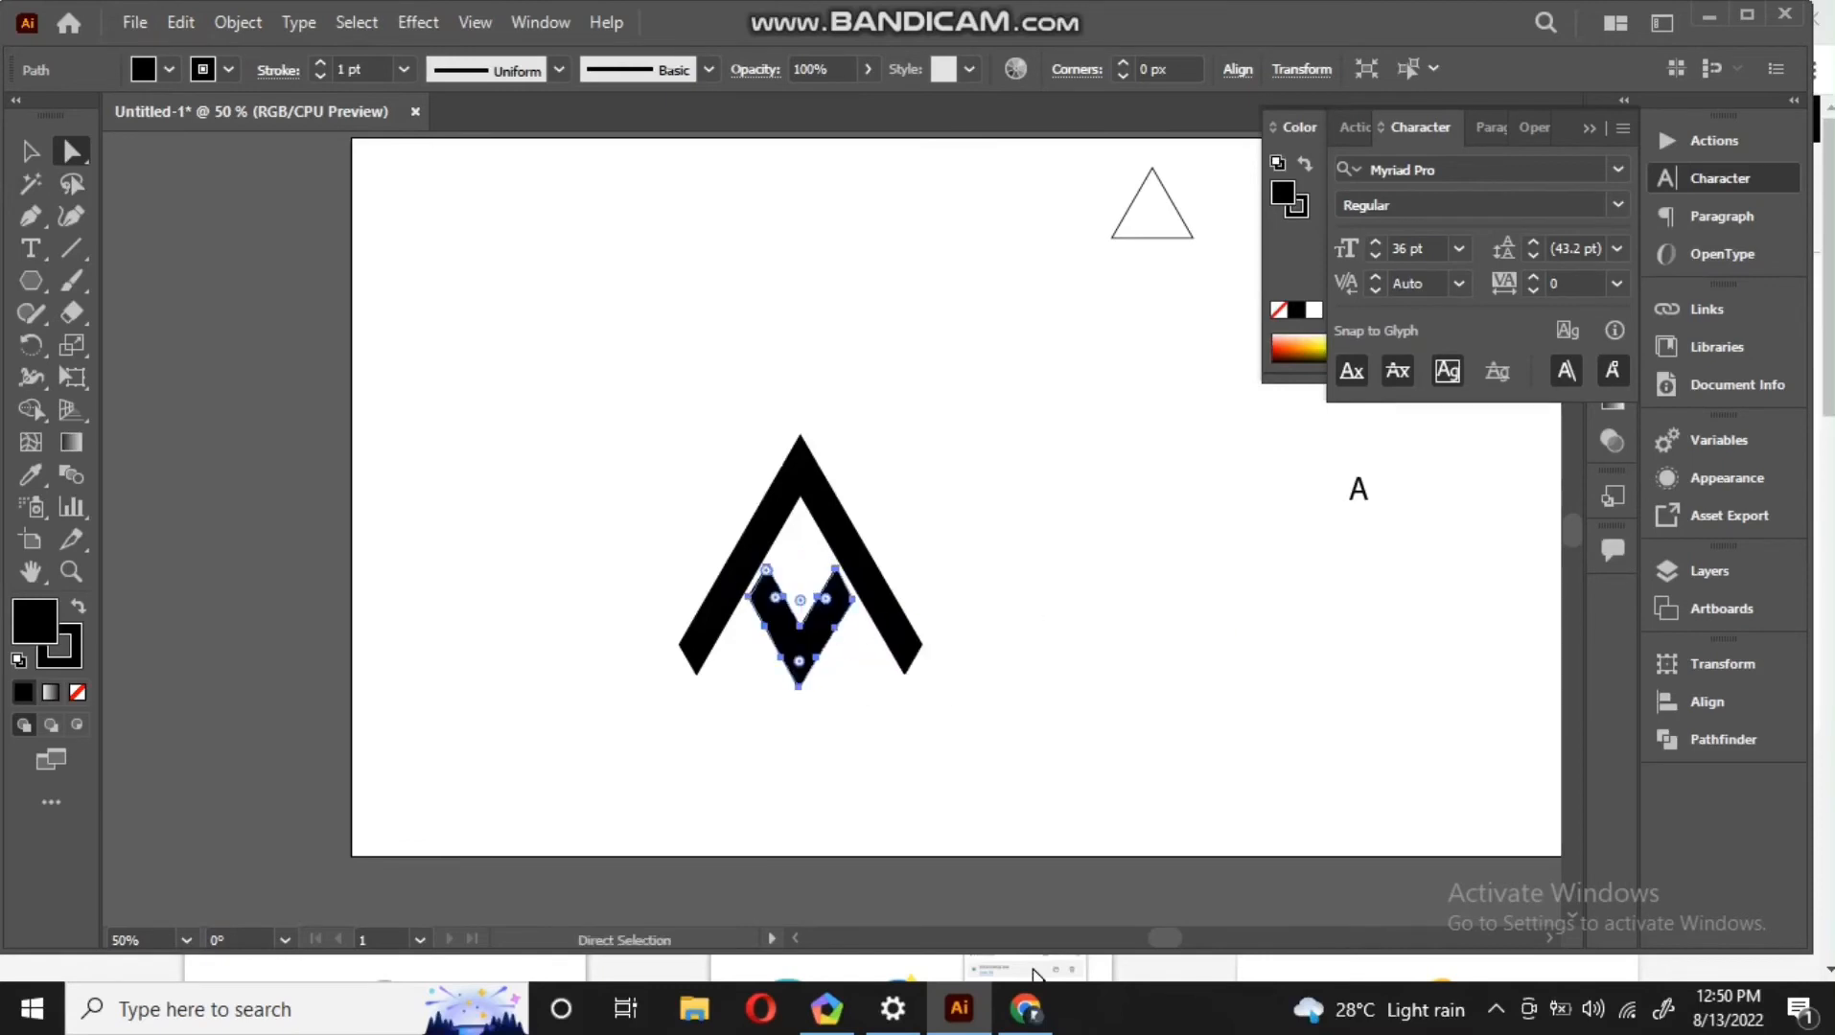
key(Up)
key(Up)
key(Up)
key(Up)
key(Up)
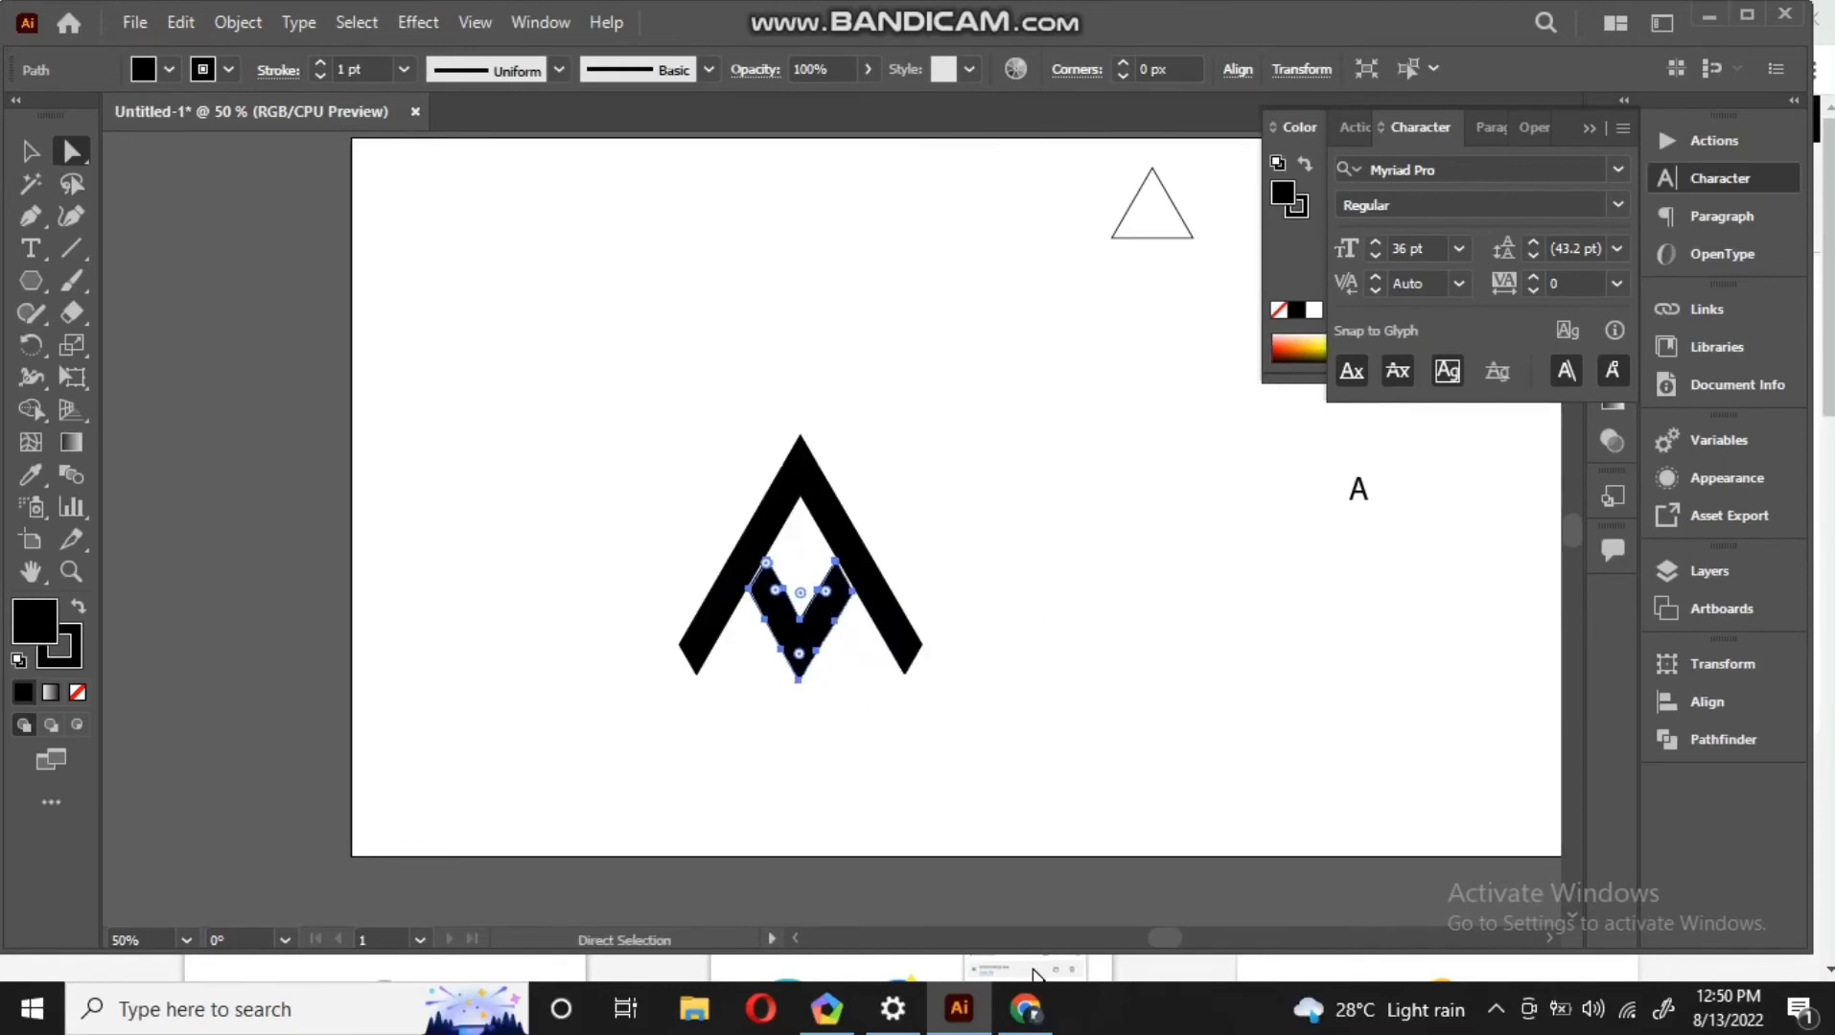
key(ctrl+shift+a)
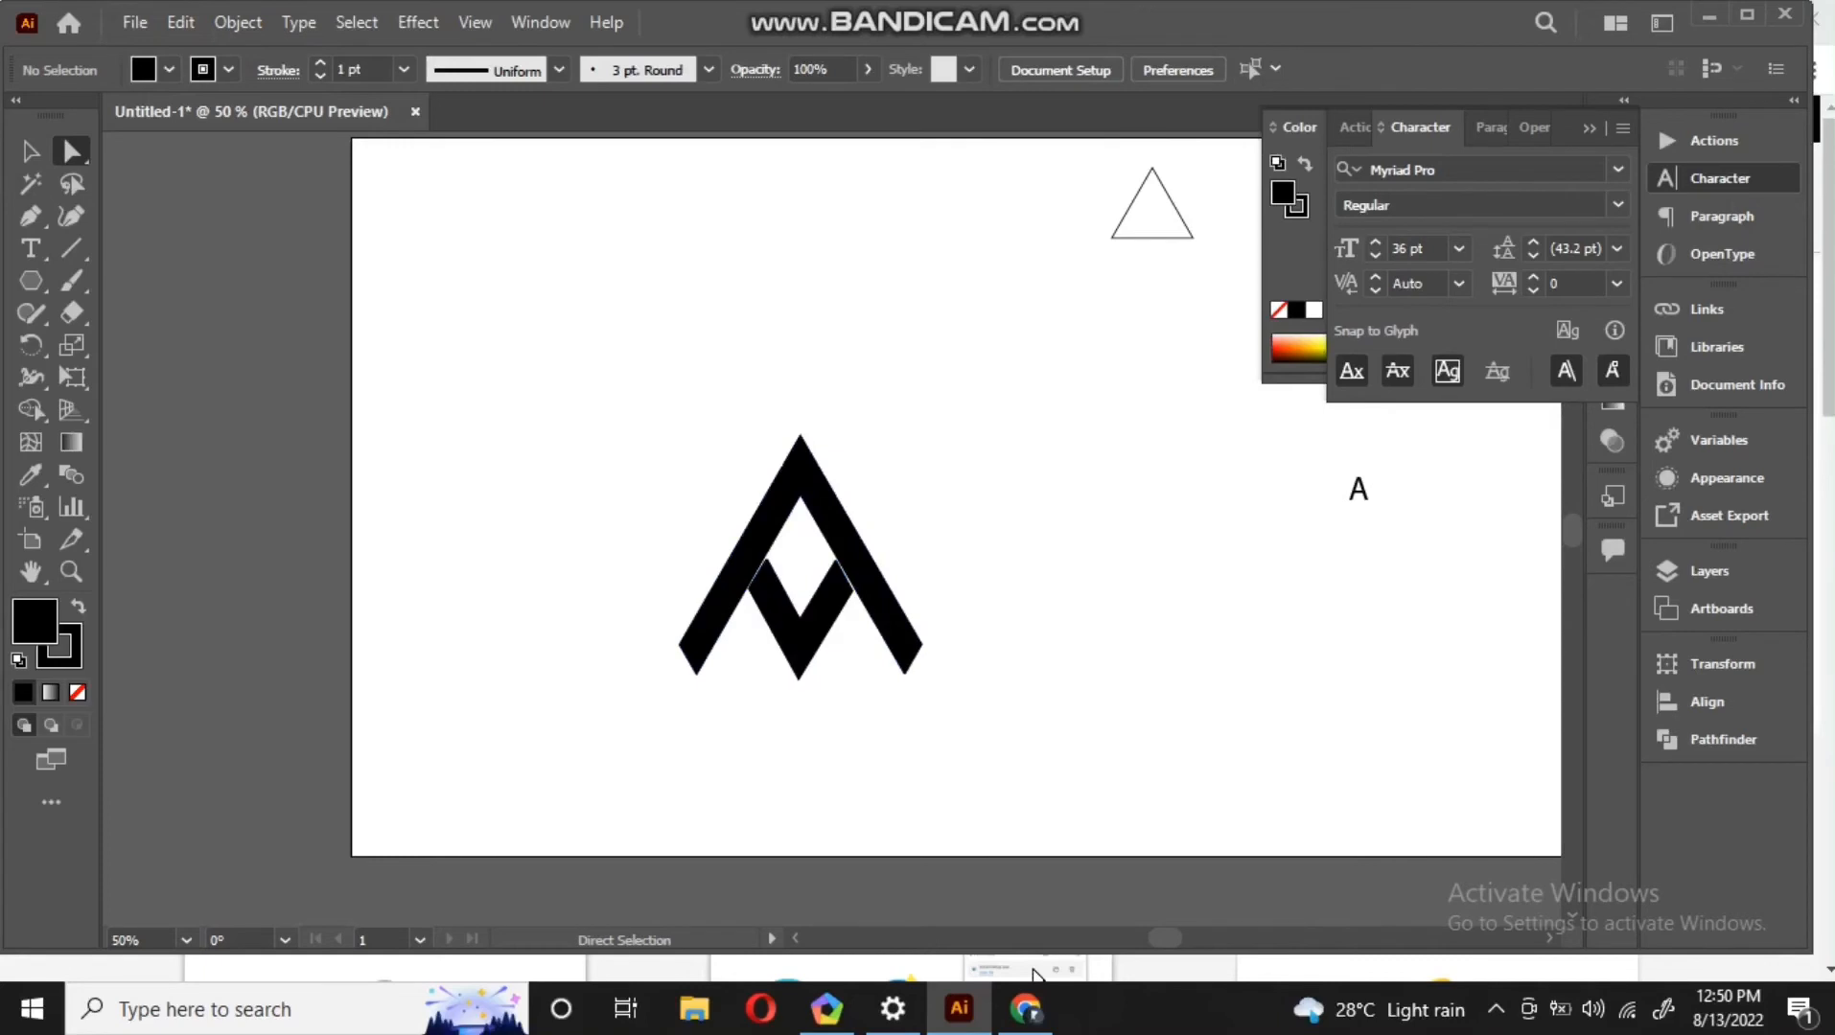
Zoom in to inspect the finished logo, then return to actual size
key(ctrl+equal)
key(ctrl+equal)
key(ctrl+equal)
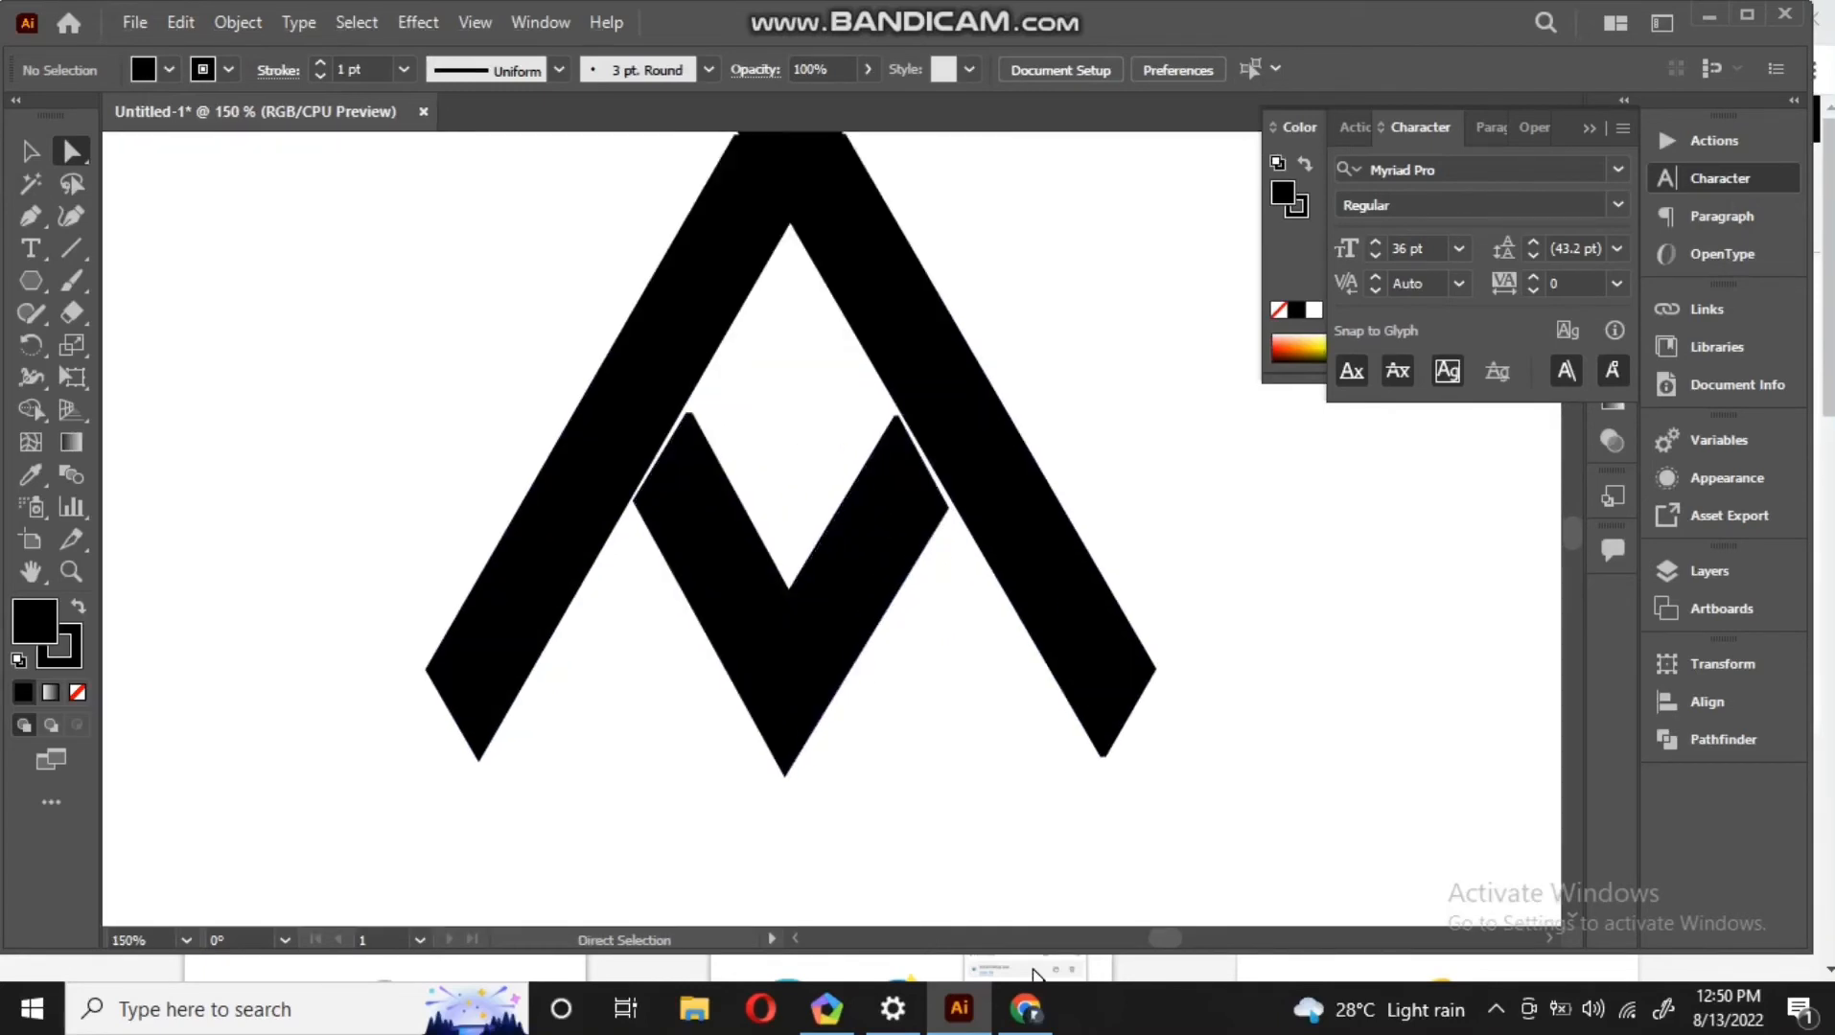
key(ctrl+minus)
key(ctrl+minus)
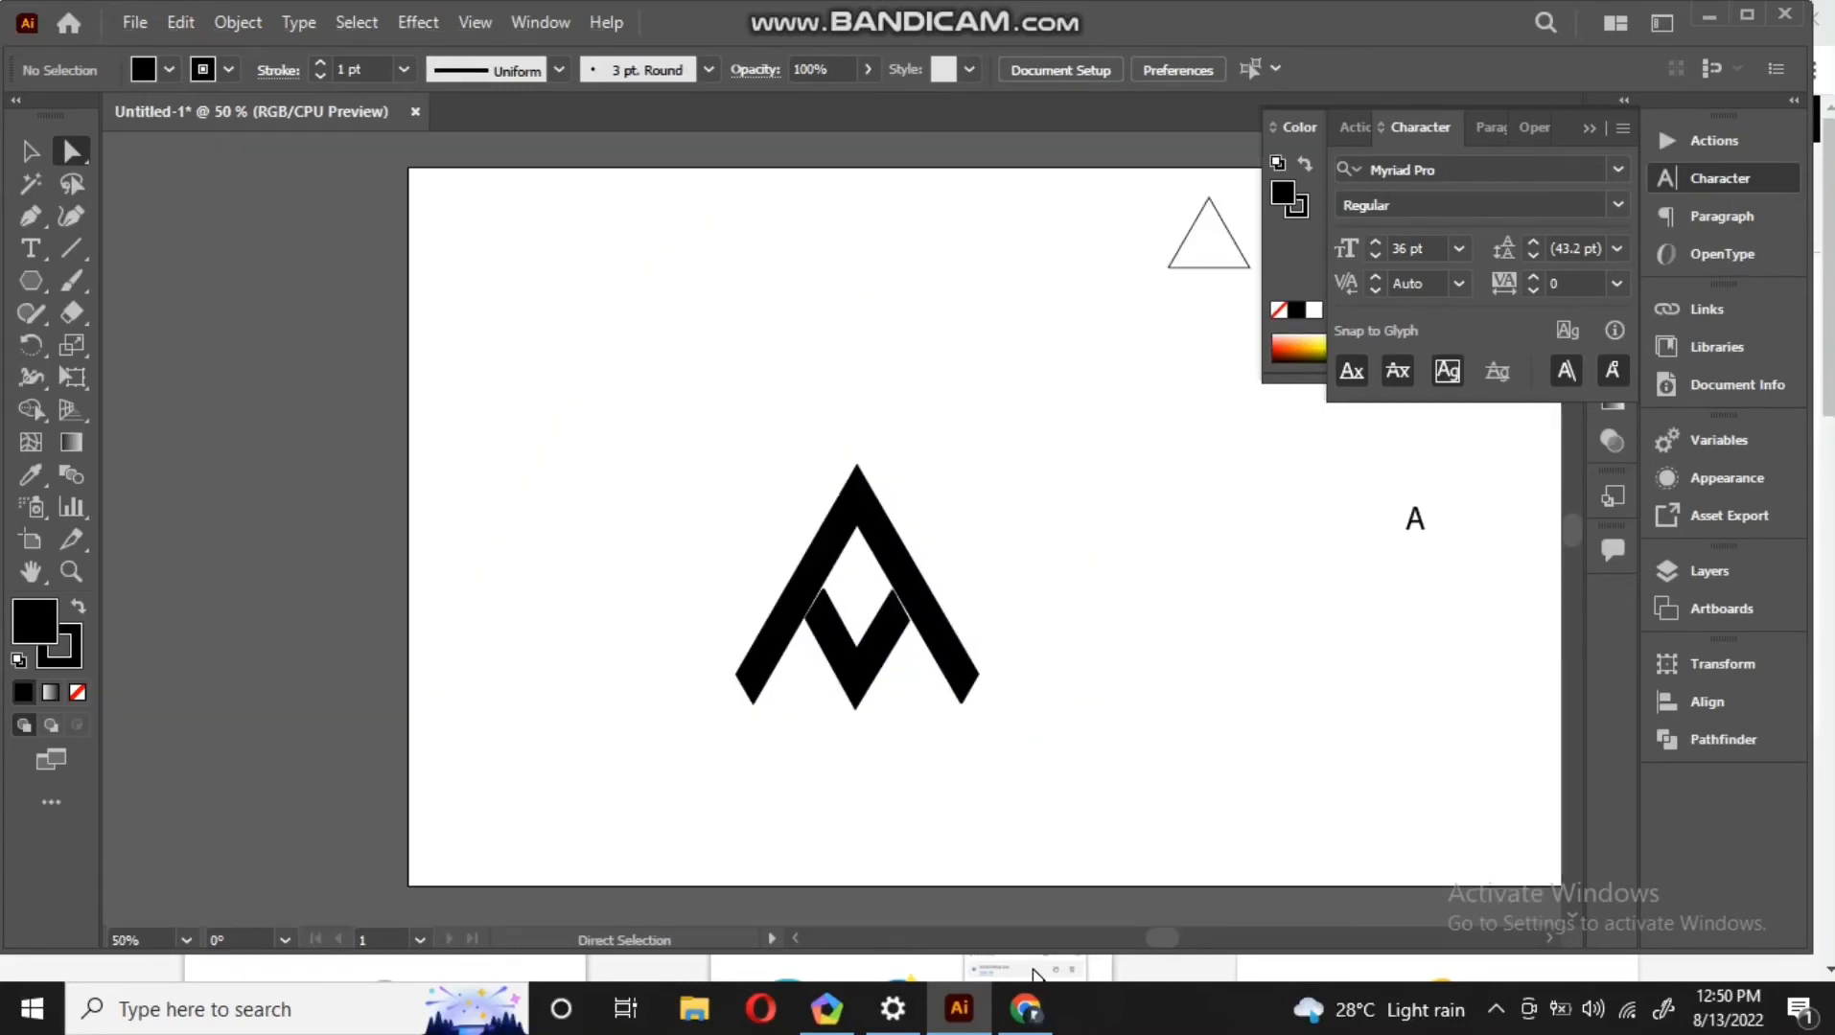
key(ctrl+1)
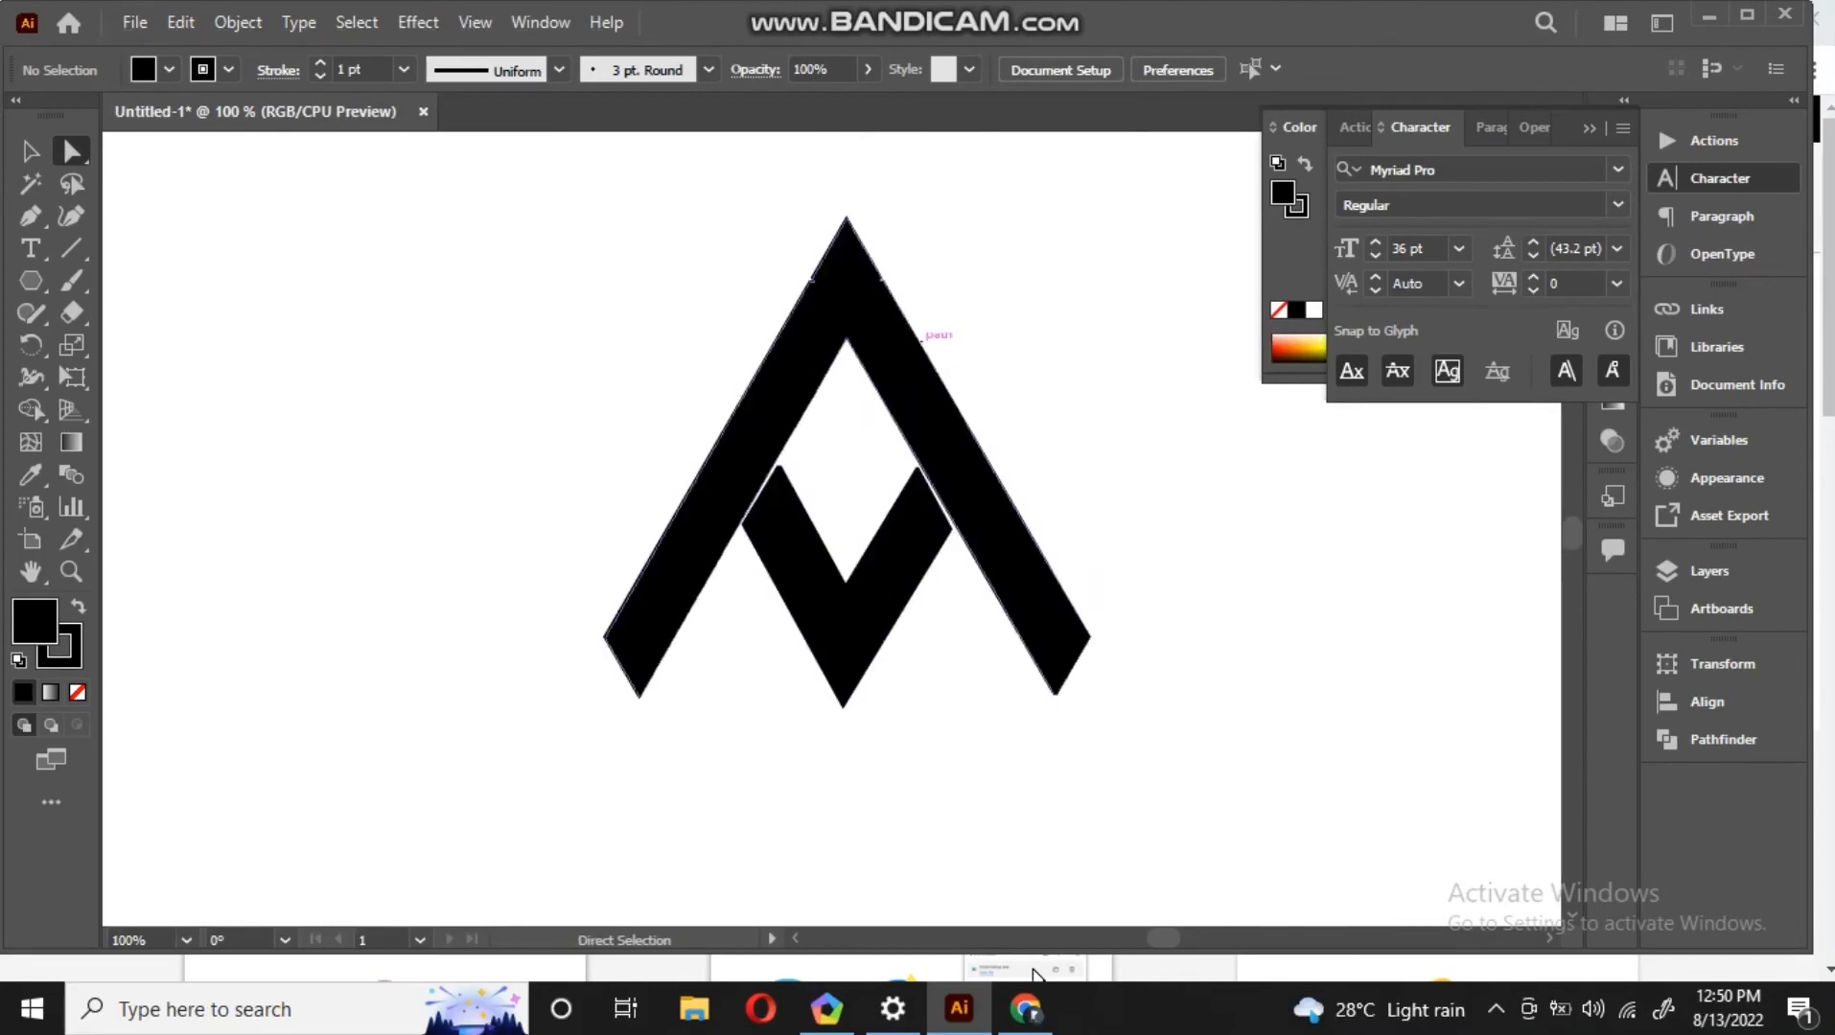
Add a text line reading "thanks for watching..." above the logo's left side
click(30, 248)
click(335, 418)
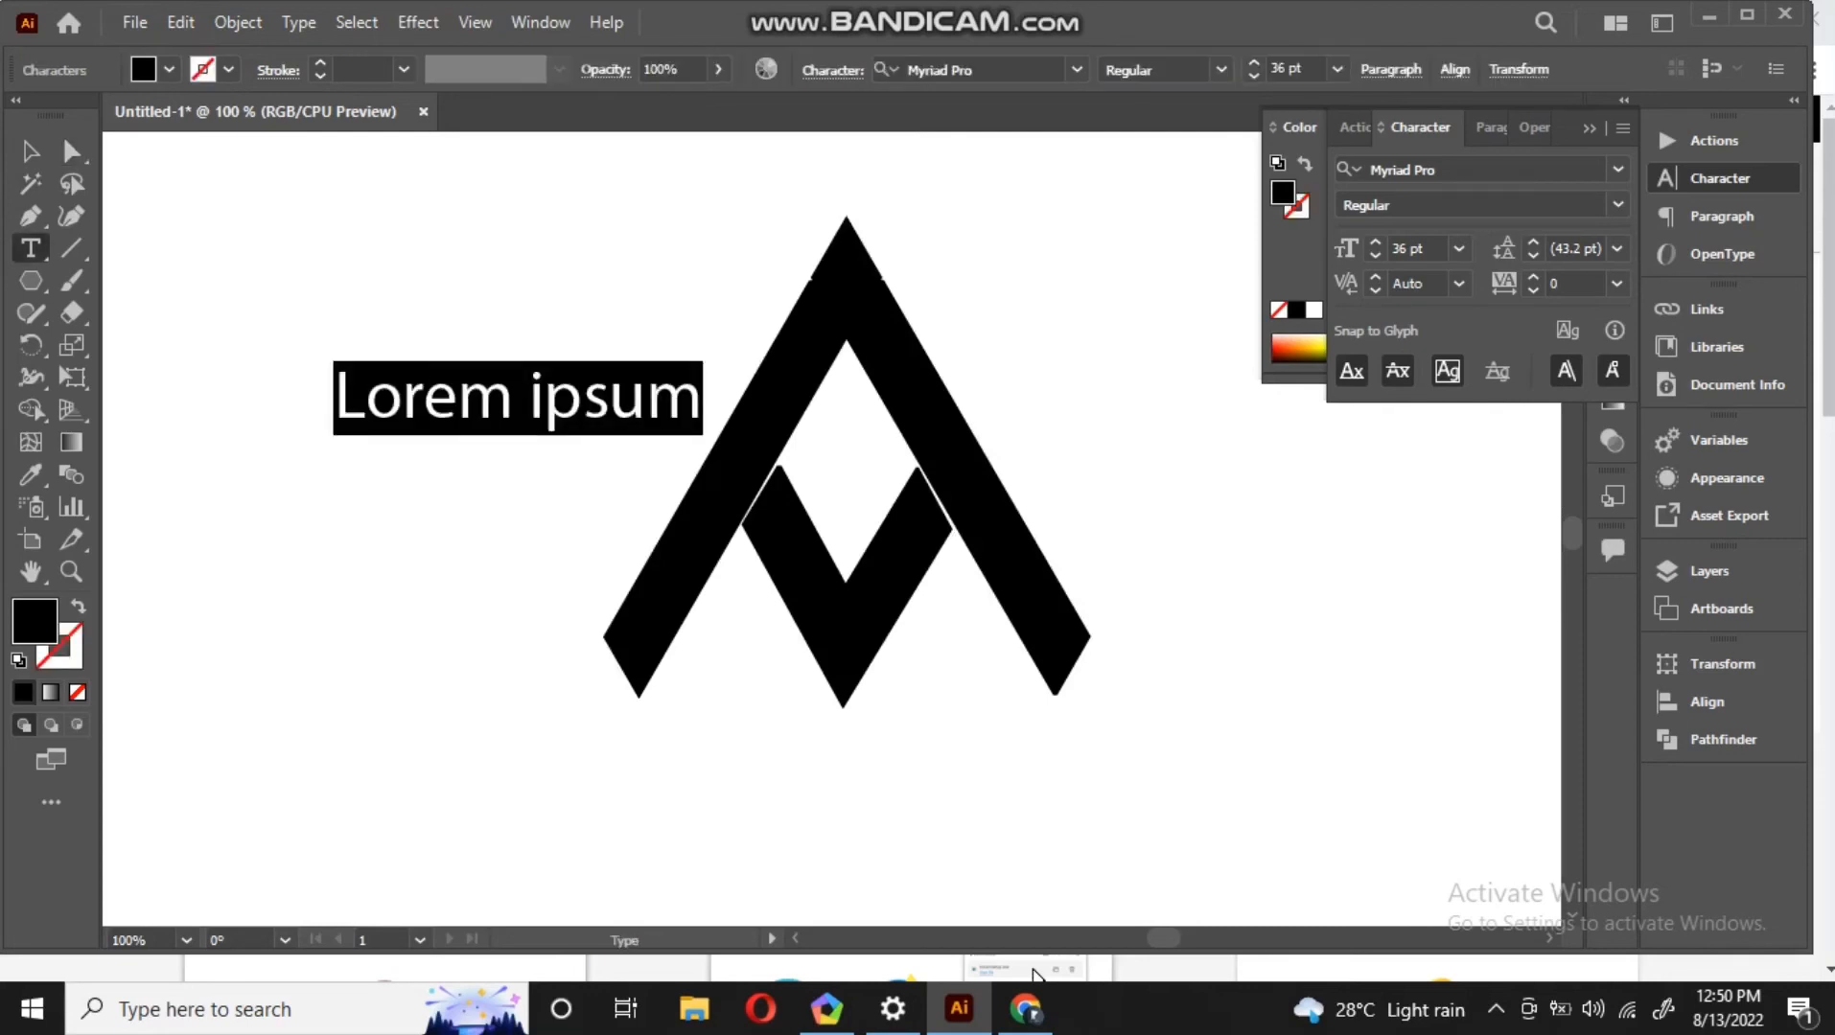
key(BackSpace)
text(thanks)
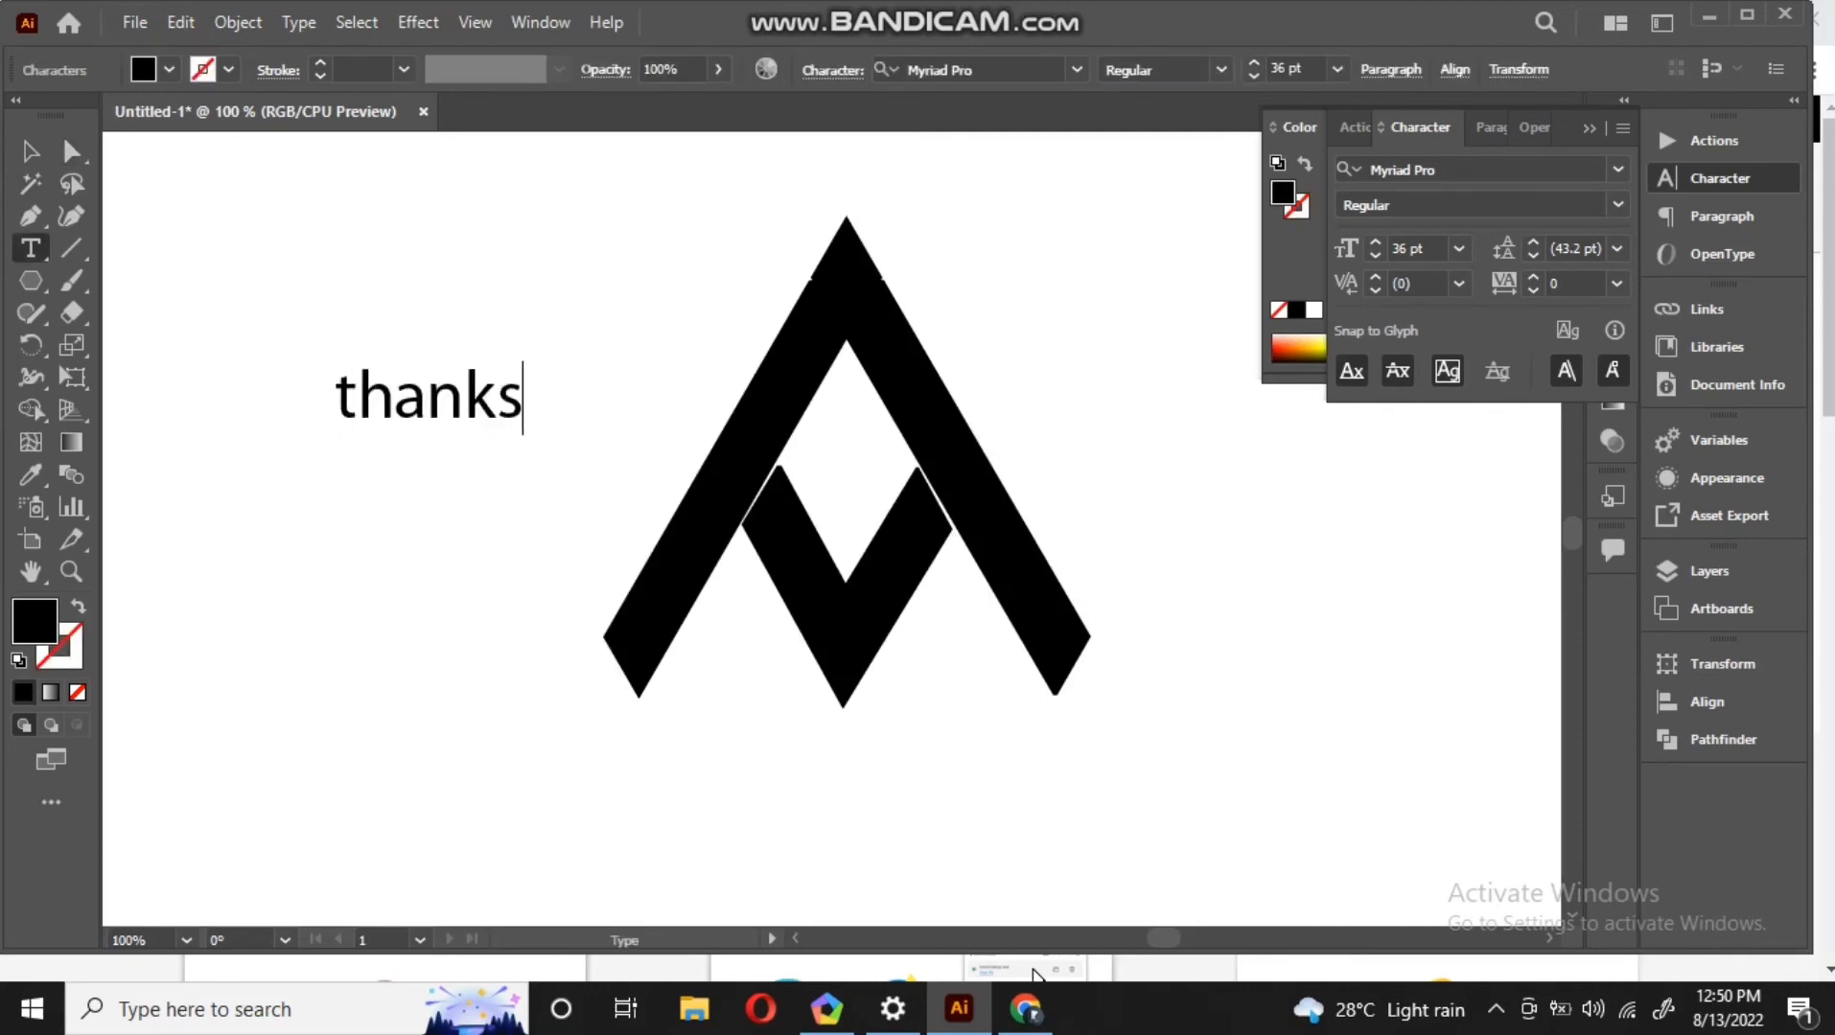
text( for )
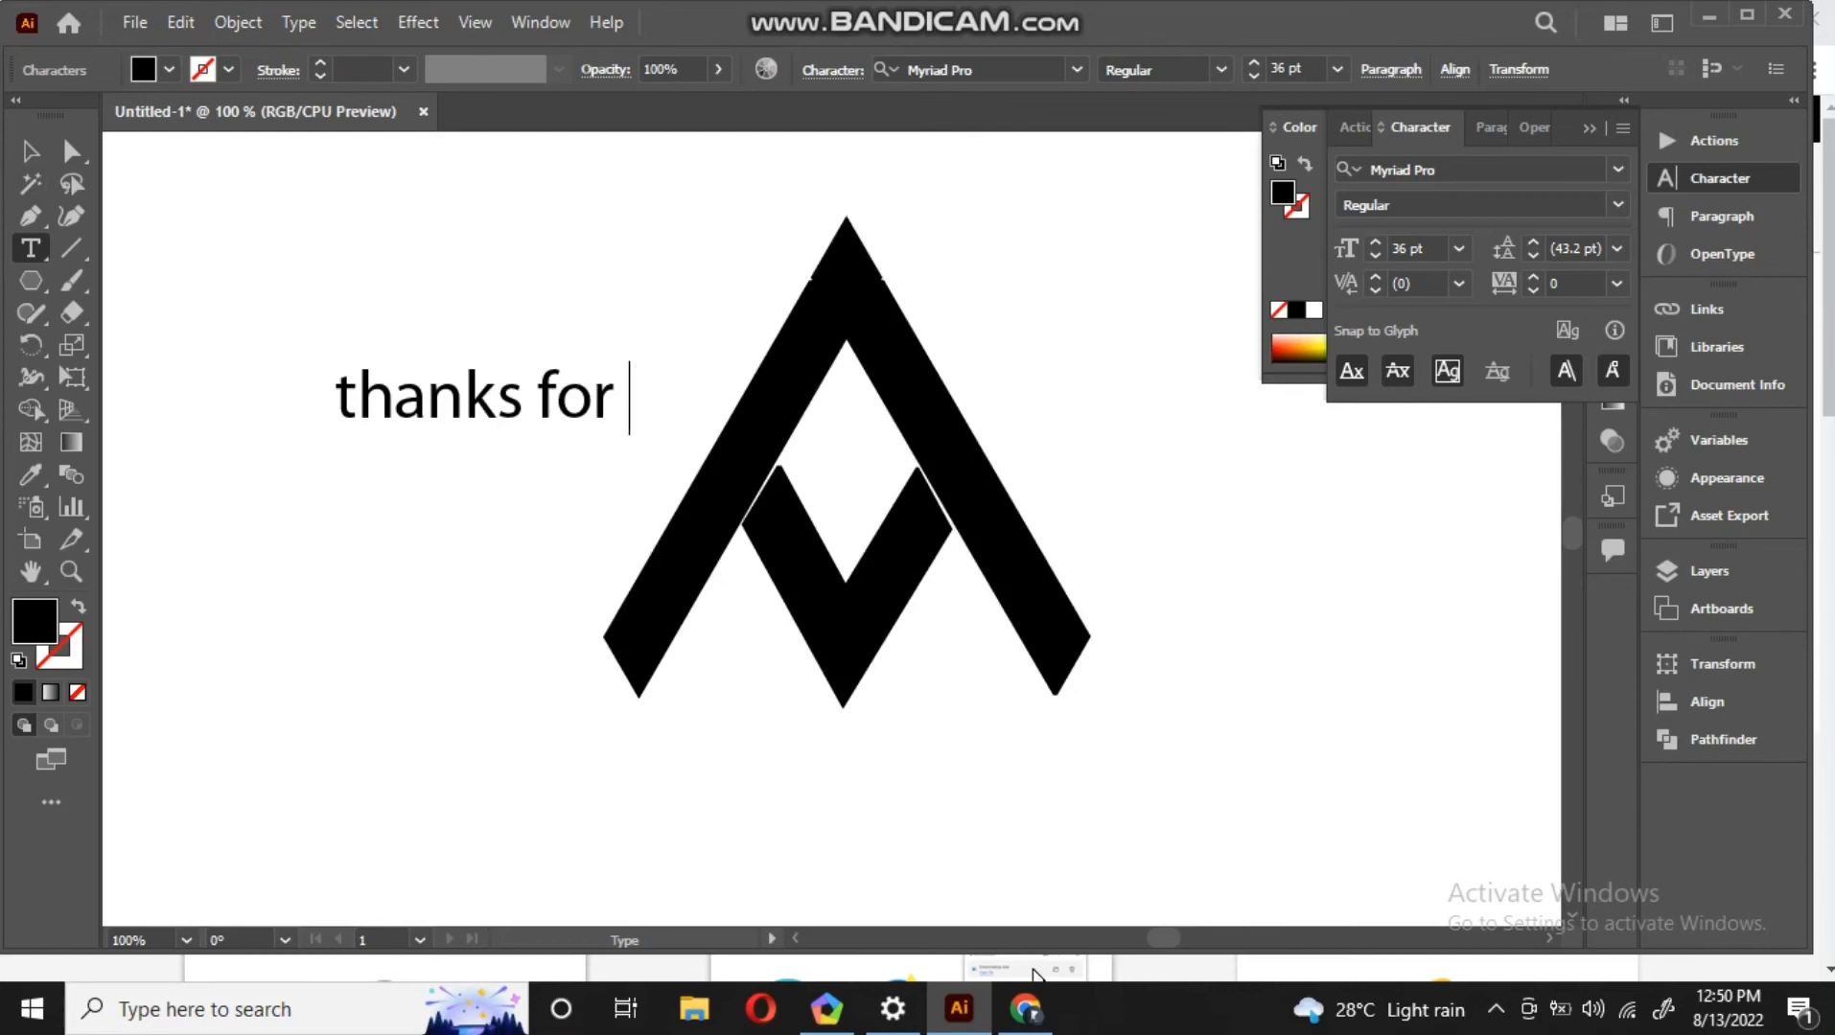
text(watchin)
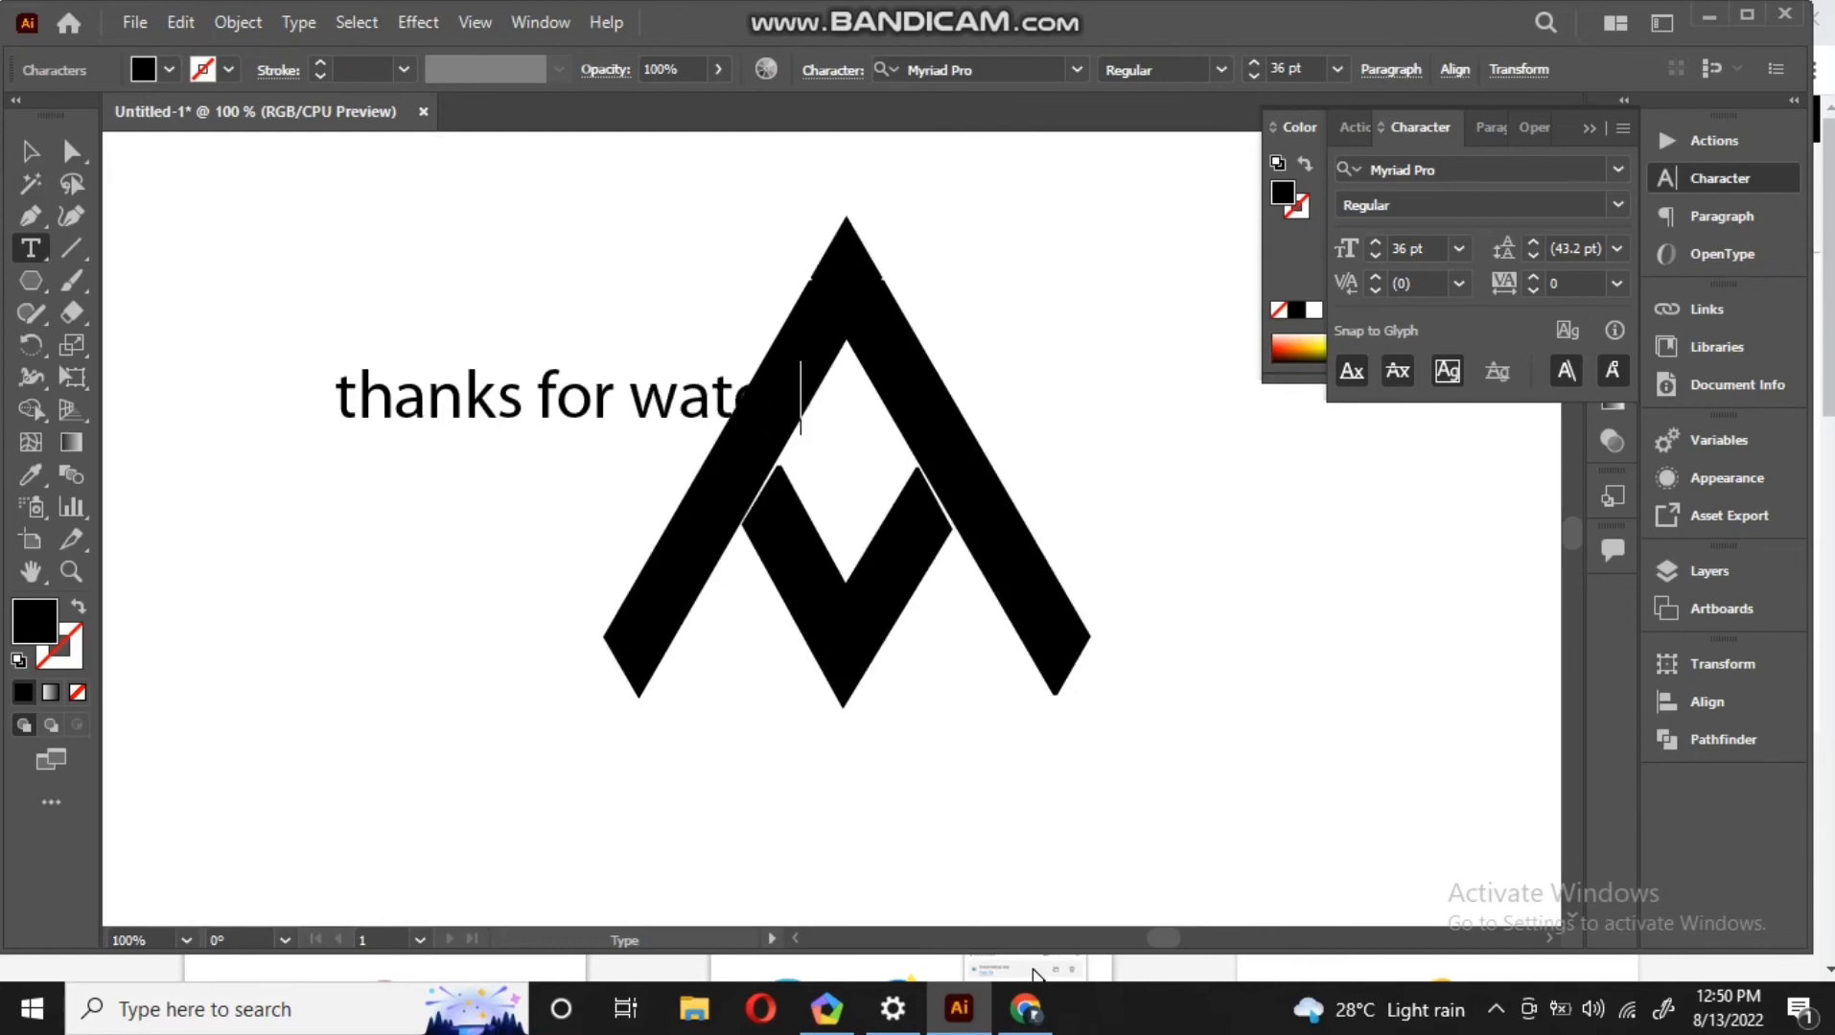
text(g)
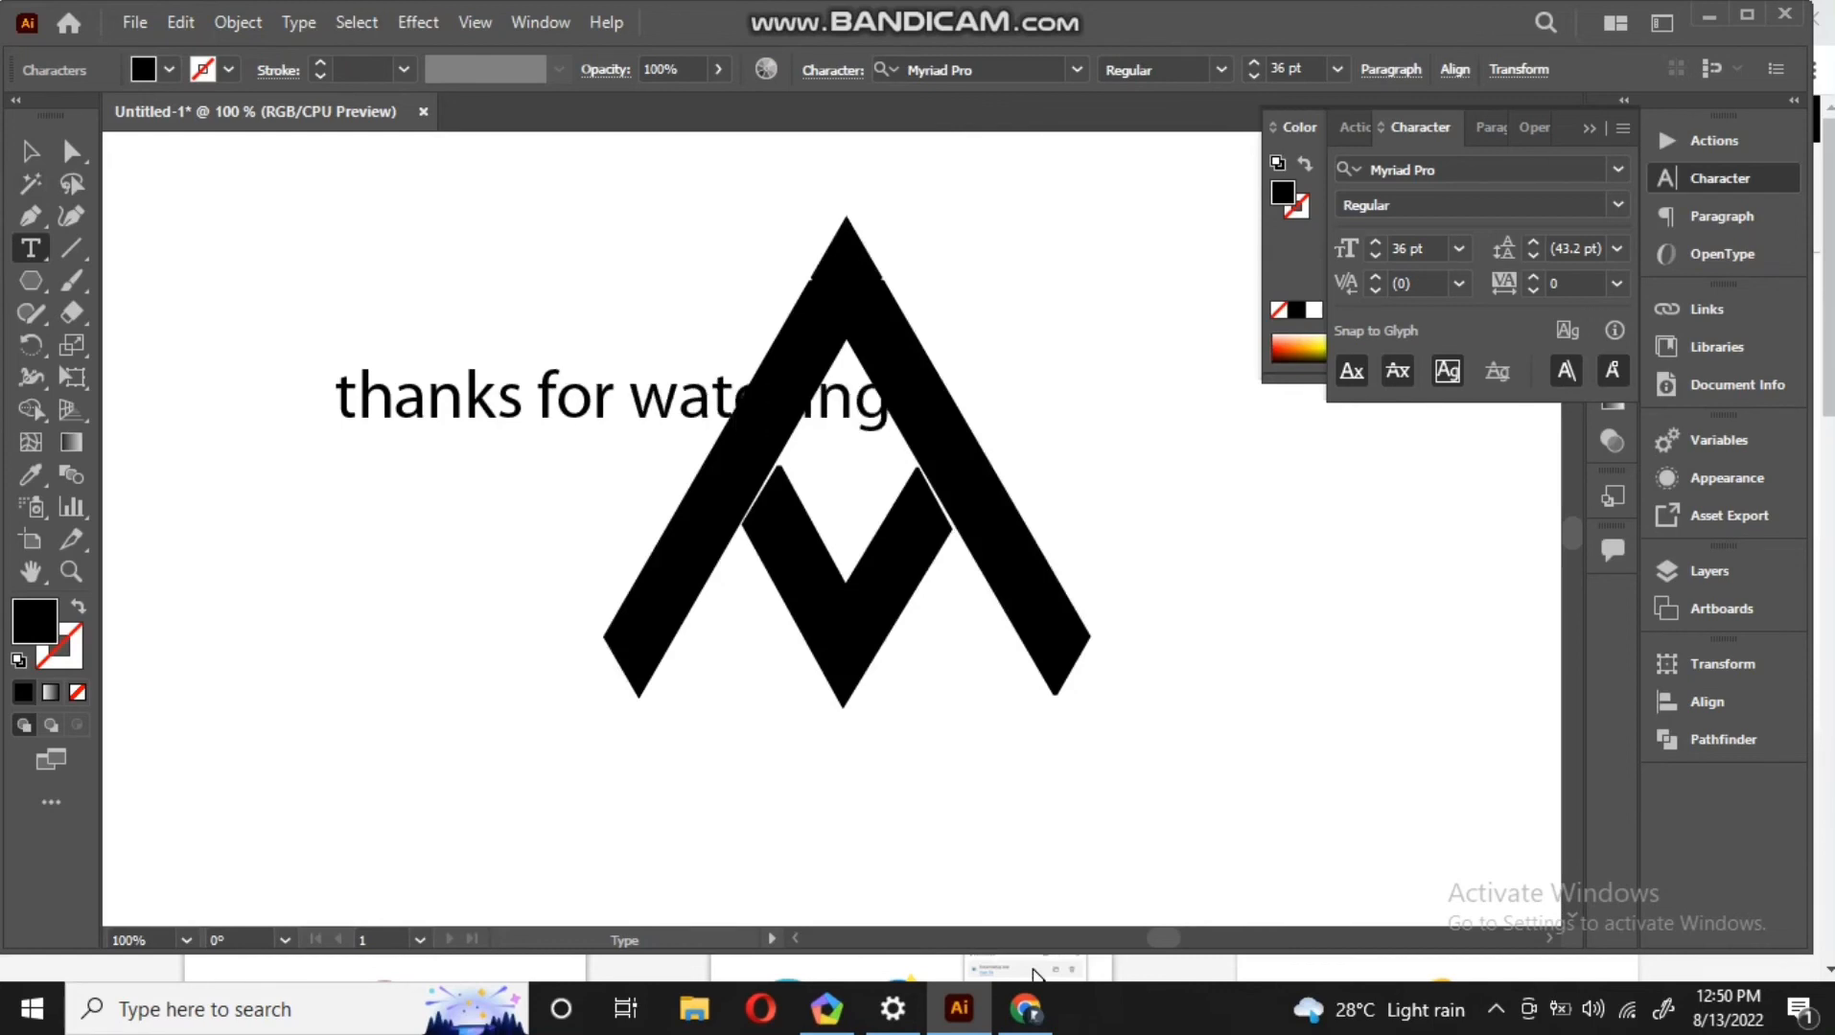
text(...)
key(Escape)
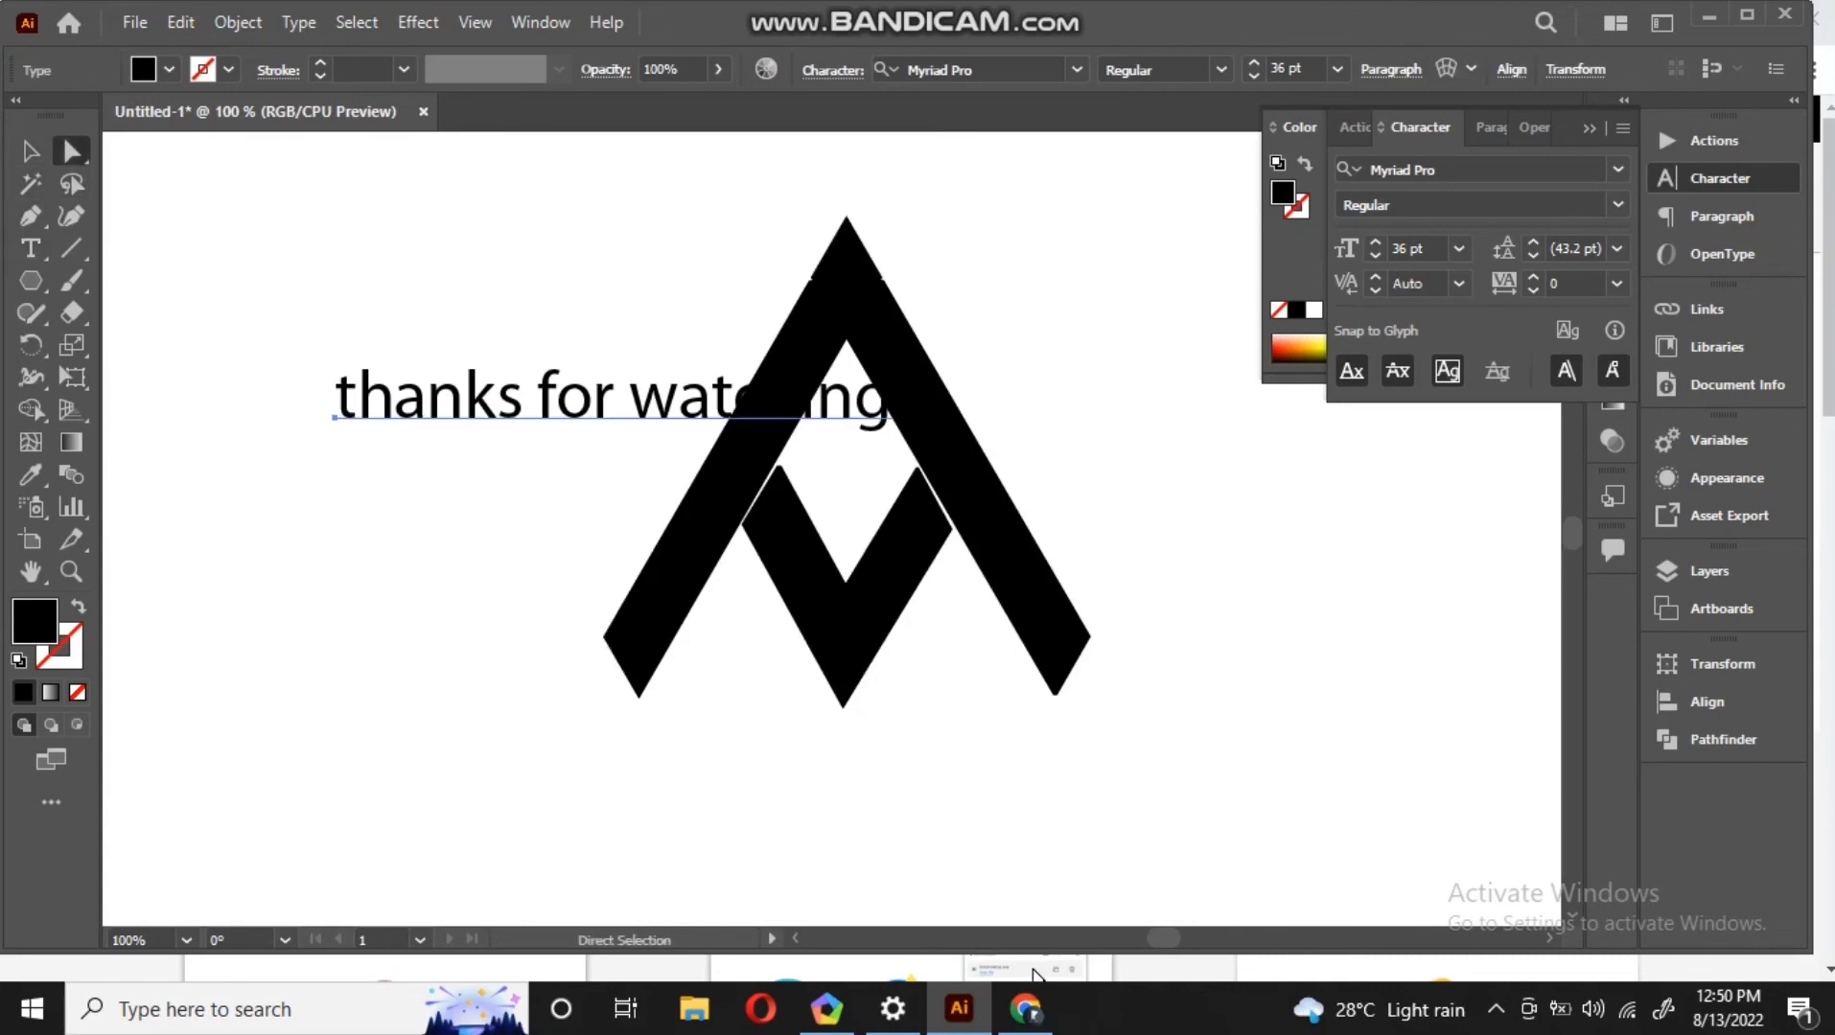